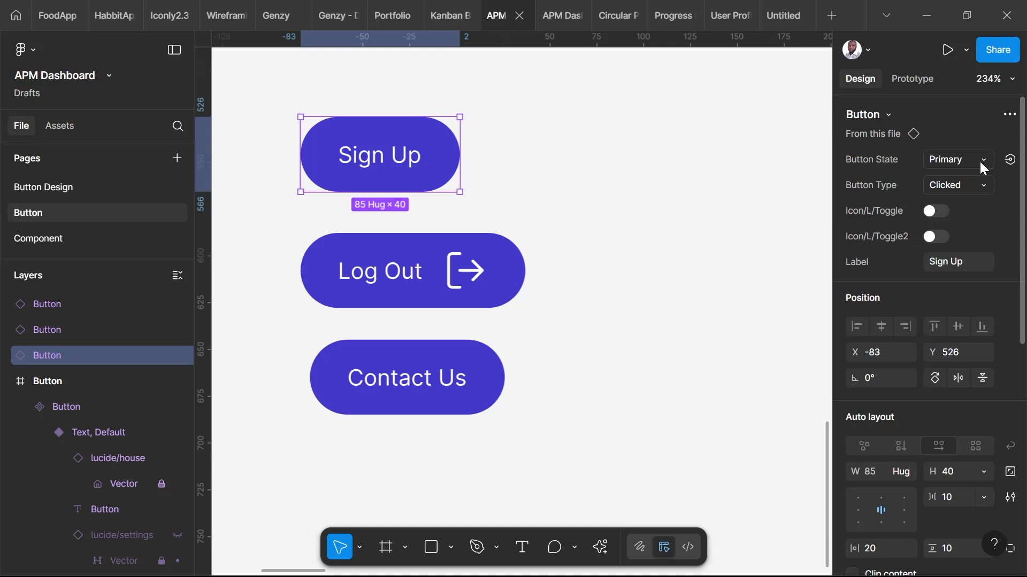
- Set the Sign Up button's Button State to Secondry
left_click(980, 160)
left_click(945, 178)
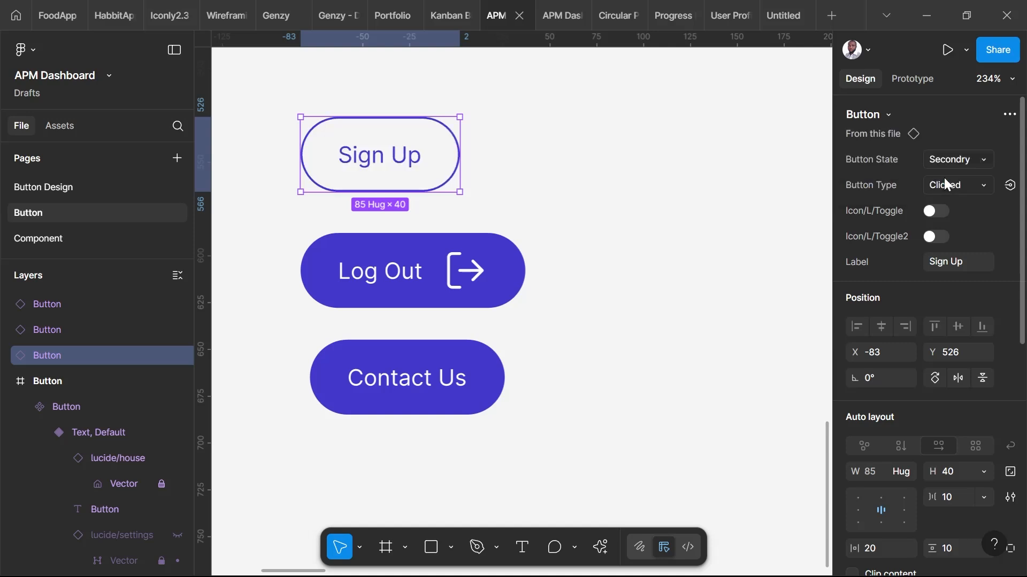
left_click(714, 188)
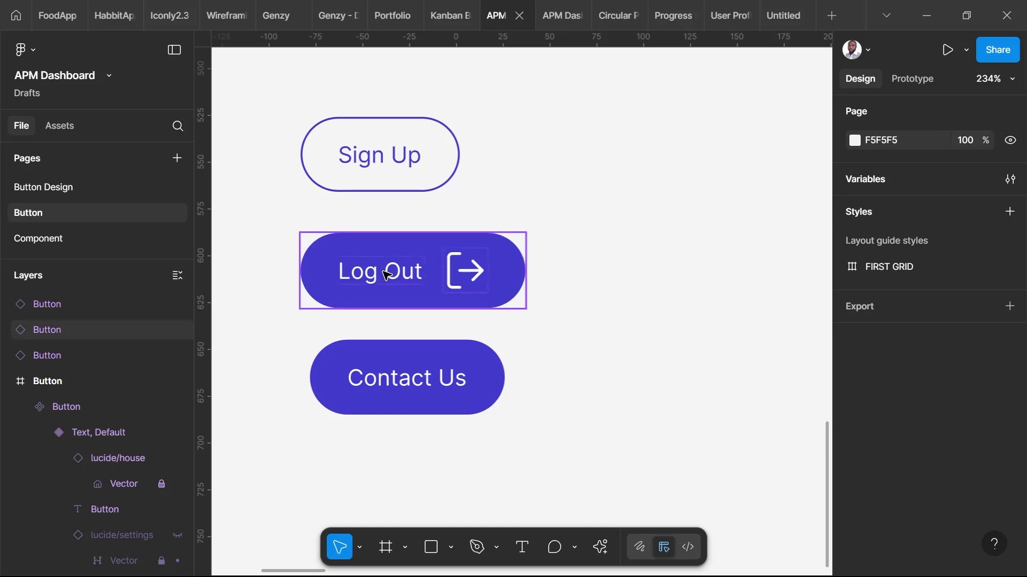
- Move the Log Out and Contact Us buttons up, stacking them beneath Sign Up with their left edges aligned
left_click_drag(386, 275, 422, 260)
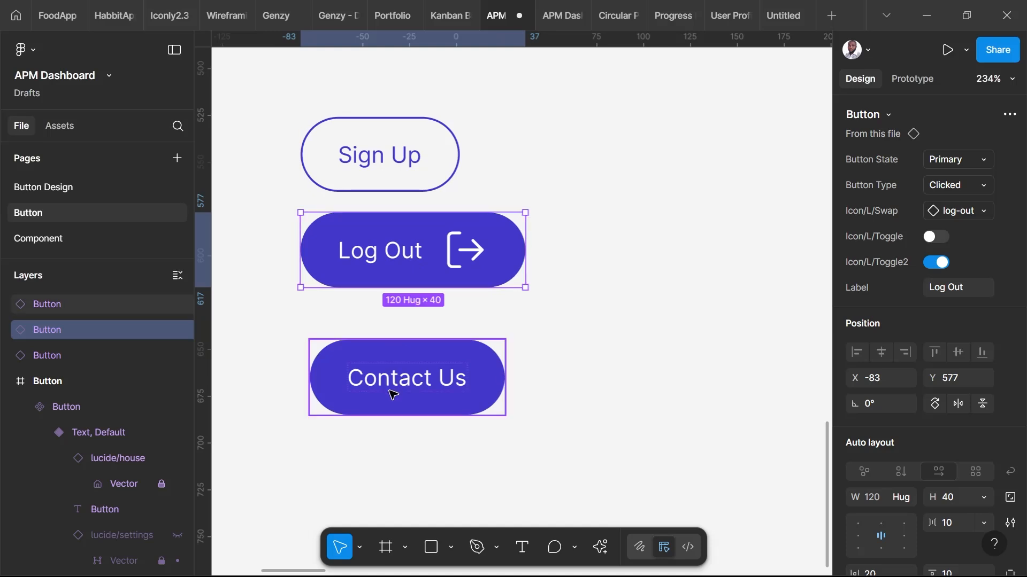
left_click_drag(397, 379, 386, 353)
left_click(566, 385)
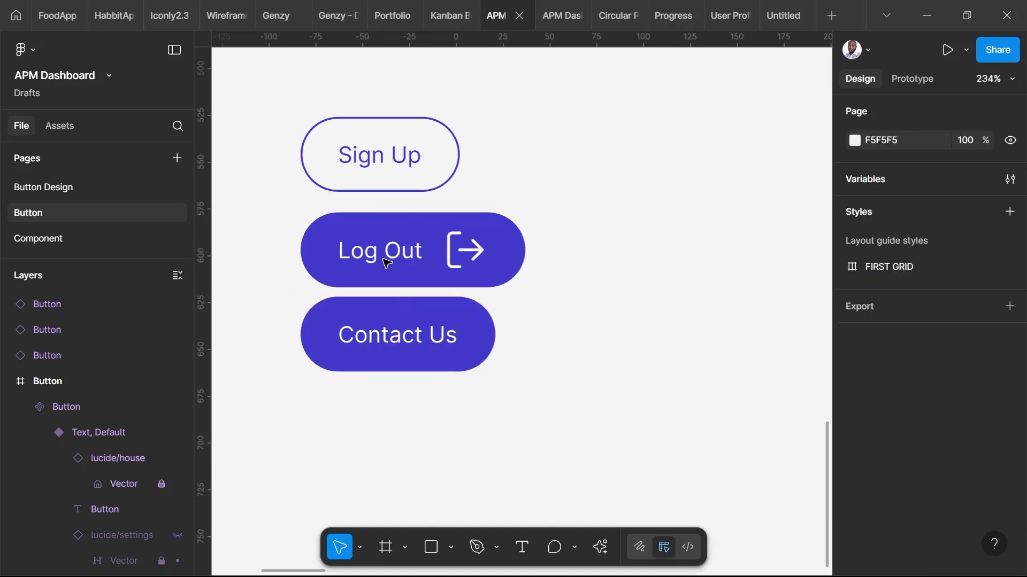
- Set the Contact Us button's Button Type to Hover
left_click(420, 368)
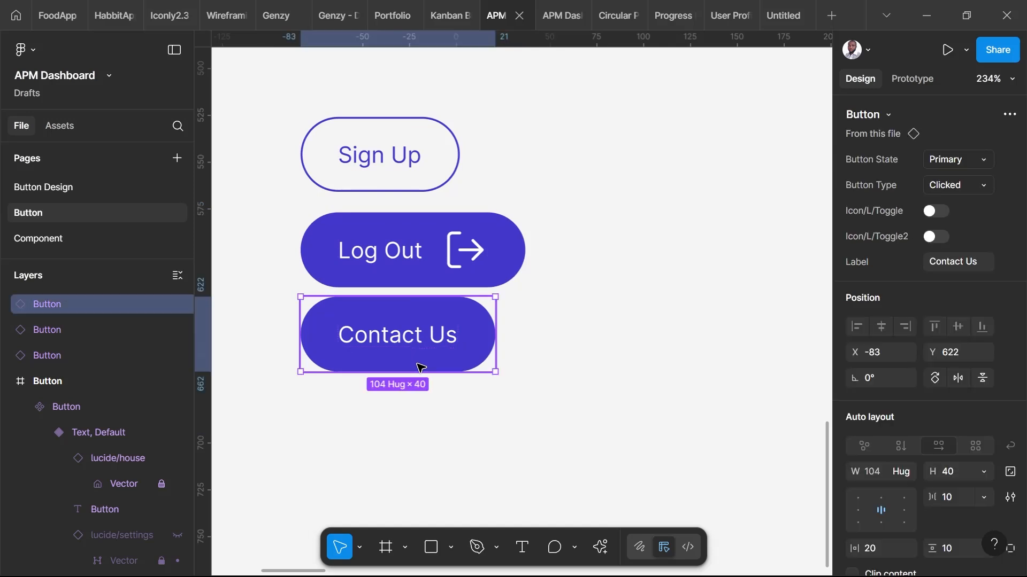
left_click(976, 184)
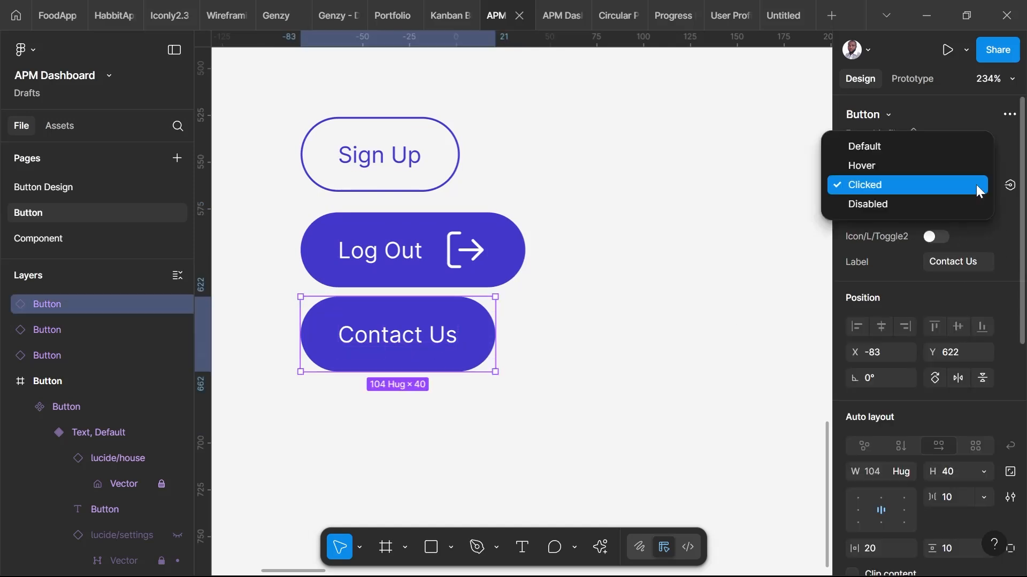
left_click(916, 166)
left_click(753, 324)
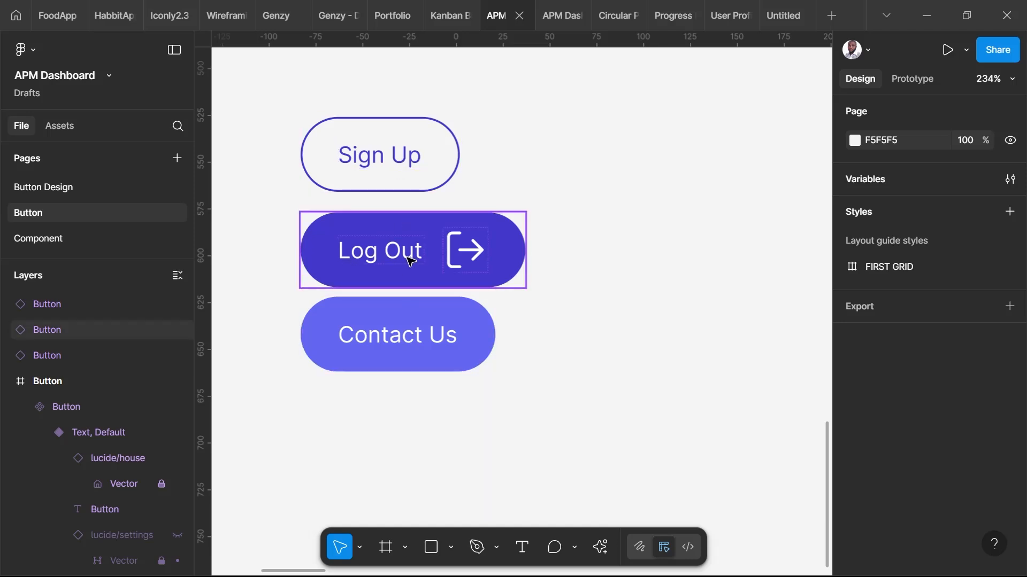
- Move the Log Out button up beside Sign Up, and shift Contact Us up into the freed space
left_click(517, 238)
left_click_drag(414, 251, 596, 156)
left_click_drag(412, 344, 417, 282)
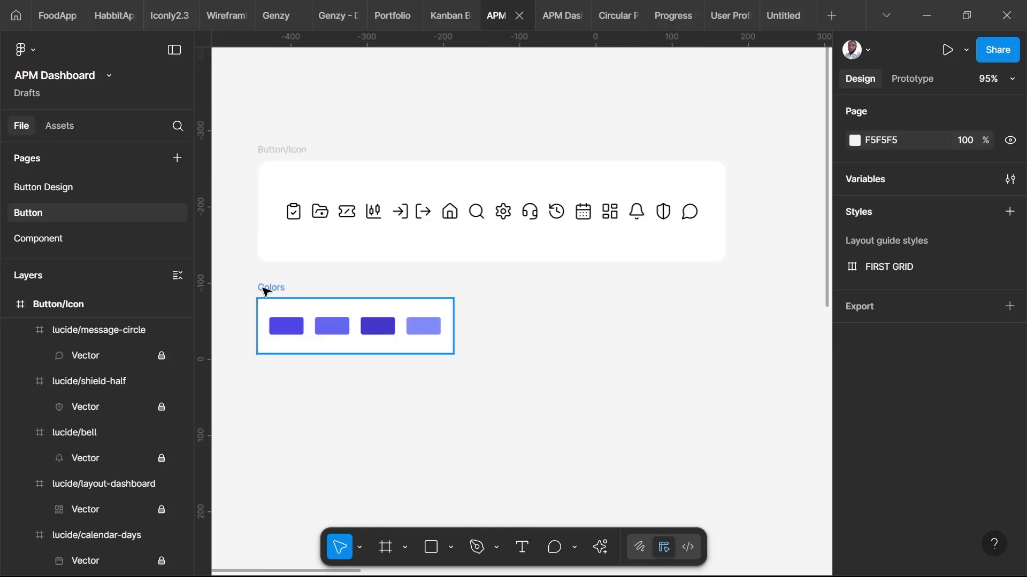
- Draw a new frame about 601 × 260 in the empty canvas area below the Colors frame
left_click(265, 290)
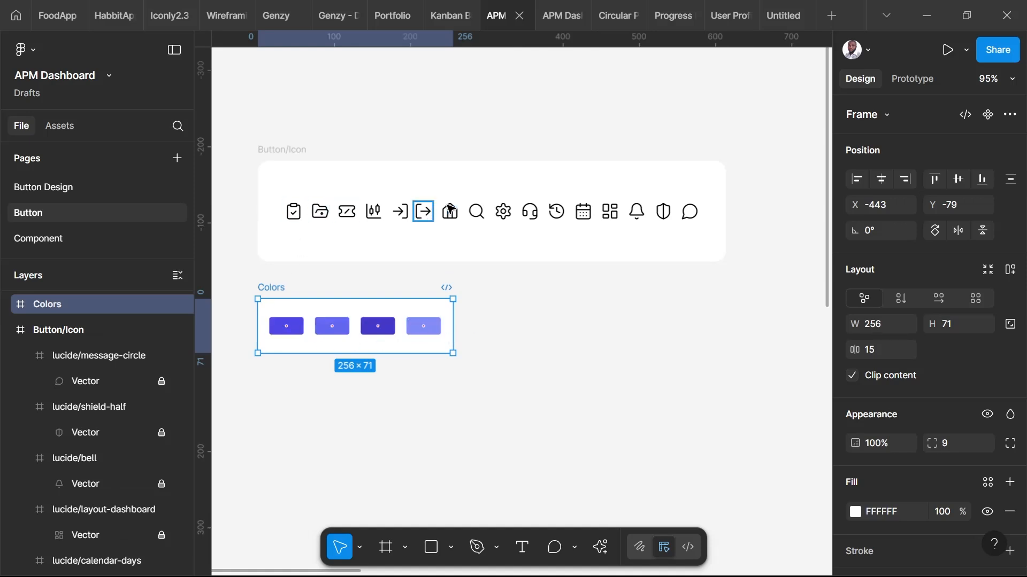
scroll(501, 342, "down", 2)
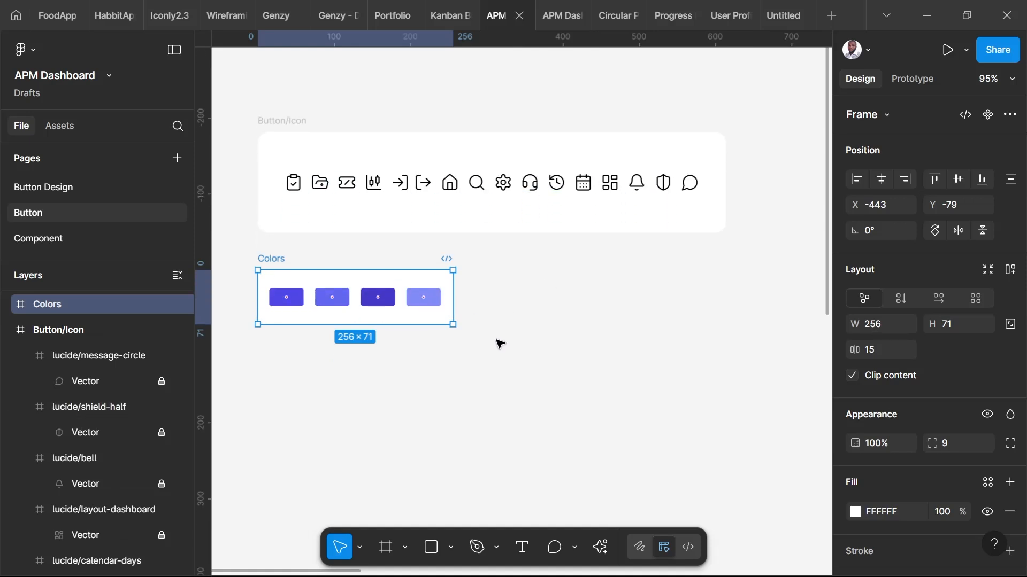
scroll(498, 342, "down", 4)
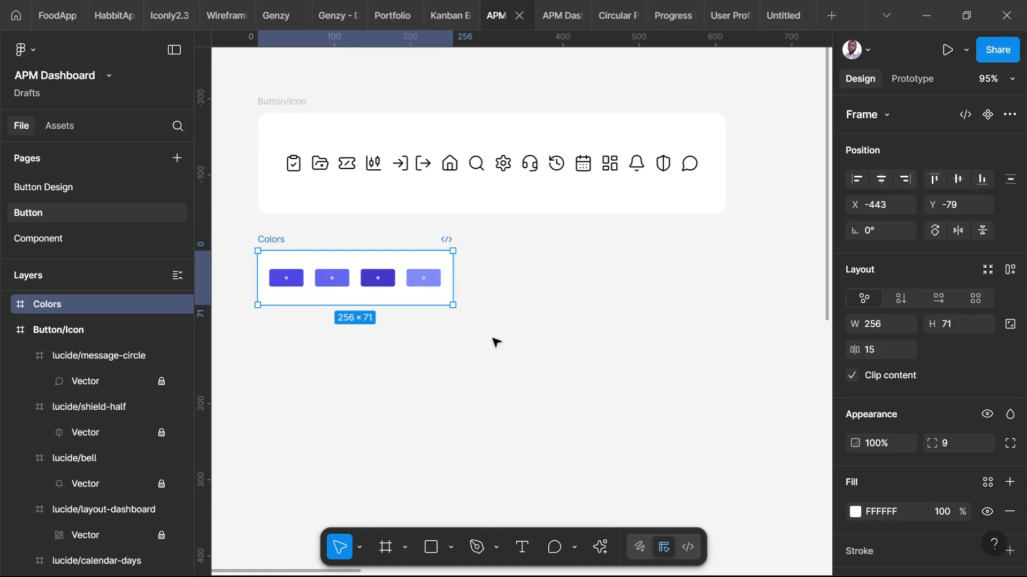
left_click(388, 553)
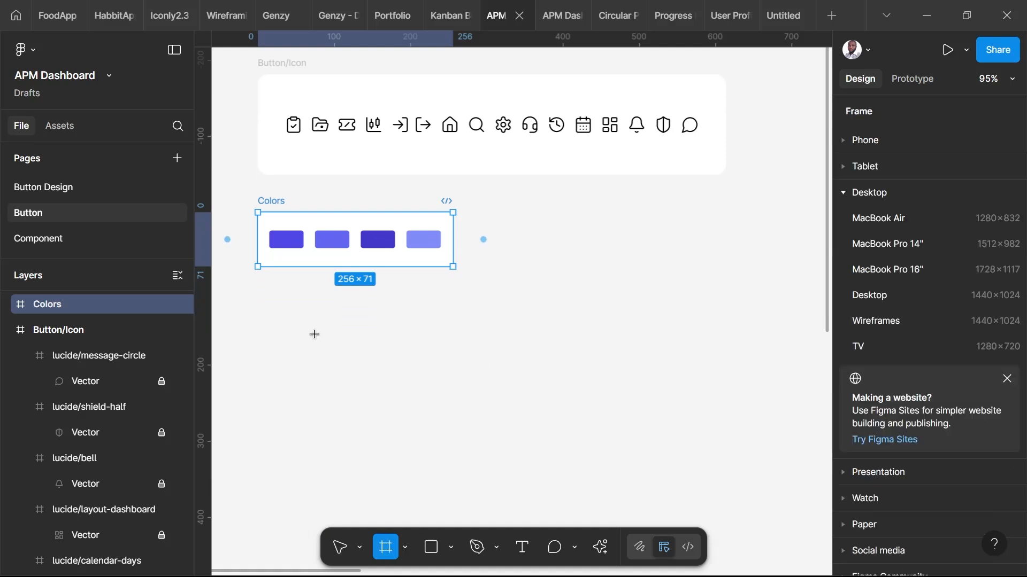
left_click_drag(310, 318, 769, 516)
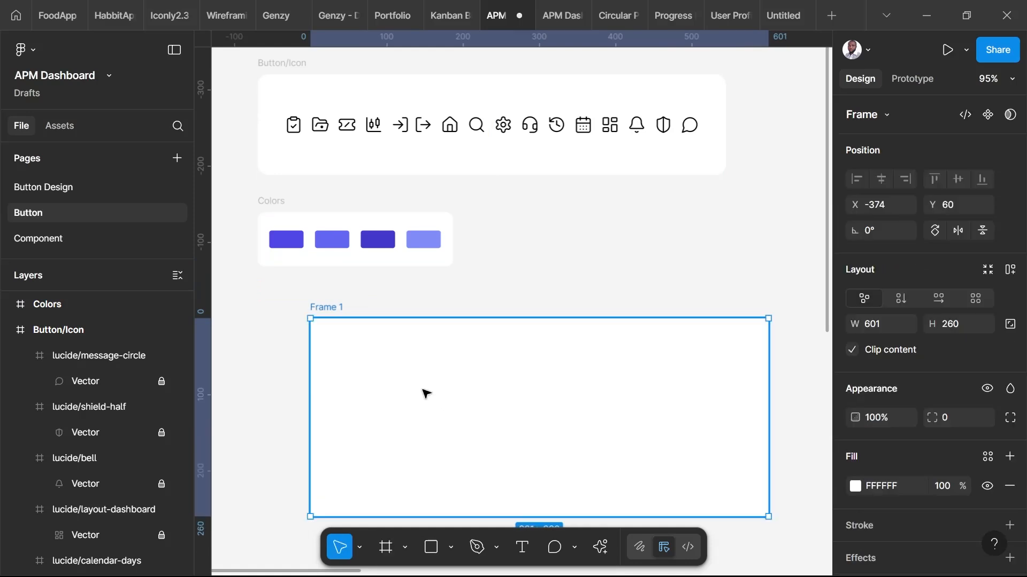
- Shift the Colors frame to the right and place the new frame below the Button/Icon frame at about X -413, Y -8
left_click_drag(417, 391, 375, 378)
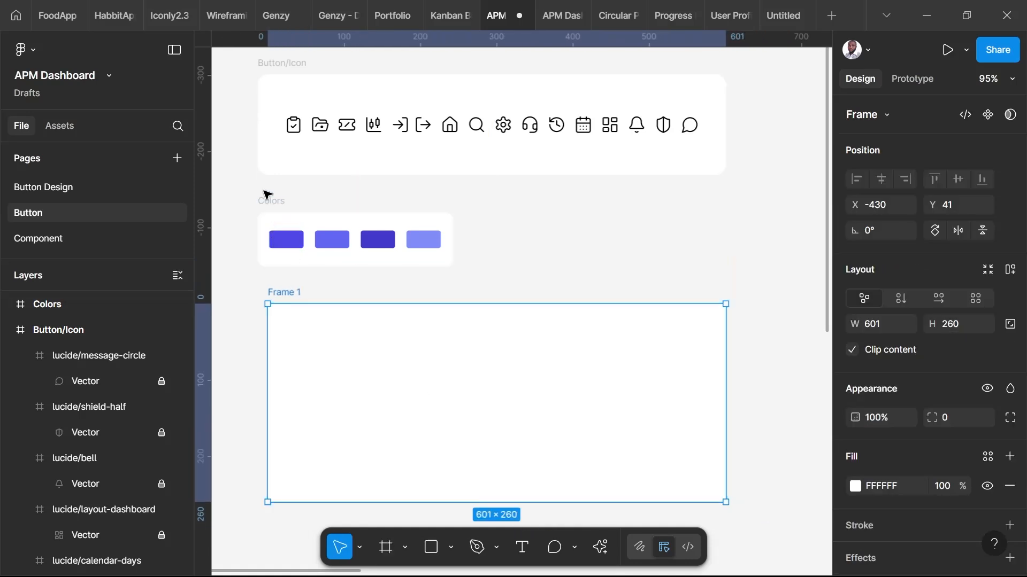
left_click_drag(266, 205, 603, 188)
left_click_drag(602, 188, 602, 188)
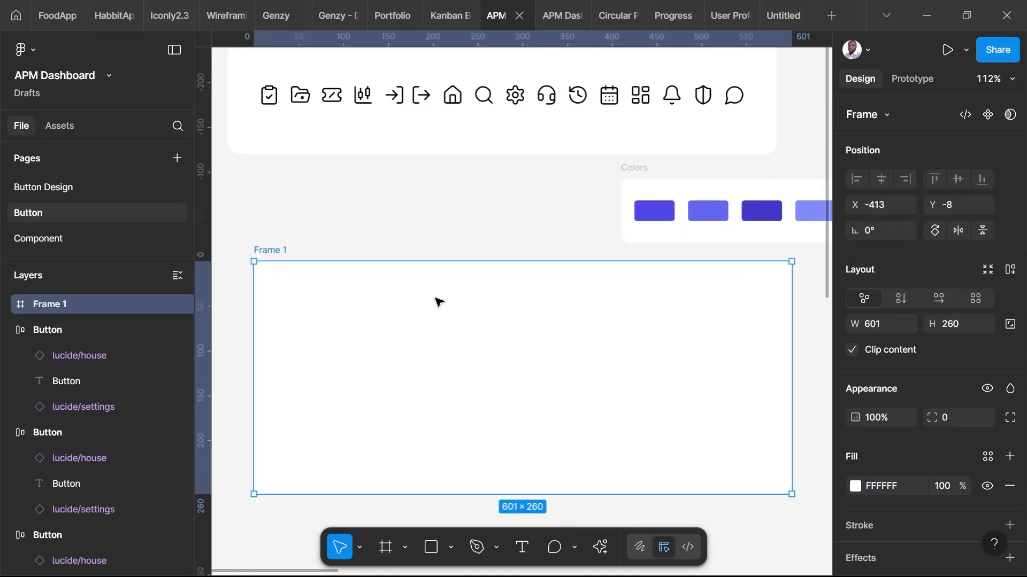
- Rename the new 601 × 260 frame as Button
scroll(438, 301, "up", 1)
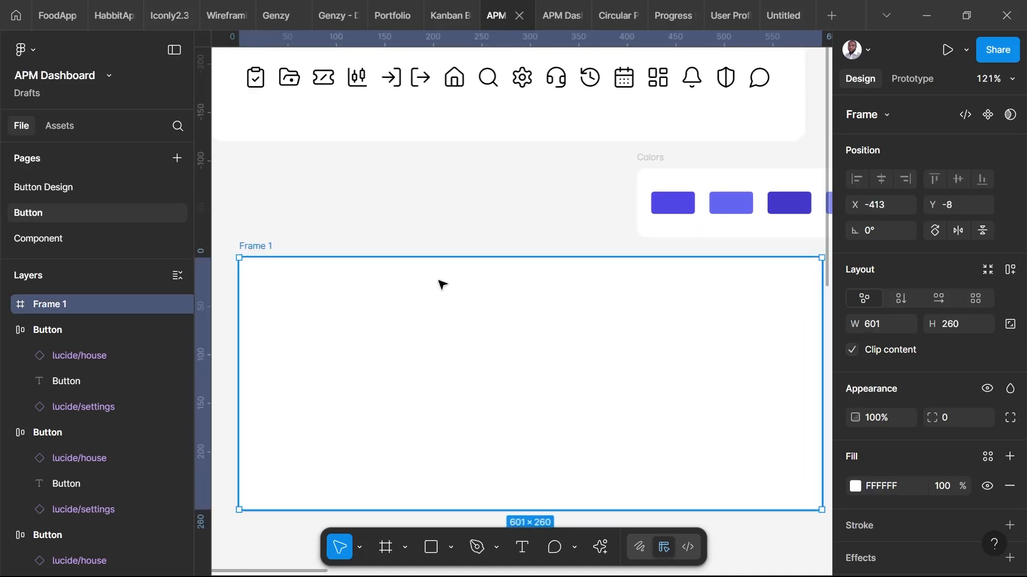
scroll(443, 282, "down", 1)
scroll(442, 283, "down", 1)
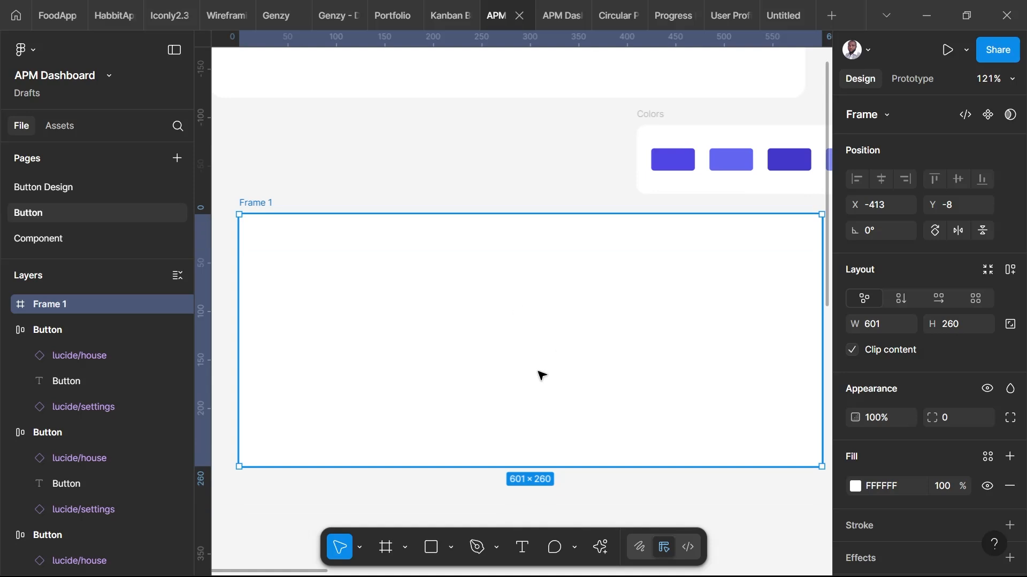
double_click(266, 207)
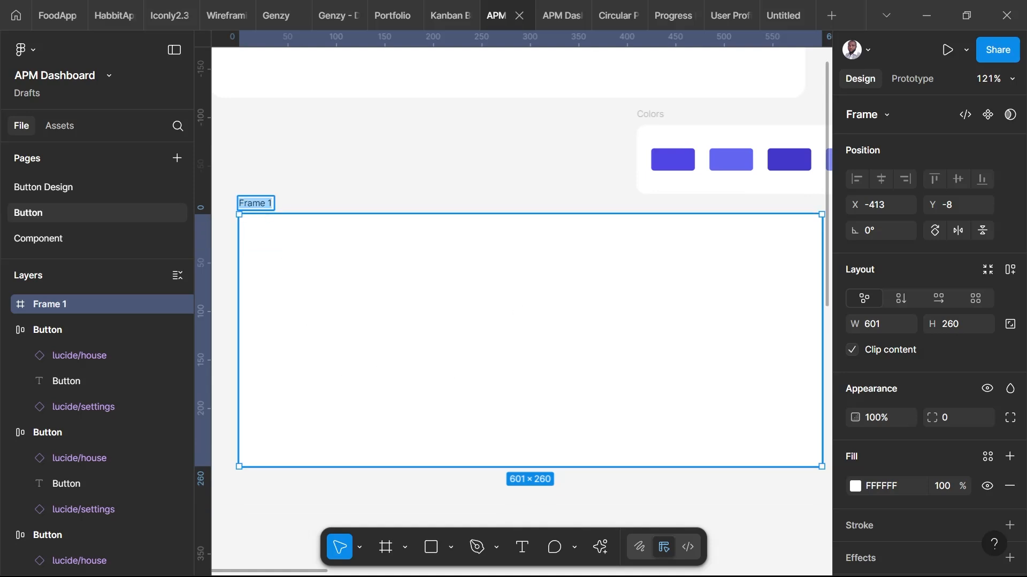
type("Button")
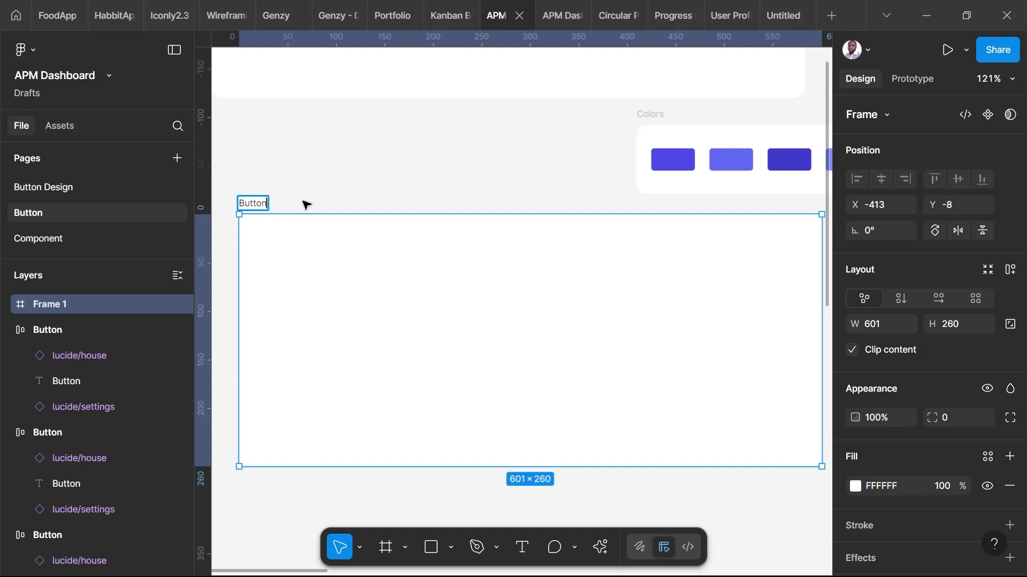
left_click(345, 182)
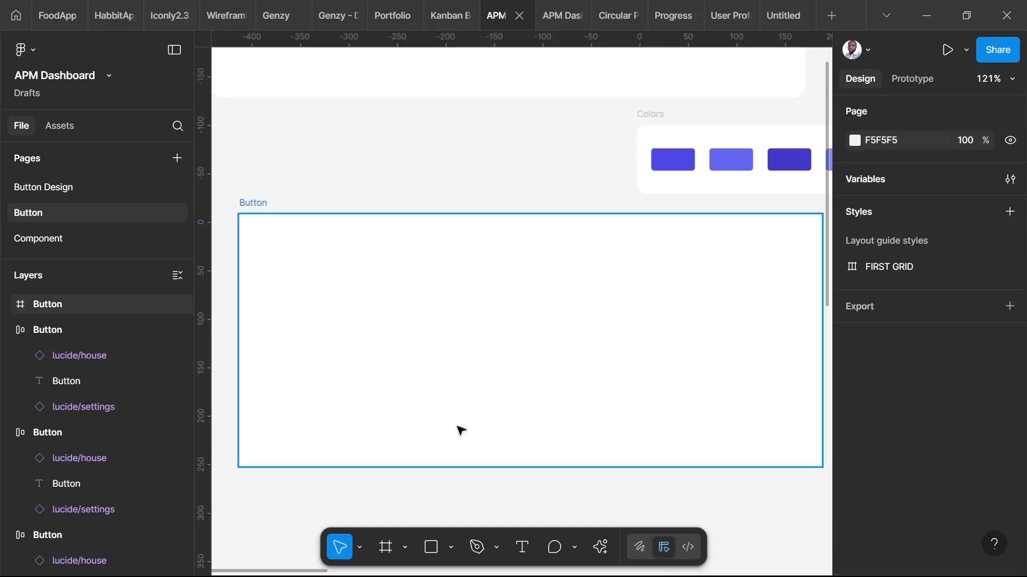
- Add the text "Button" inside the new Button frame and place it at about X 100, Y 48
left_click(523, 551)
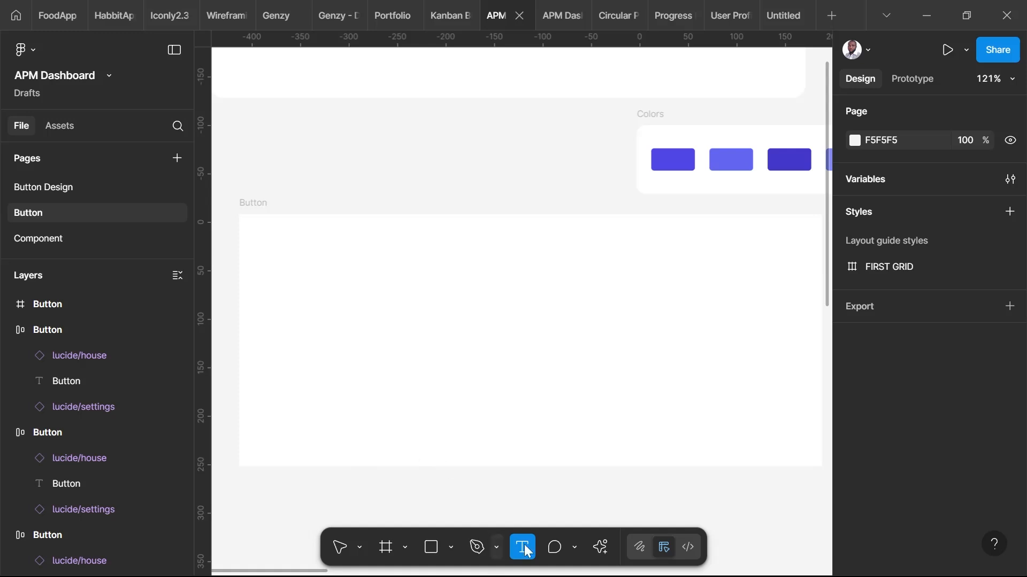
left_click(292, 259)
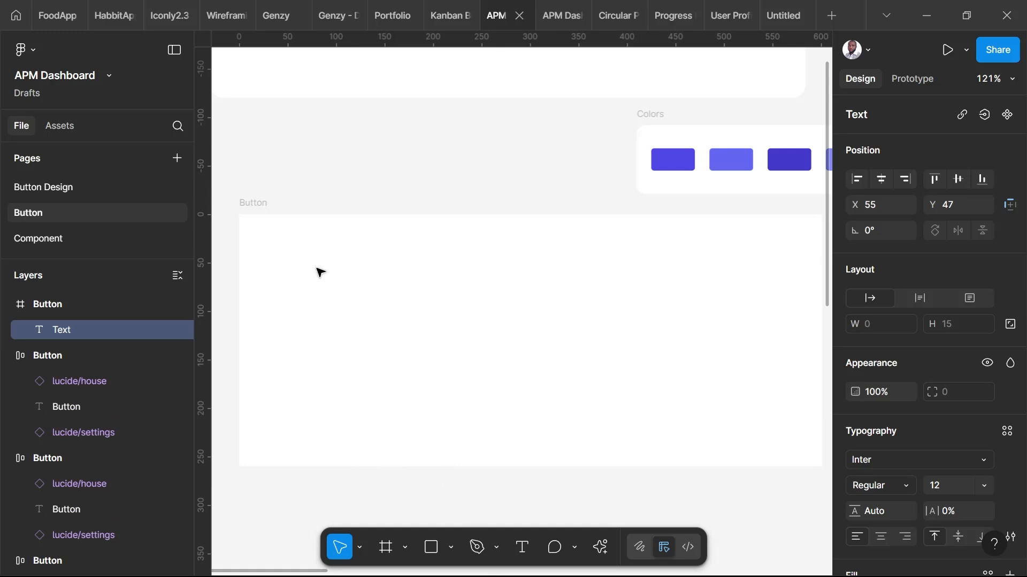
type("Button")
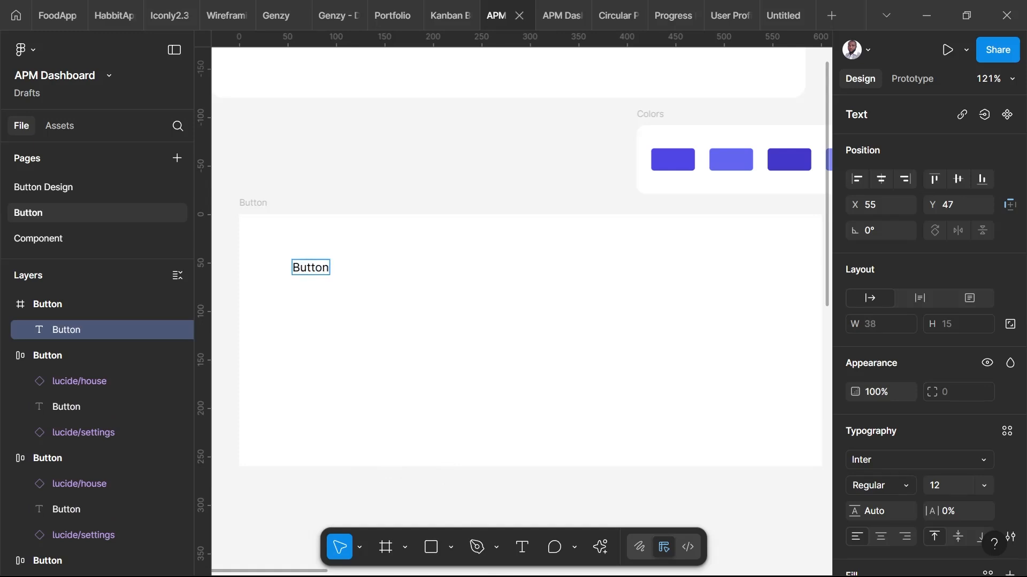
key("Escape")
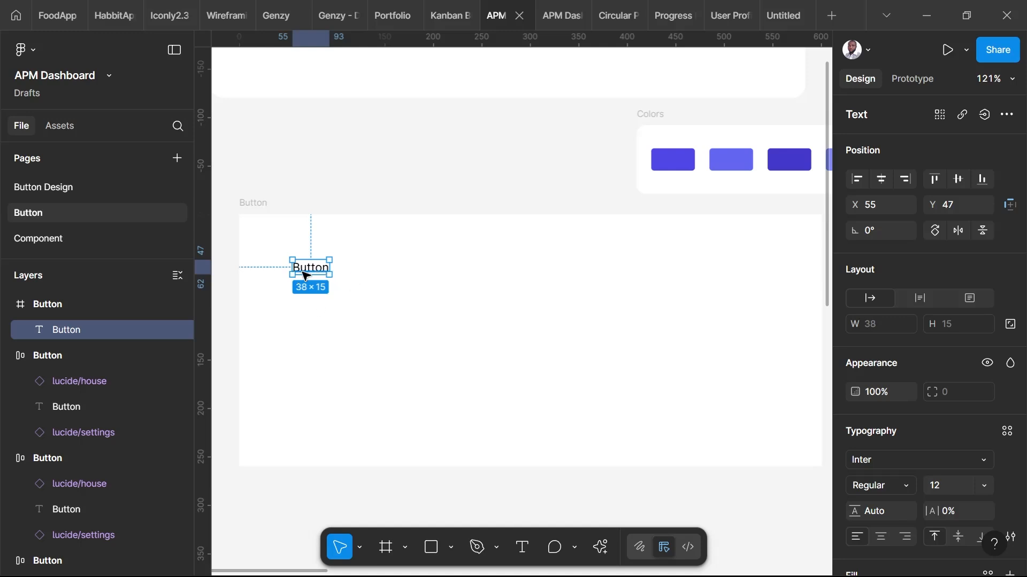
left_click_drag(317, 274, 359, 275)
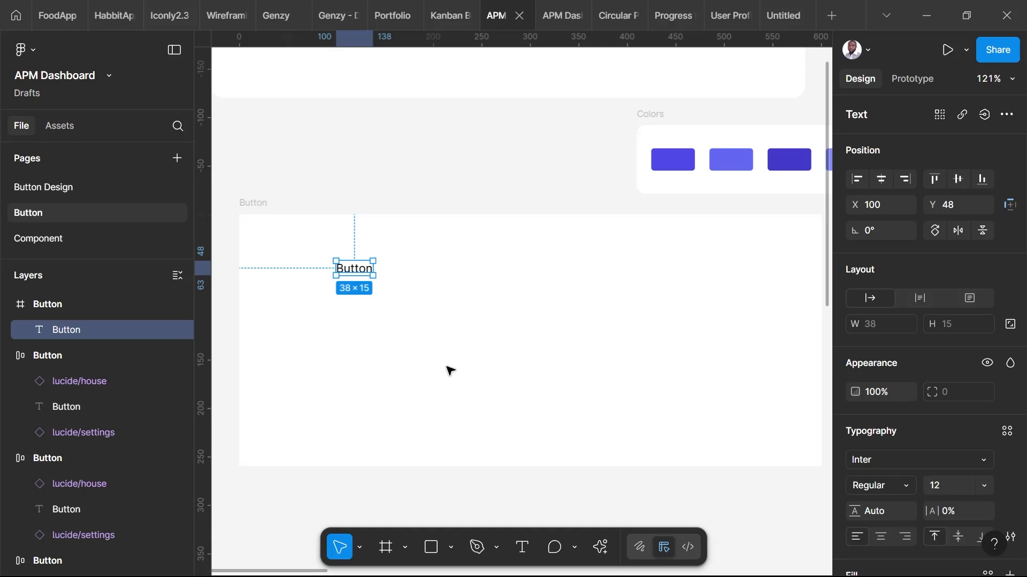
- Wrap the Button text in an auto layout frame with a gap of 10
left_click(443, 357)
left_click(353, 275)
key("shift+a")
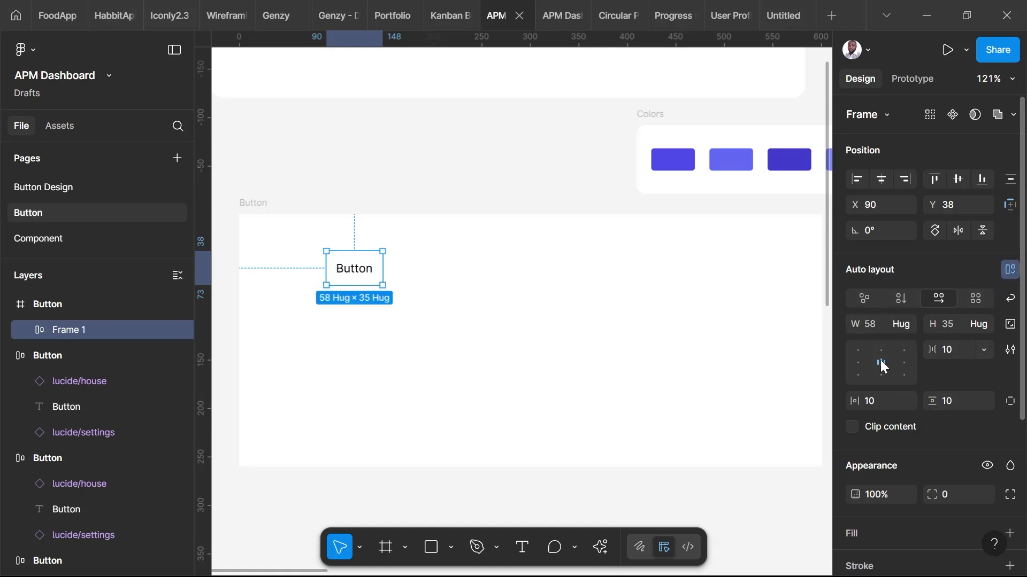
left_click(985, 351)
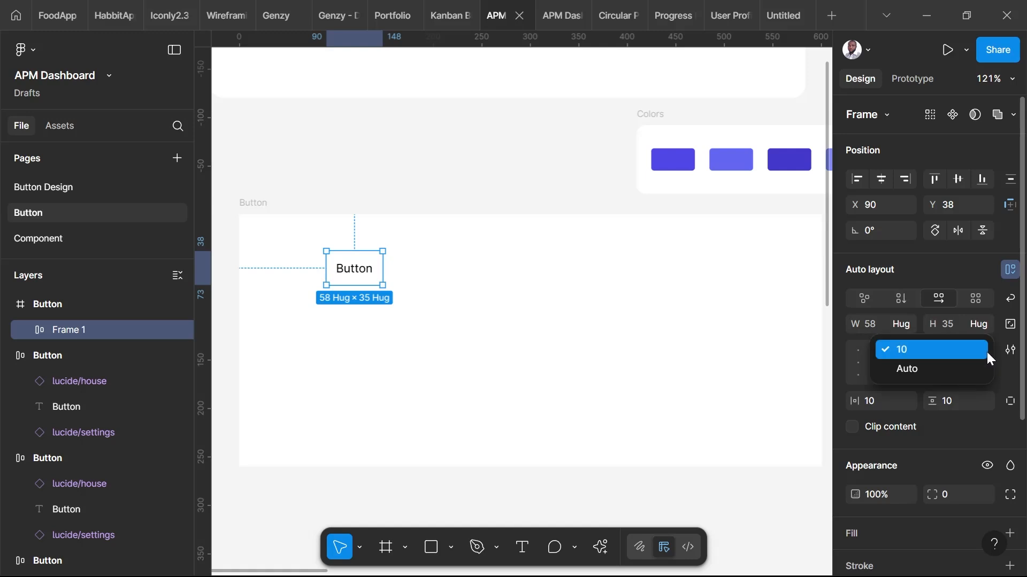
left_click(987, 352)
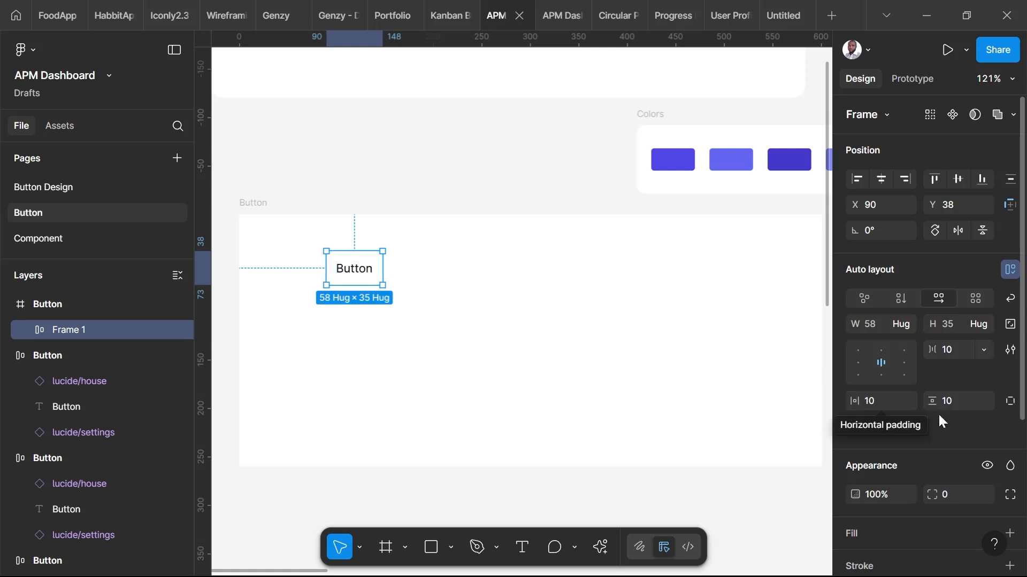
left_click(878, 410)
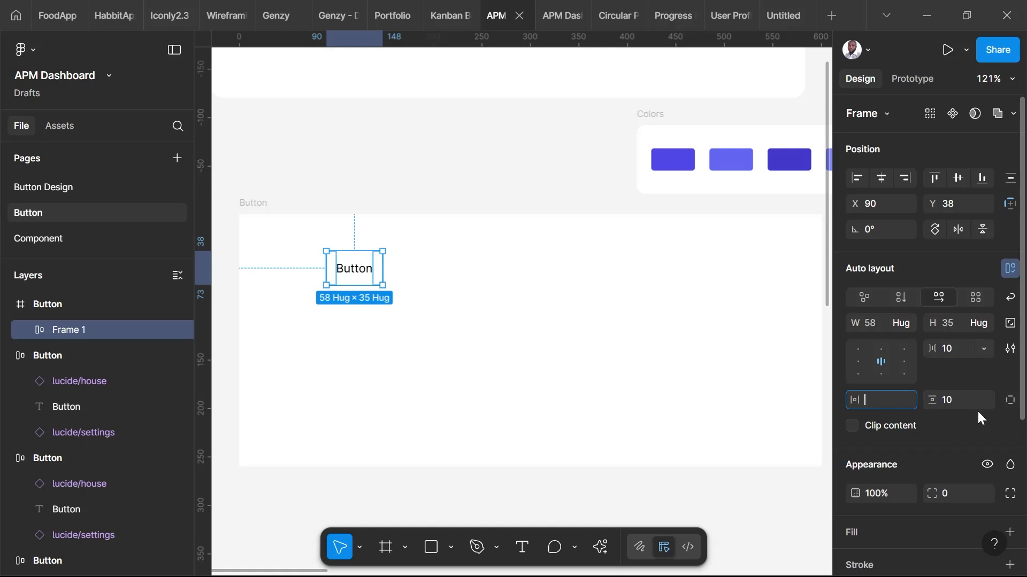
- Set the auto layout frame's corner radius to 100
scroll(977, 409, "down", 2)
left_click(949, 416)
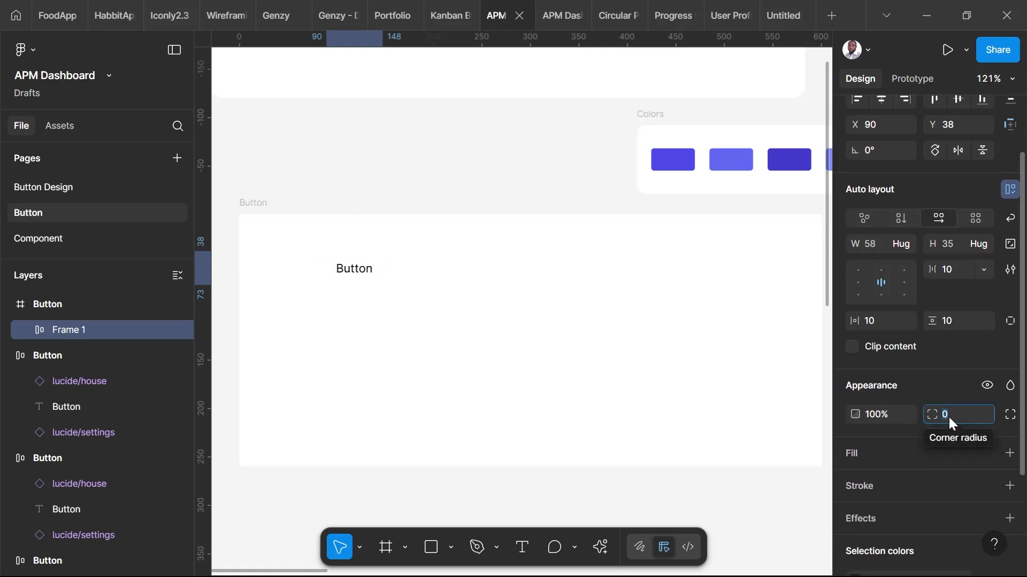
type("10")
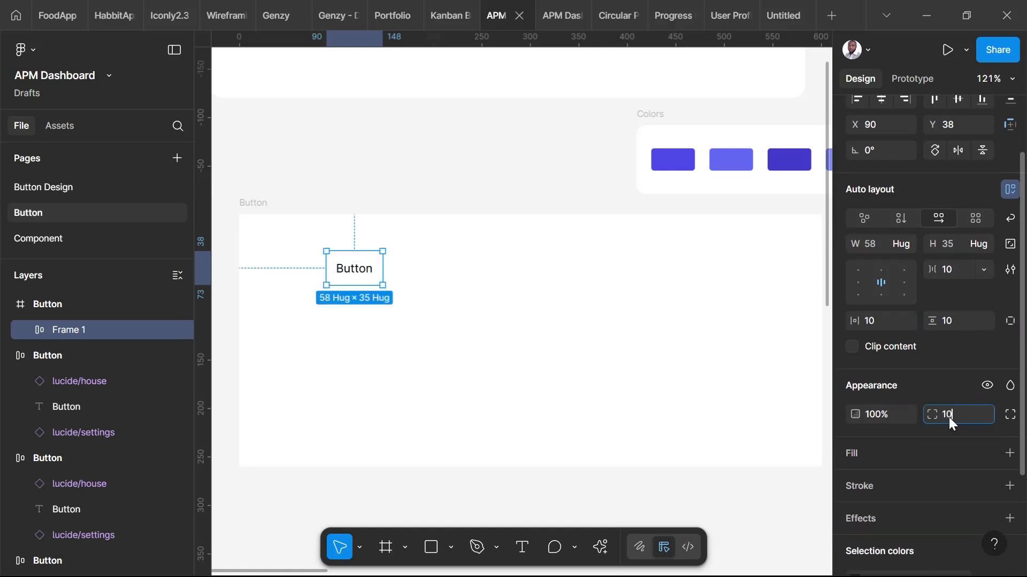
type("0")
key("Return")
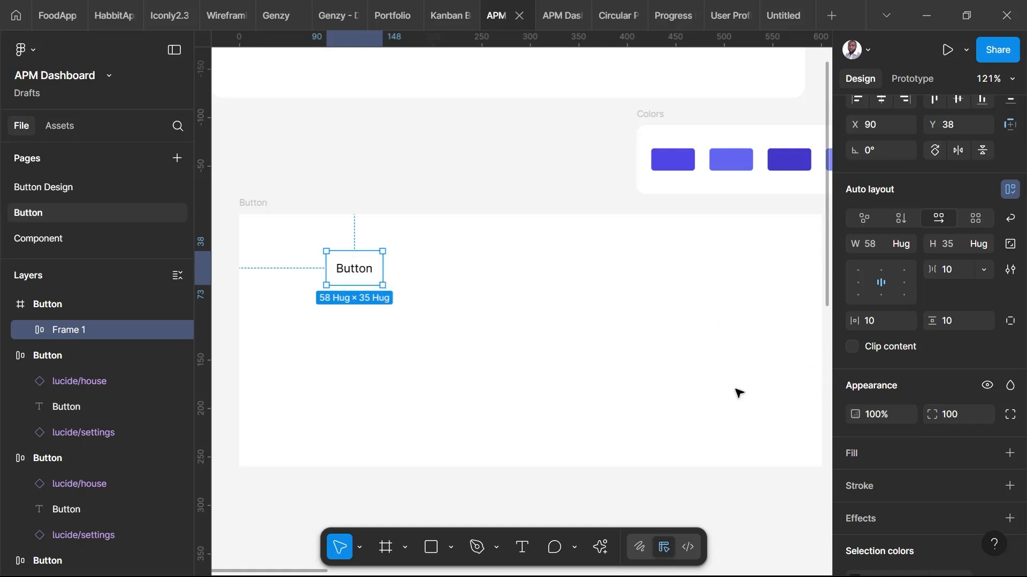
- Add a solid FFFFFF fill to the auto layout frame around the Button text
left_click(1010, 454)
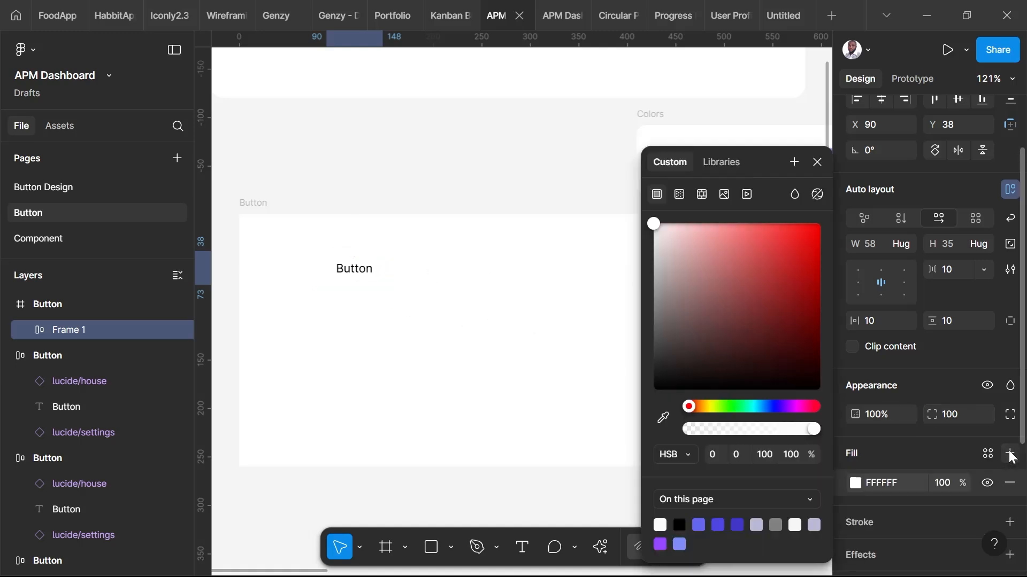
left_click(817, 162)
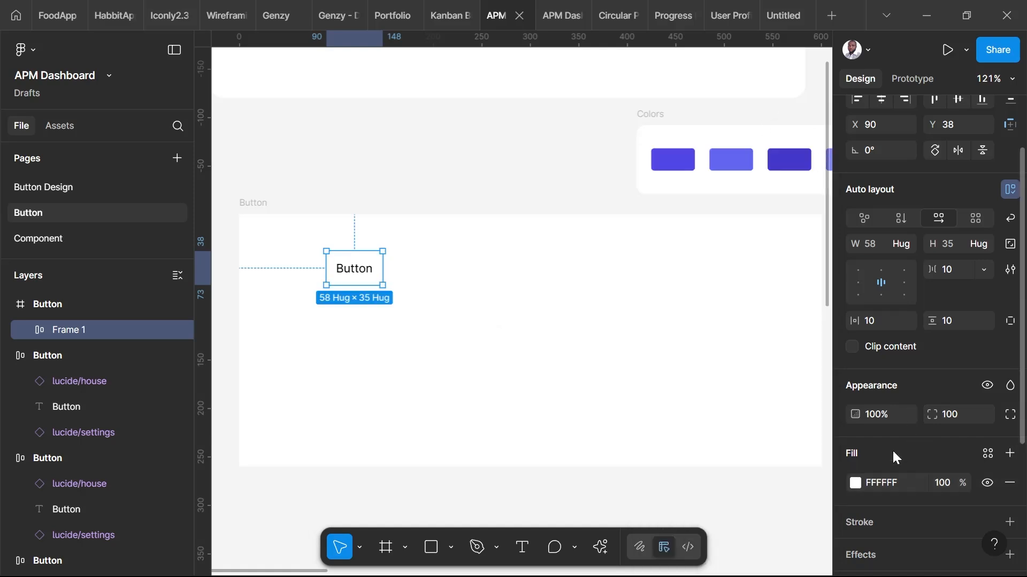
left_click(856, 483)
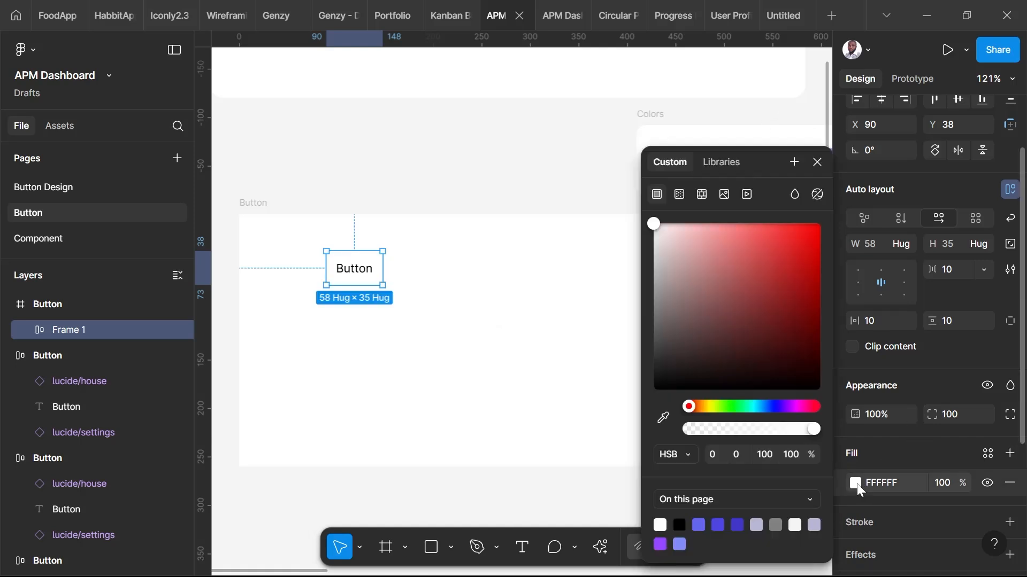
left_click(663, 417)
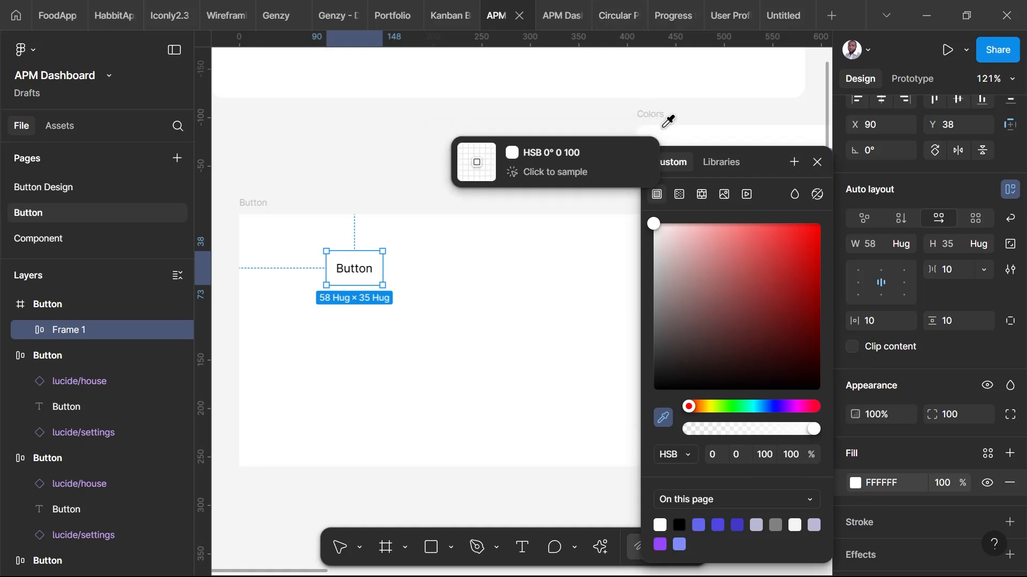
left_click(819, 164)
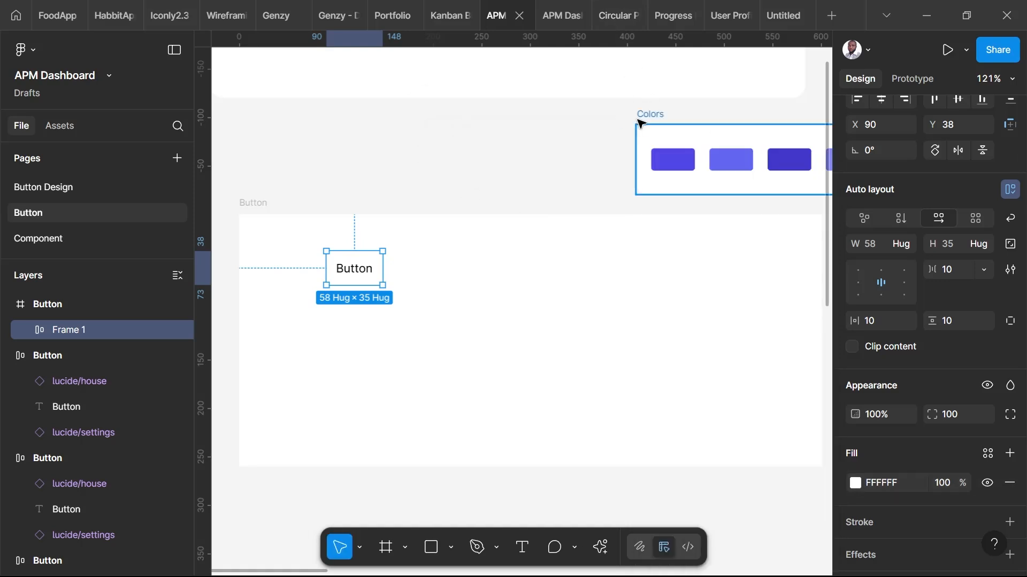
- Move the Colors frame fully into view above the Button frame and copy its first swatch's hex code, 4F46E5
left_click_drag(645, 118, 452, 110)
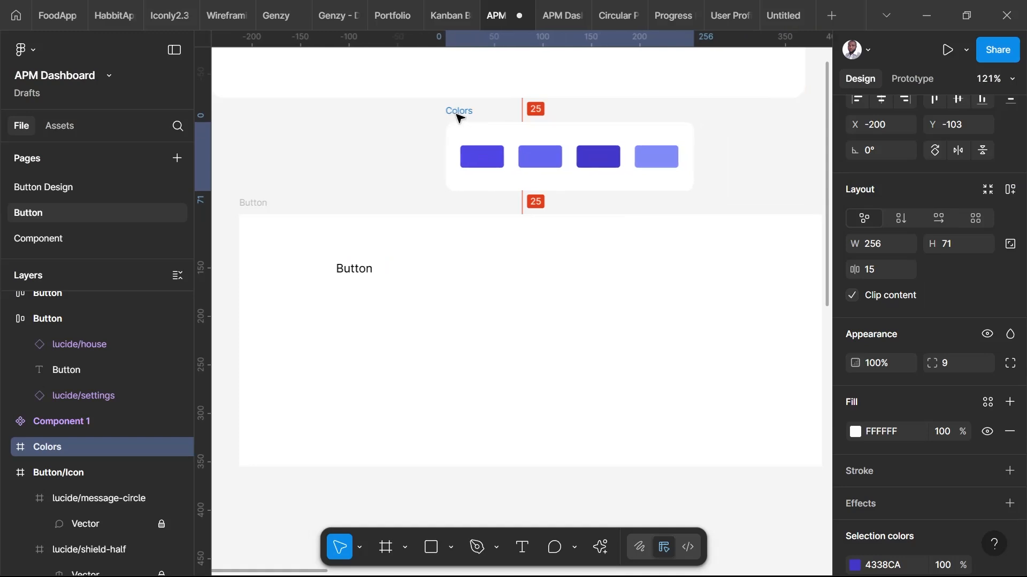
double_click(501, 168)
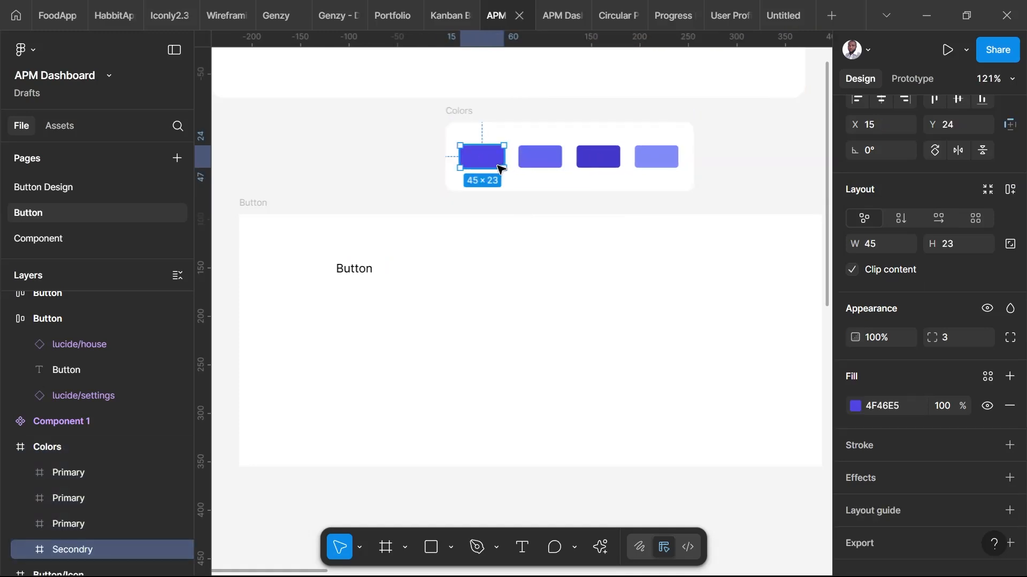
left_click(889, 406)
right_click(888, 404)
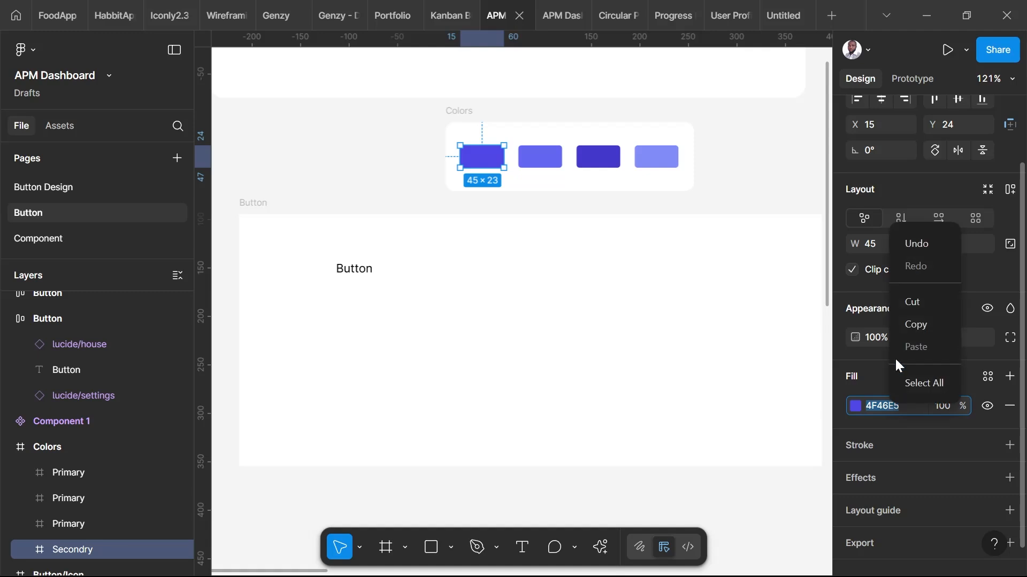
left_click(913, 325)
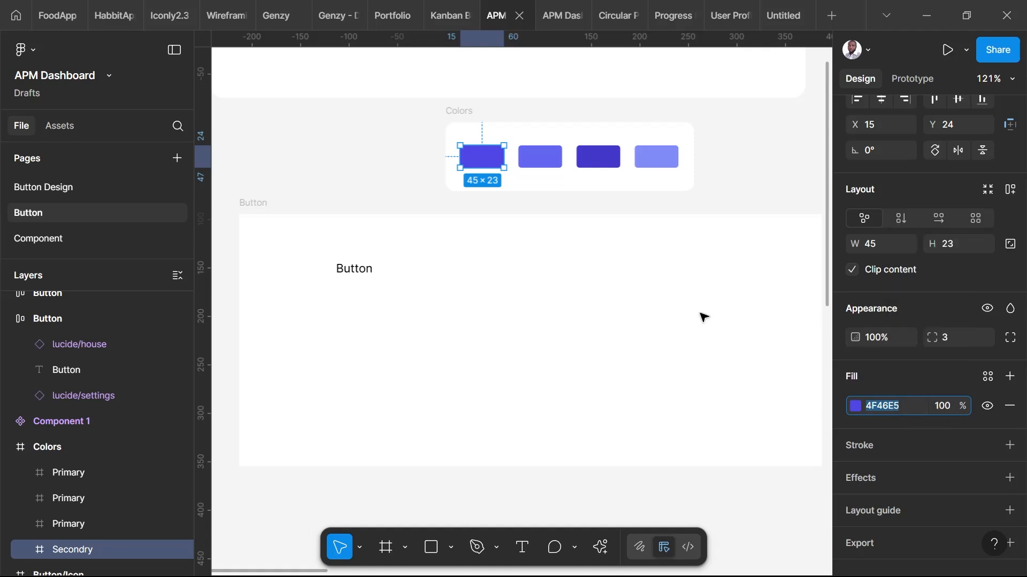
- Paste the copied hex code 4F46E5 as the fill colour of the button's auto layout frame
left_click(359, 282)
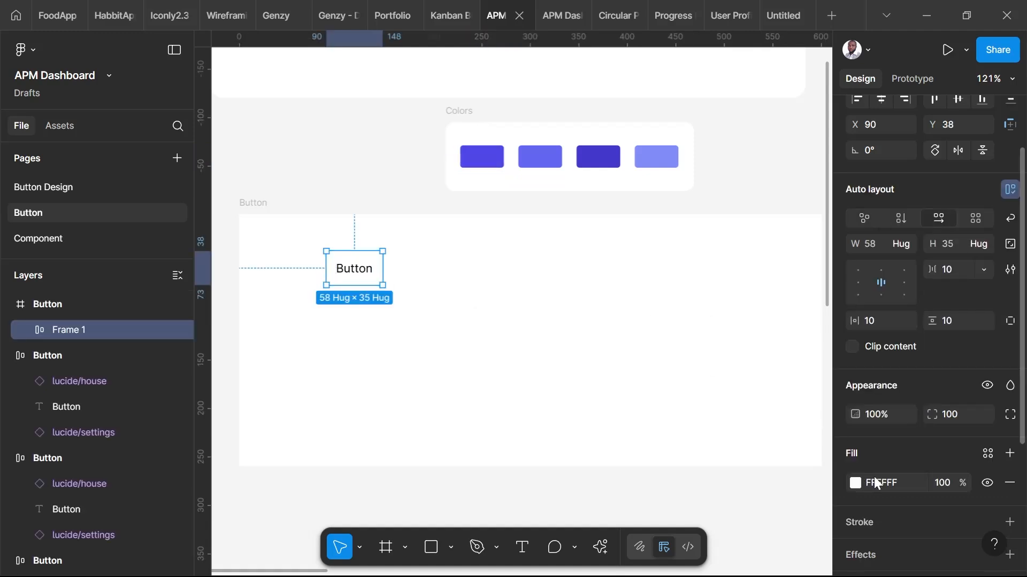
right_click(887, 482)
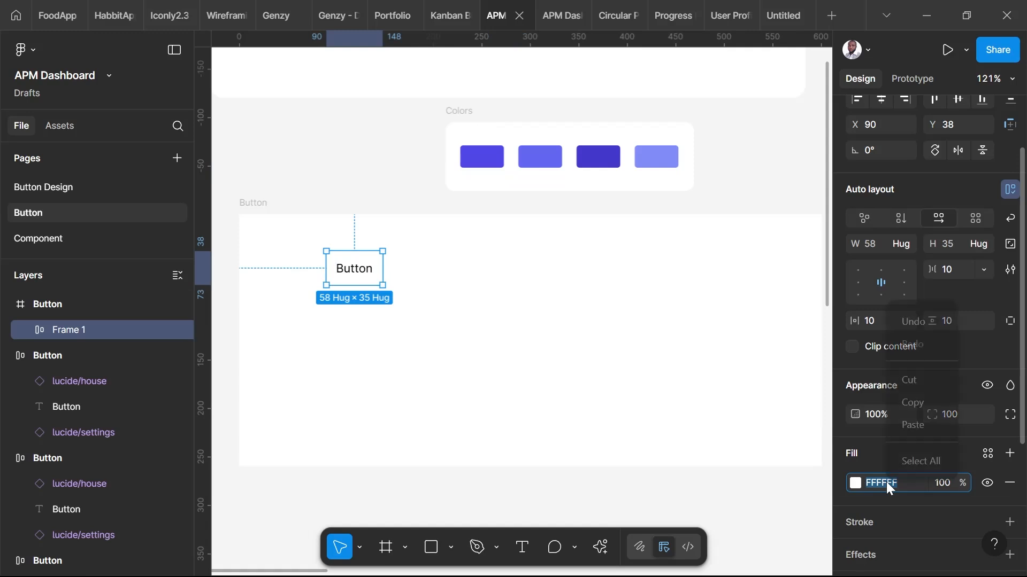
left_click(910, 426)
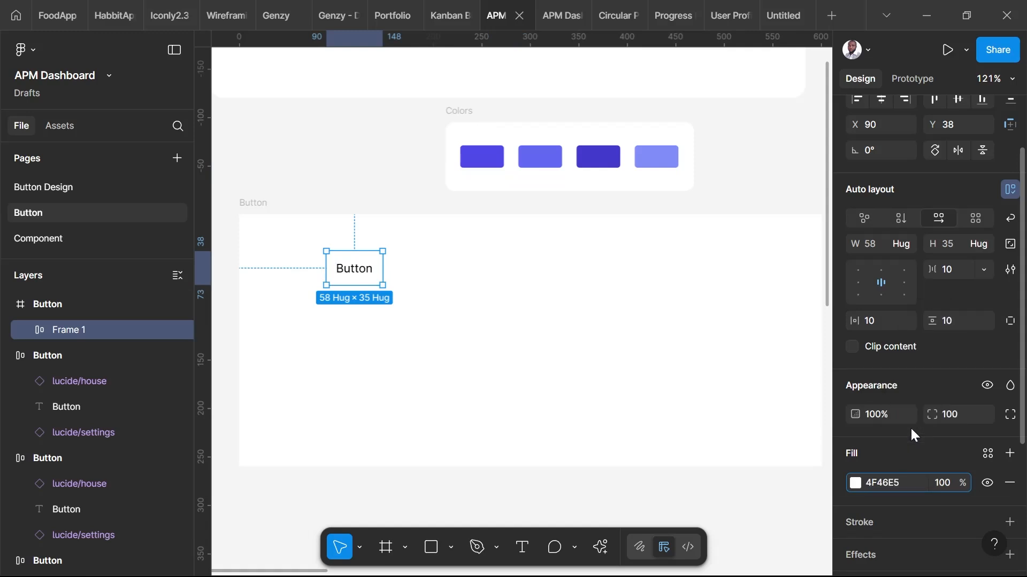
key("Return")
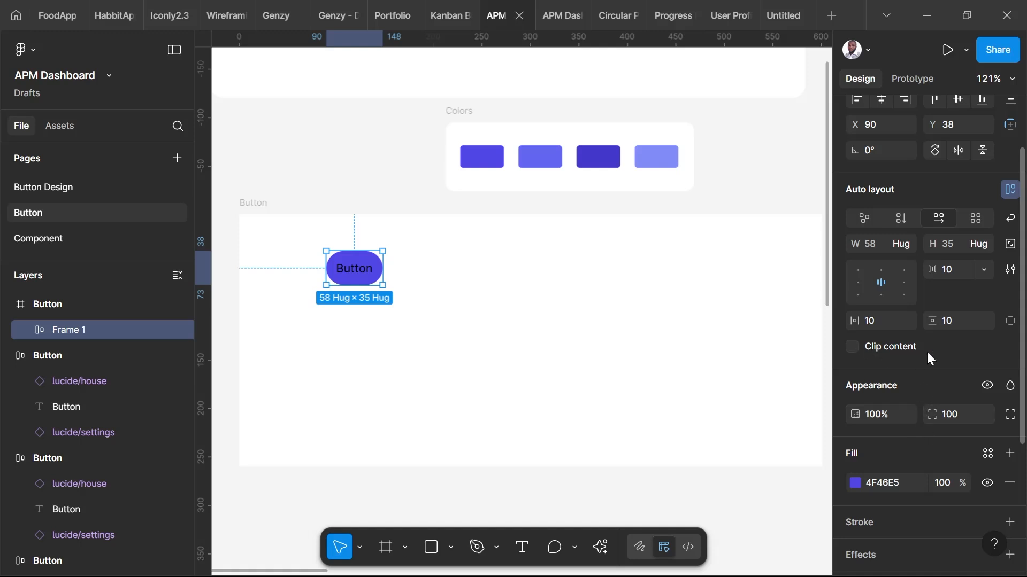
- Set the button's auto layout frame to a fixed height of 42
scroll(927, 353, "up", 3)
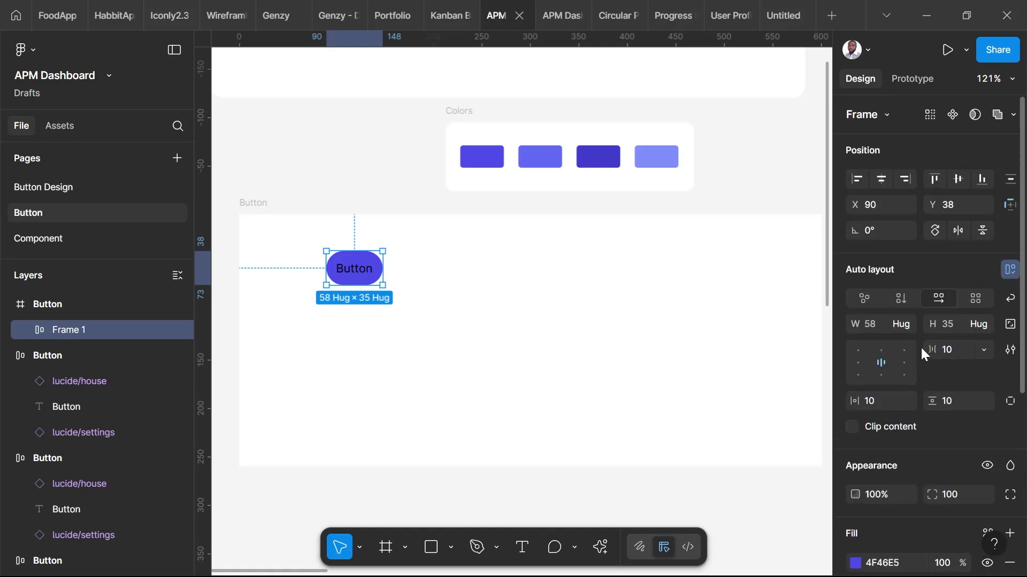
scroll(919, 351, "down", 4)
scroll(918, 355, "up", 3)
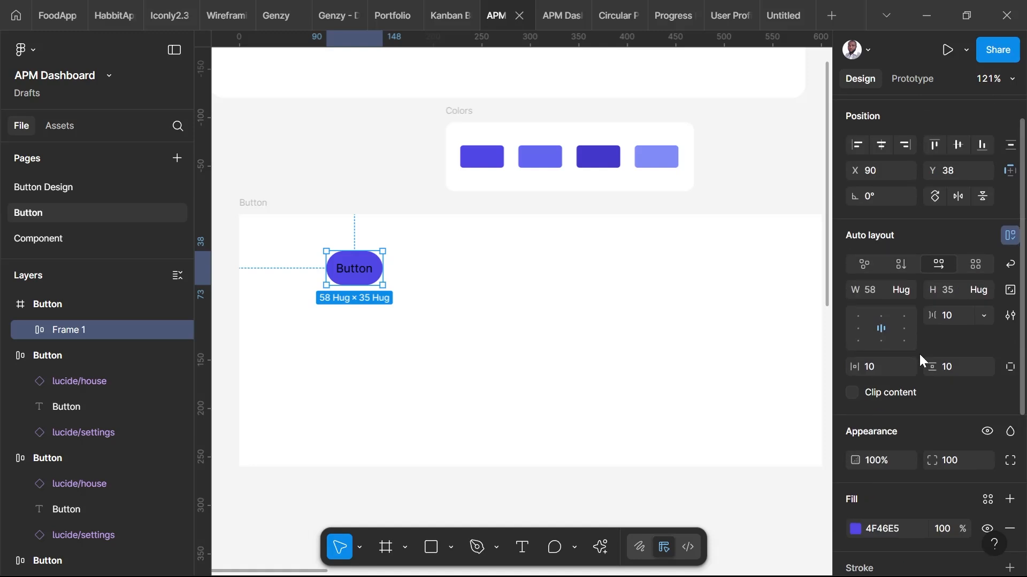
scroll(920, 347, "up", 1)
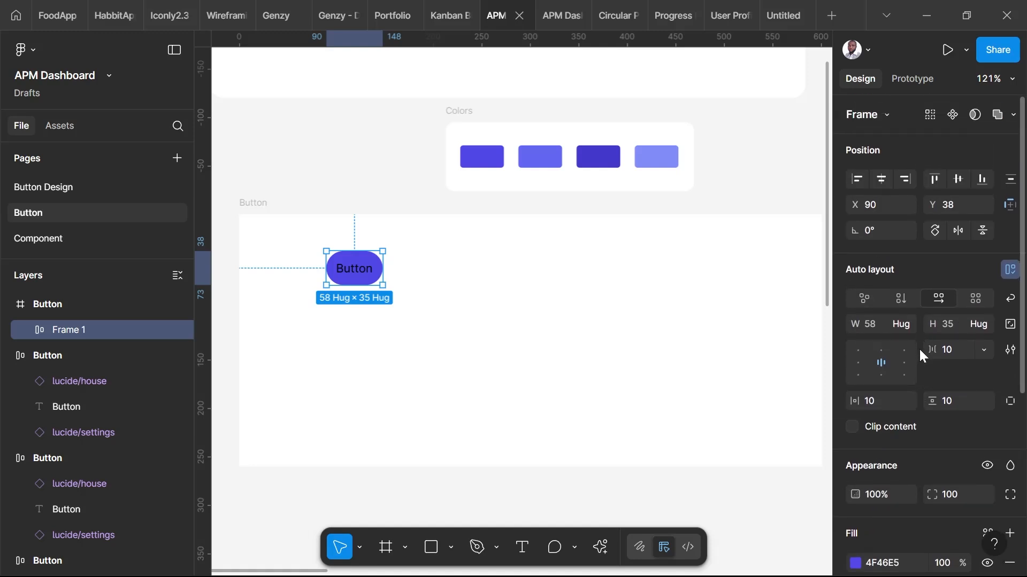
left_click(950, 328)
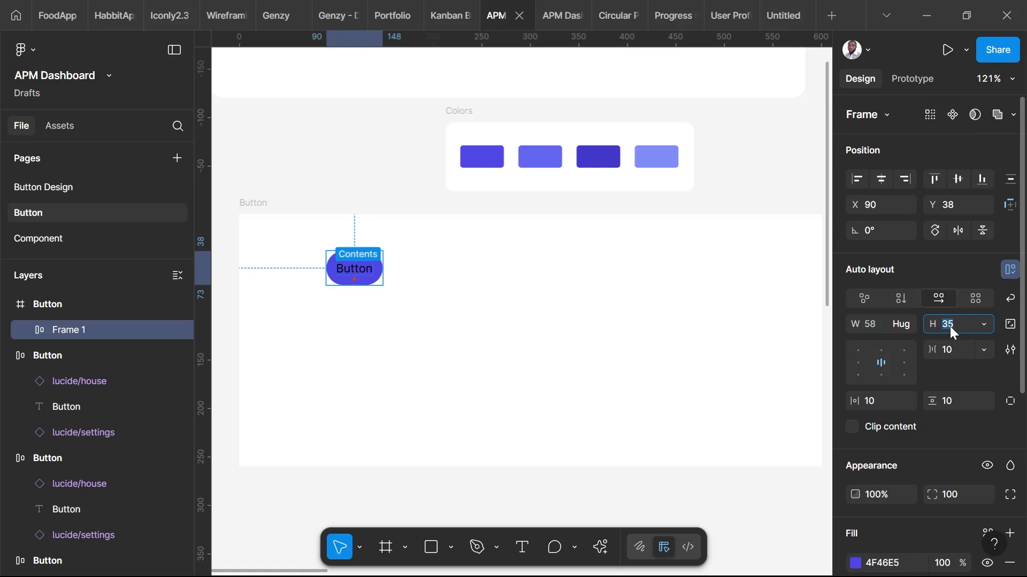
type("42")
key("Return")
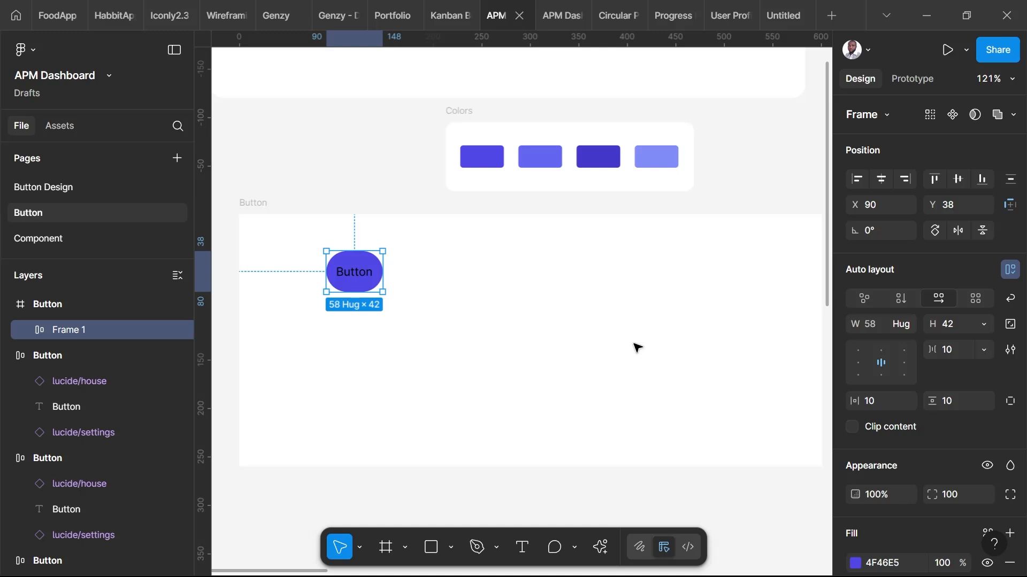
left_click(983, 325)
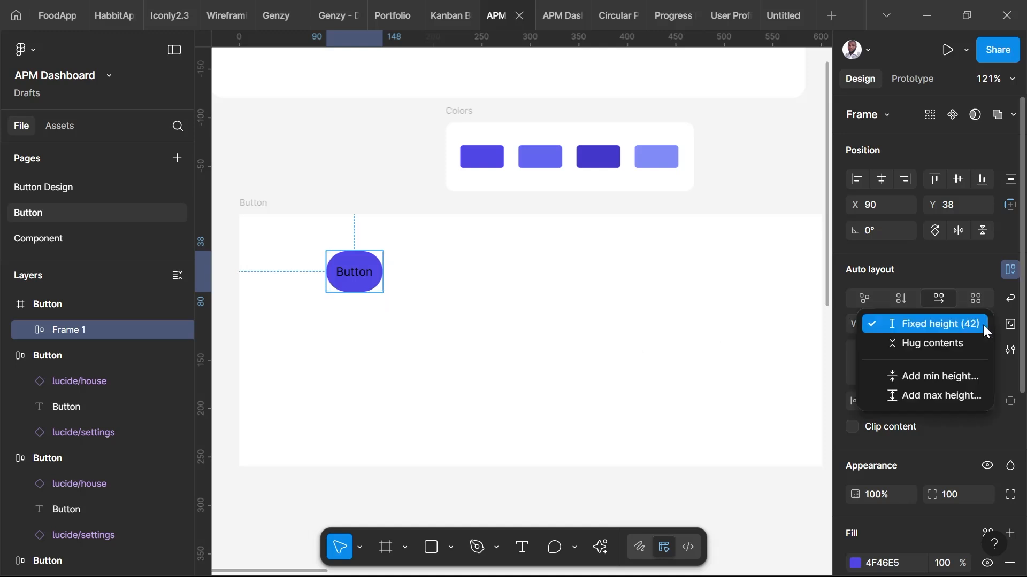
left_click(926, 327)
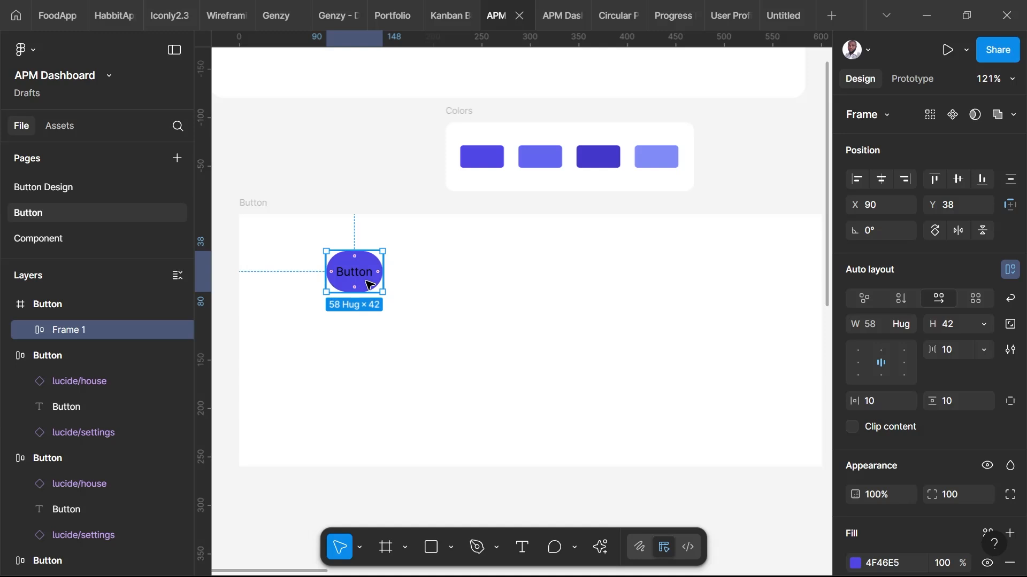
- Move the button to about X 106, Y 36 and set its text fill to FFFFFF
left_click_drag(366, 284, 380, 282)
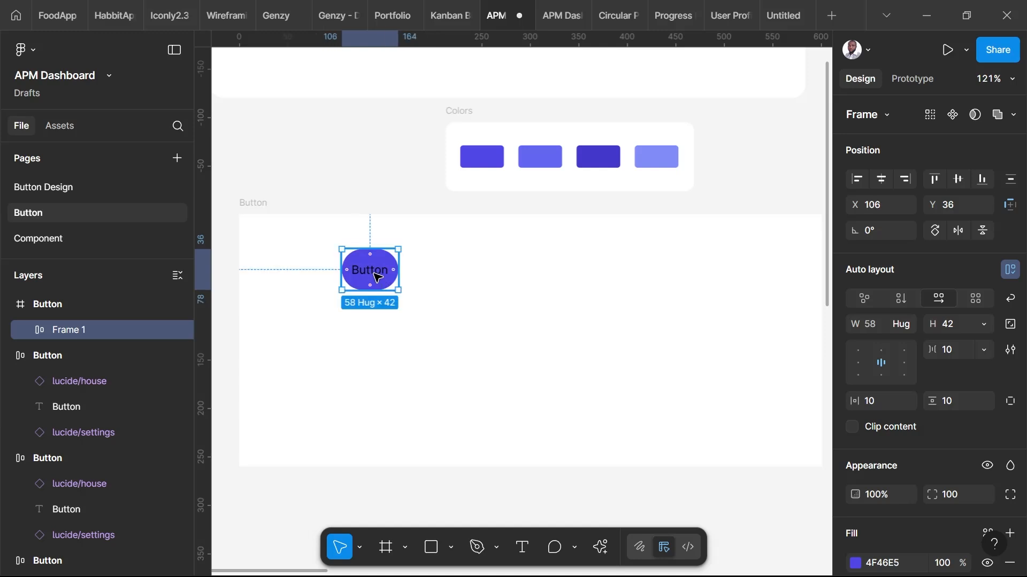
double_click(381, 282)
scroll(904, 369, "down", 4)
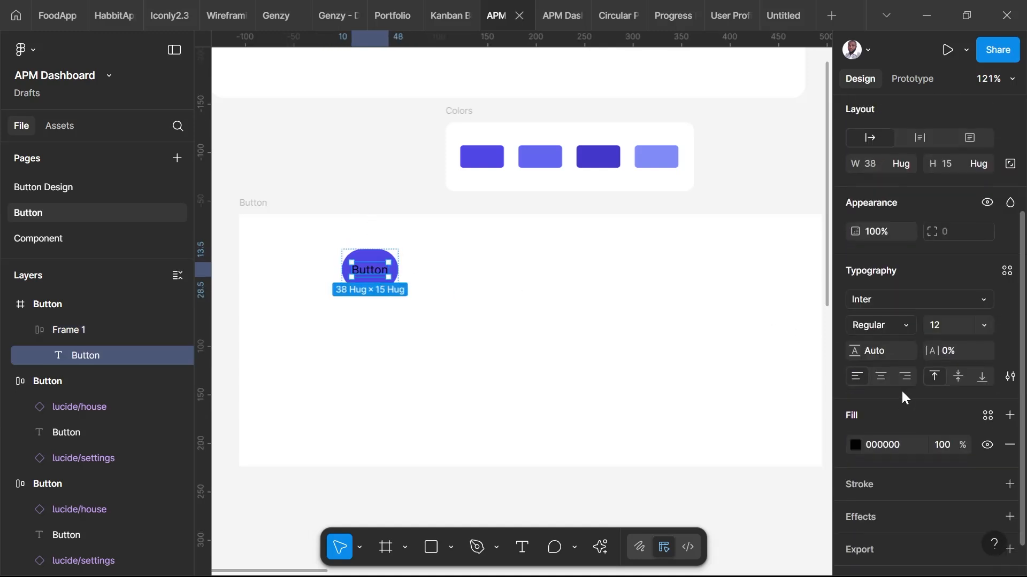
left_click(883, 415)
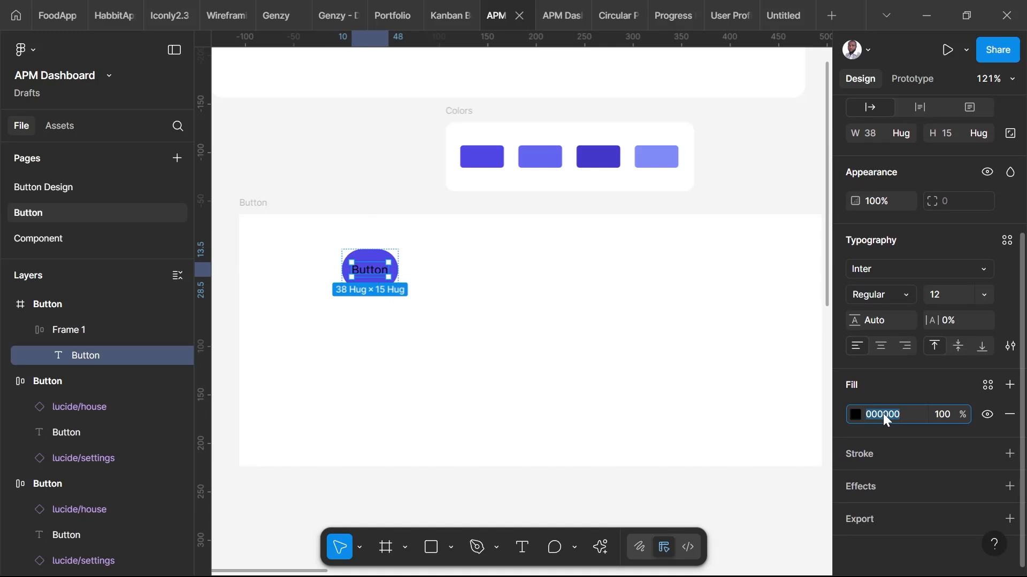
type("ffffff")
key("Return")
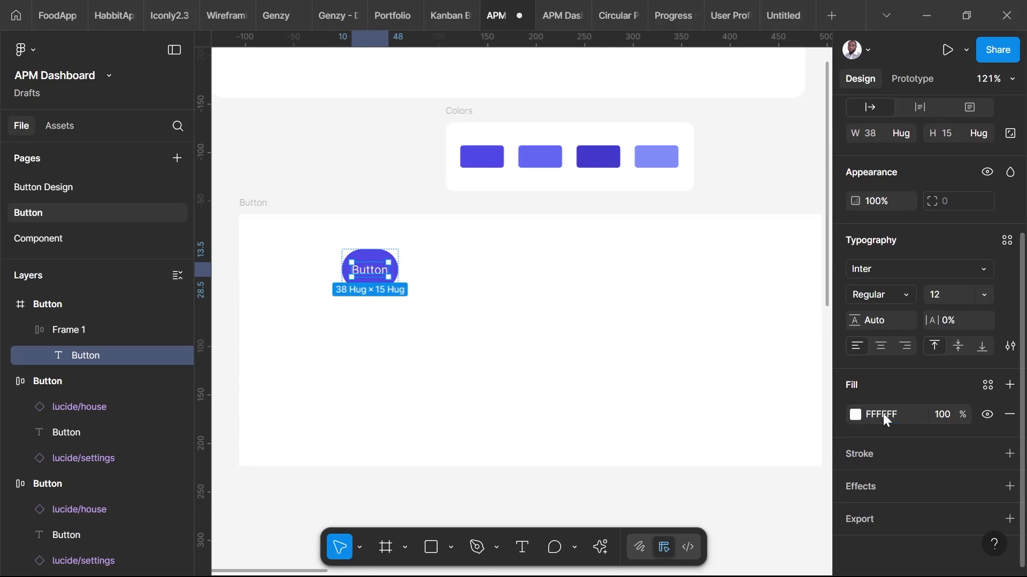
left_click(520, 371)
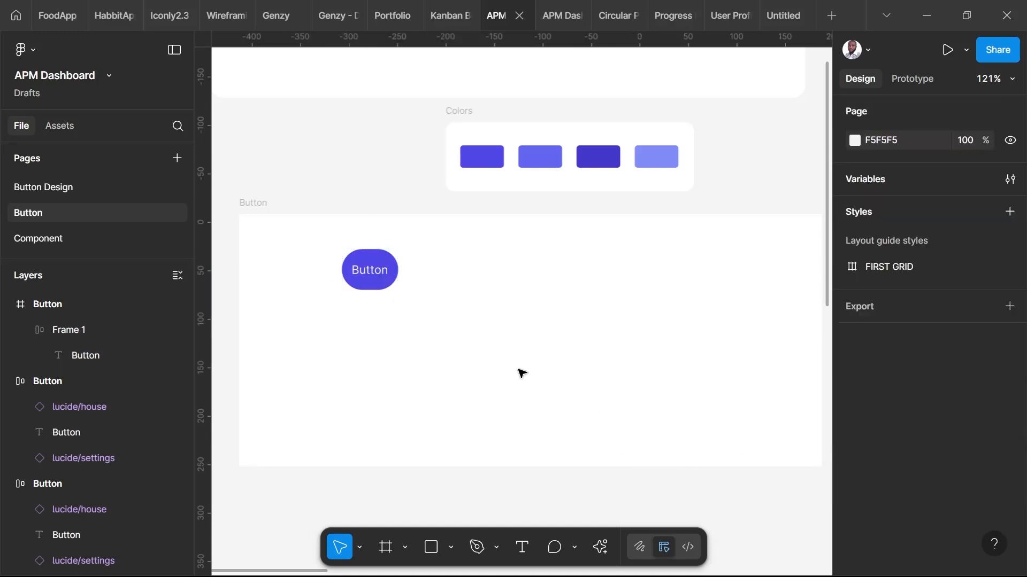
- Move the button to about X 117, Y 57 and add the text "Primary" beside it at about X 39, Y 52
left_click(376, 289)
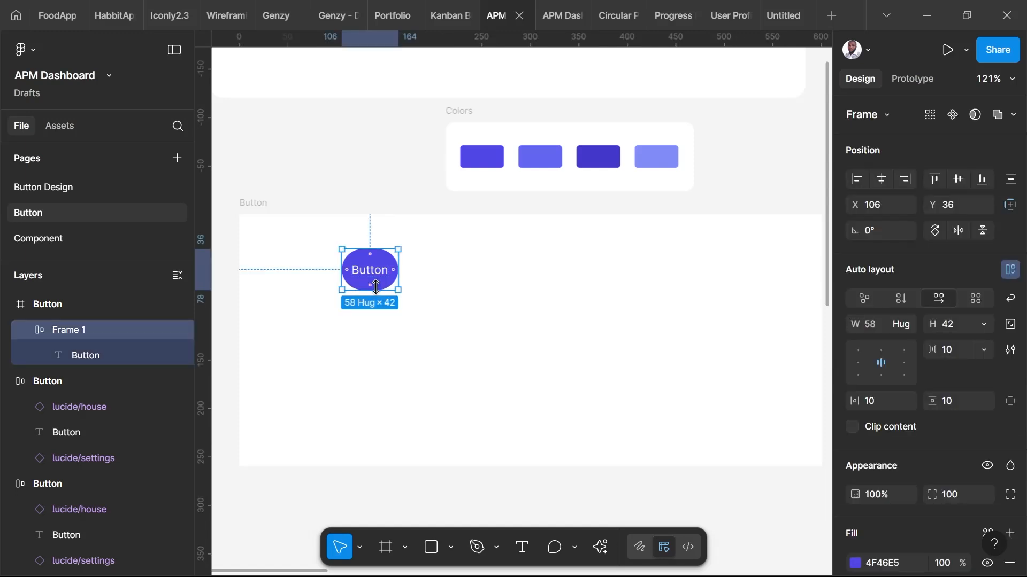
left_click_drag(367, 279, 378, 300)
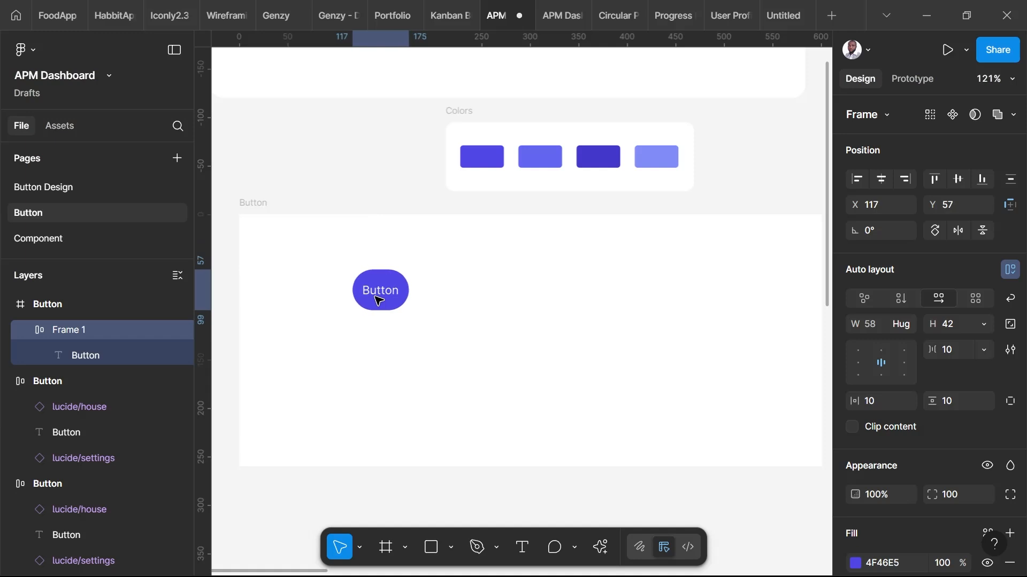
left_click(523, 548)
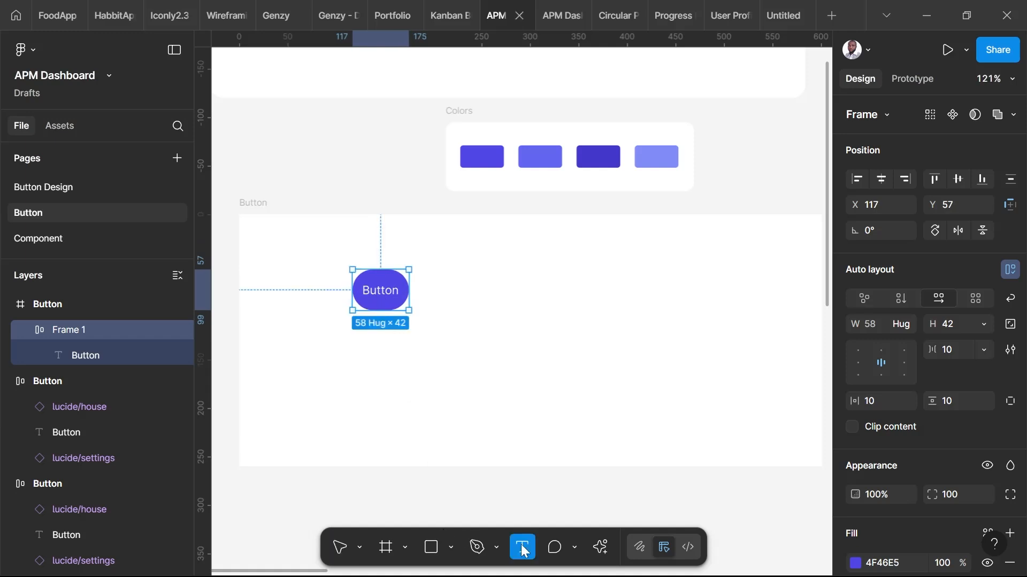
left_click(276, 265)
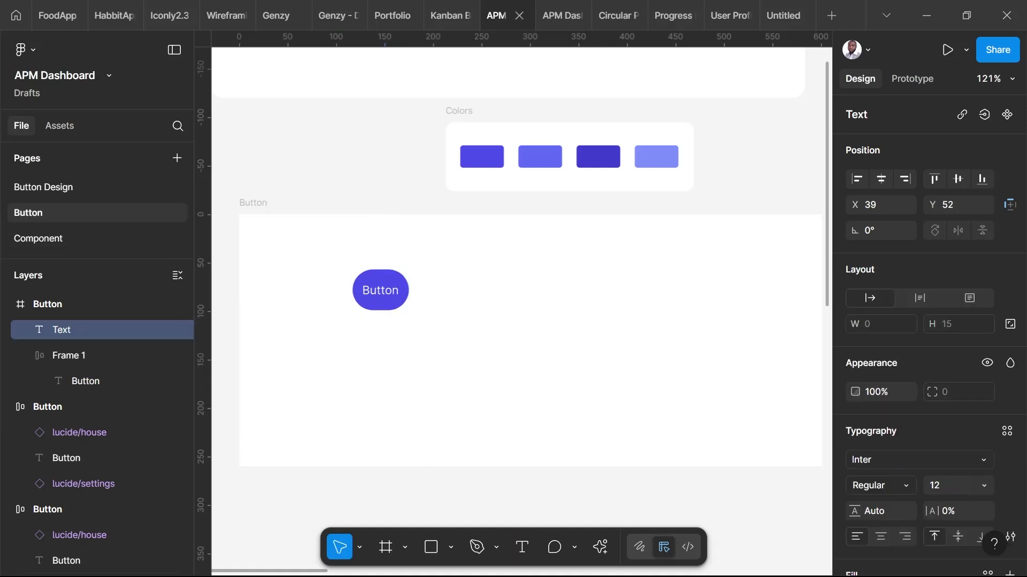
type("Prima")
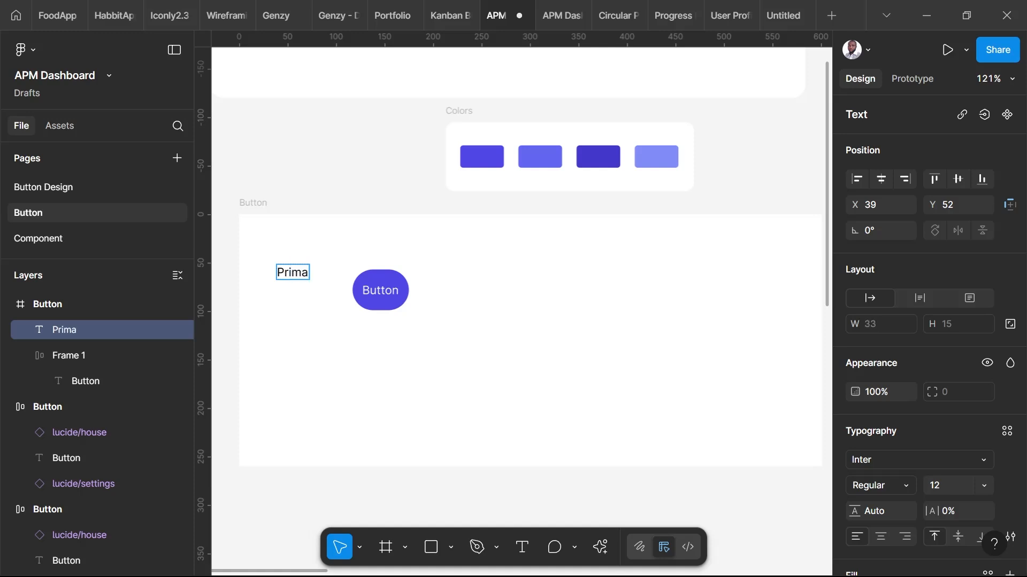
type("ry")
key("Escape")
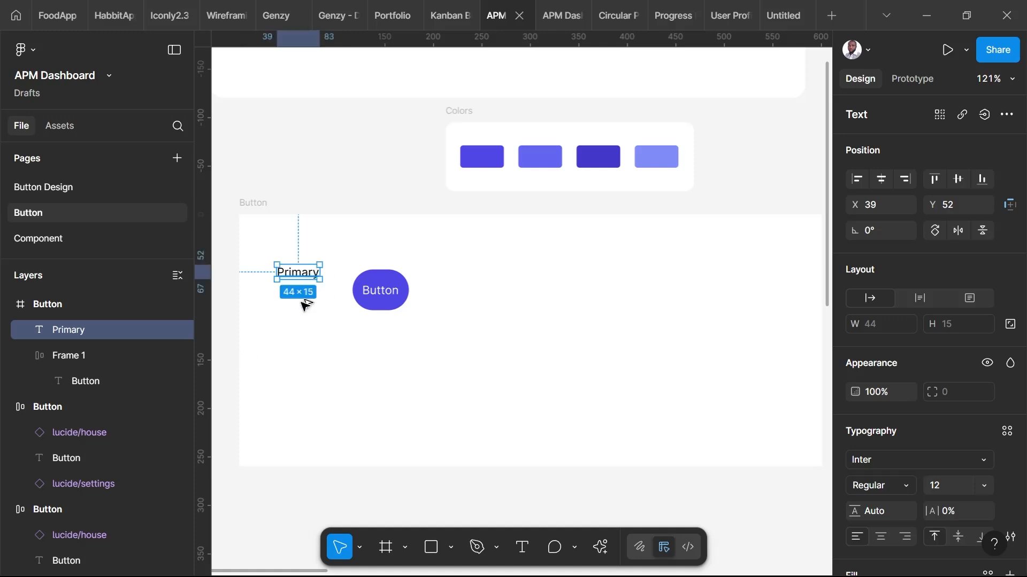
- Duplicate the Primary label twice below it at about Y 109 and Y 171, and change the middle copy's text to "Secondry"
left_click_drag(302, 278, 302, 393)
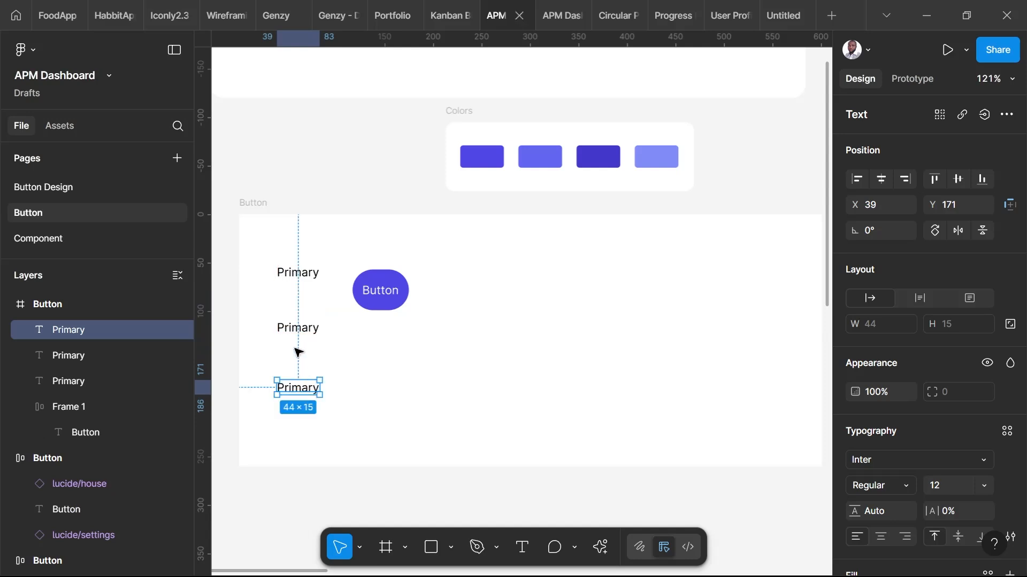
left_click(302, 333)
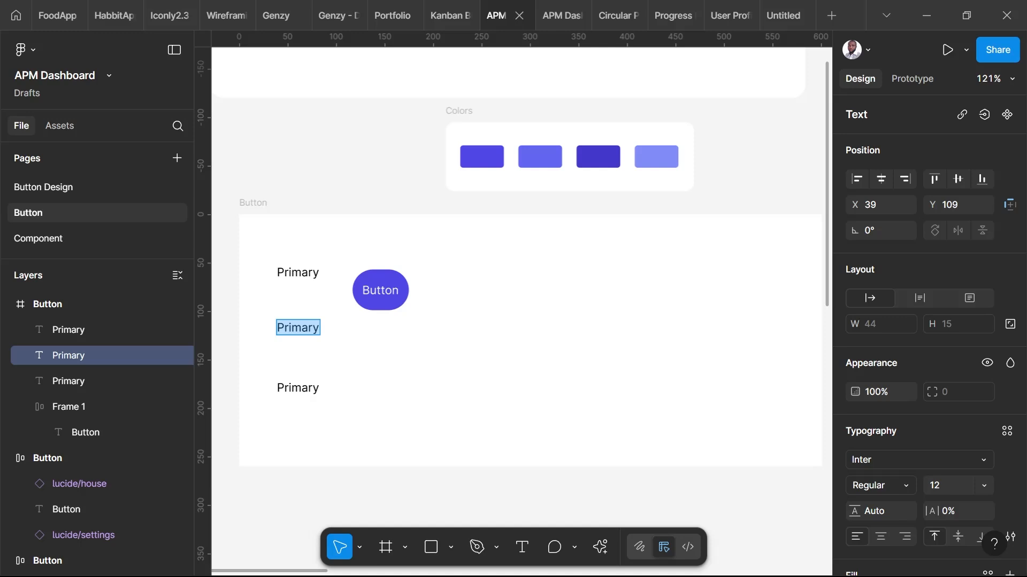
type("Seco")
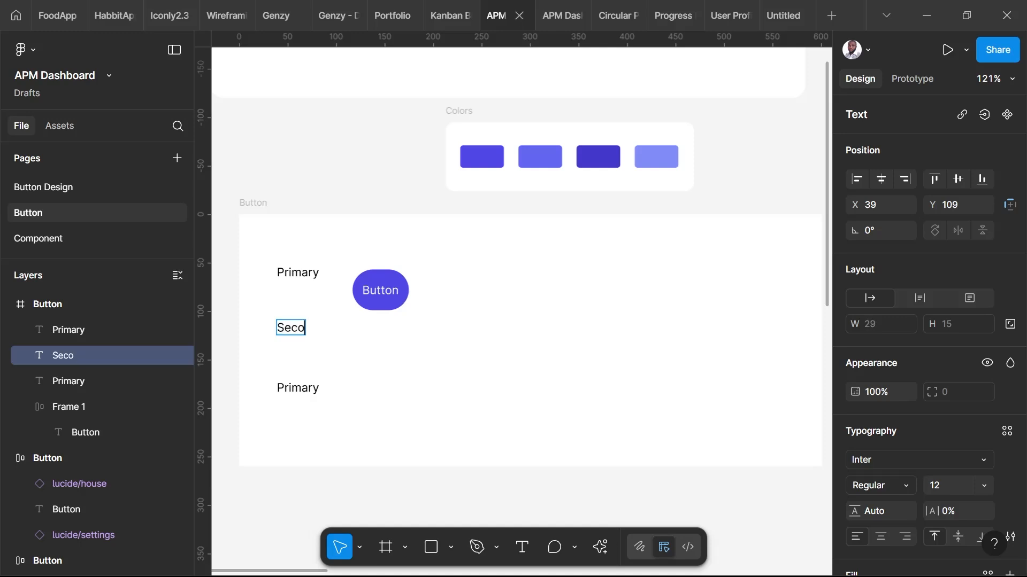
type("ndry")
key("Escape")
- Change the lowest Primary label's text to "Text" and move the button to about X 162, Y 52
left_click(313, 392)
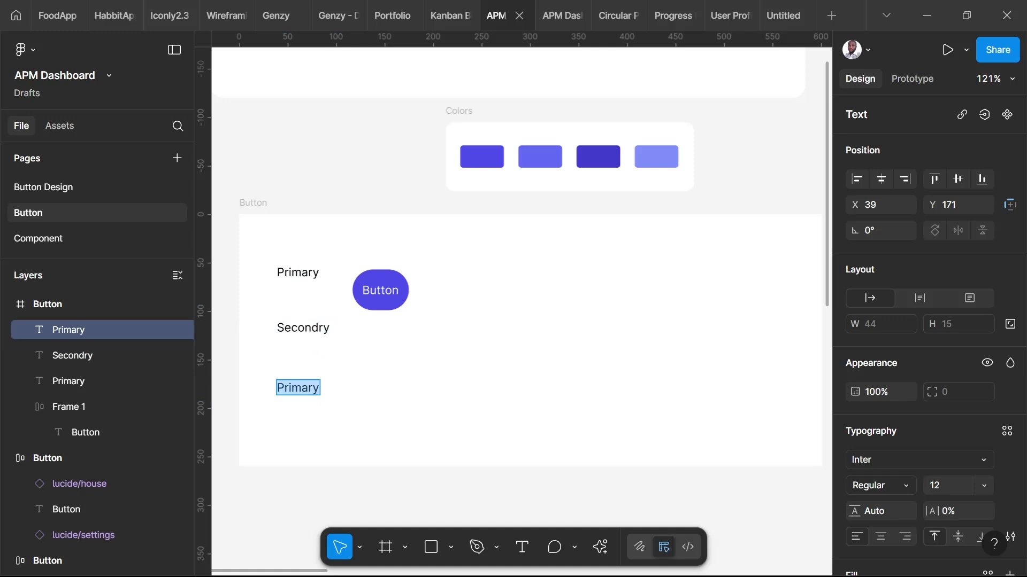
type("Text")
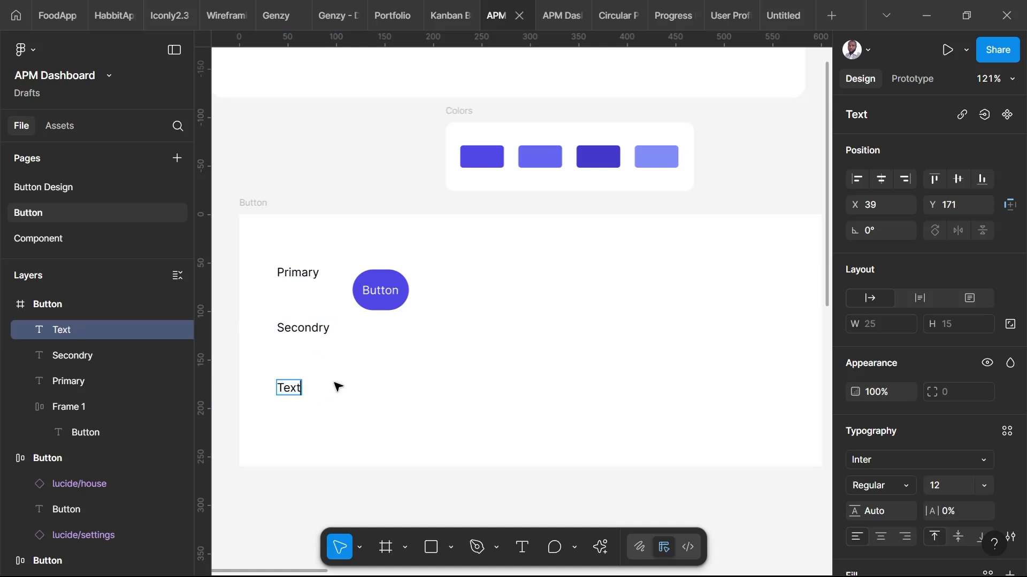
key("Escape")
left_click_drag(374, 294, 420, 295)
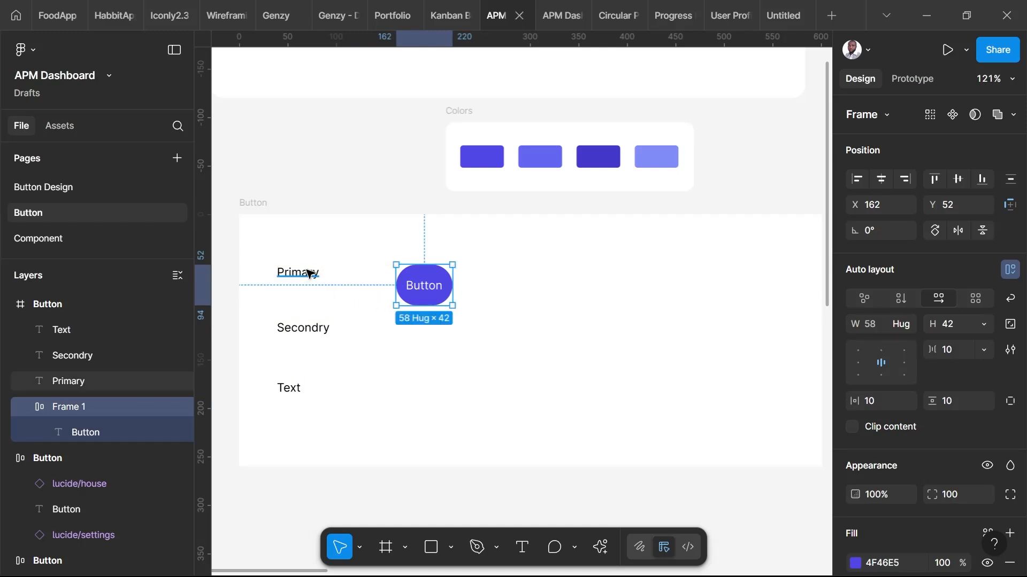
- Duplicate the Primary label four times in a header row at Y 25, at about X 147, 266, 399 and 494
left_click(309, 274, "shift")
left_click_drag(343, 268, 309, 274)
left_click(309, 277)
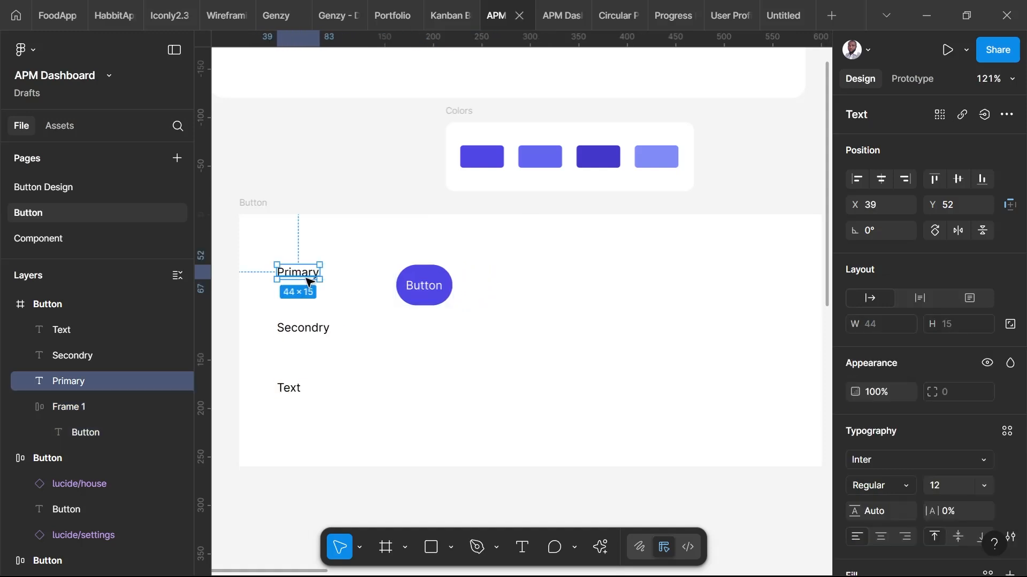
left_click(392, 348)
left_click(308, 280)
left_click_drag(323, 270, 653, 253)
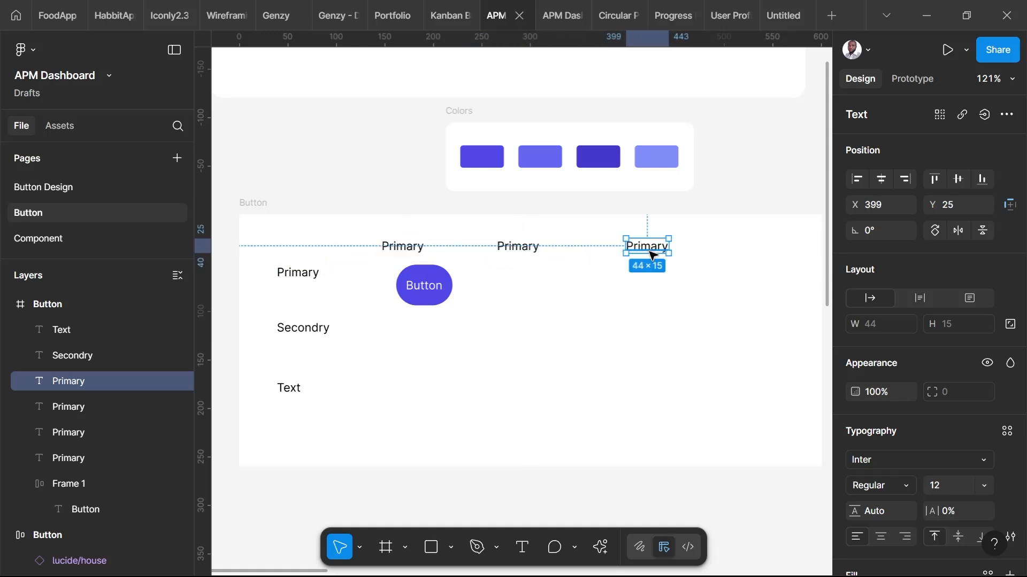
left_click_drag(653, 254, 746, 253)
- Change the first two header labels' texts to "Default" and "Hover"
left_click(416, 249)
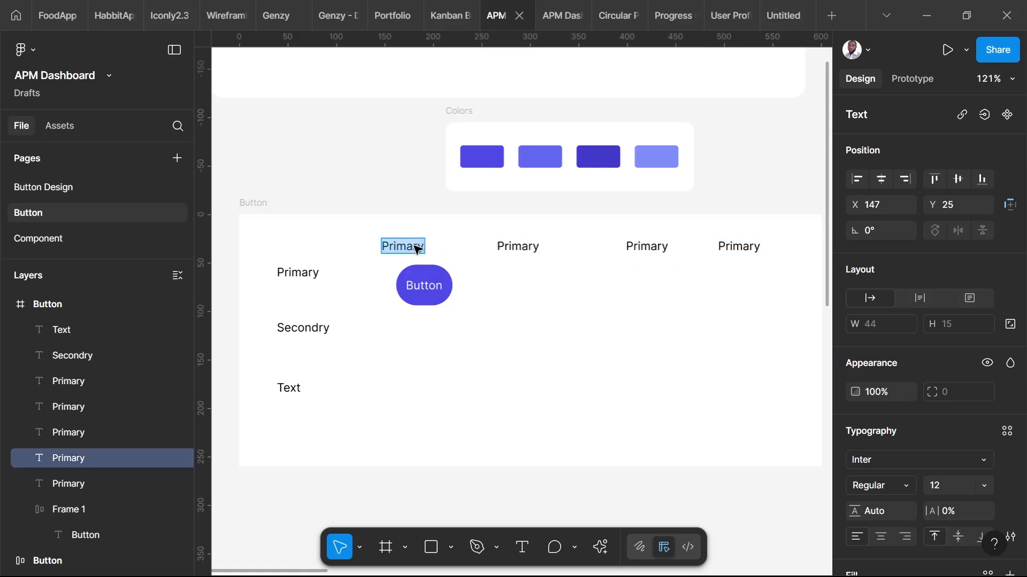
type("De")
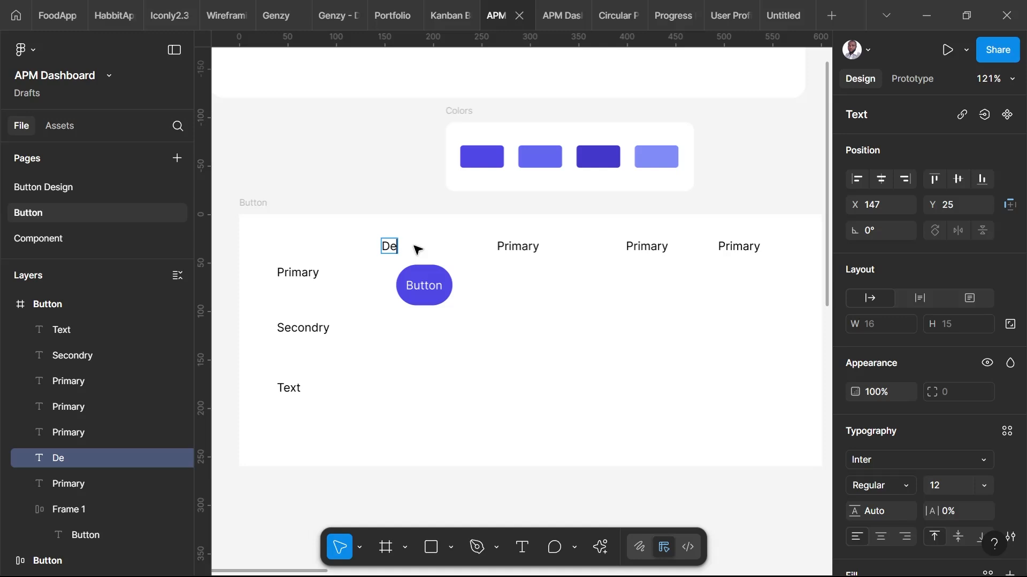
type("f")
key("Tab")
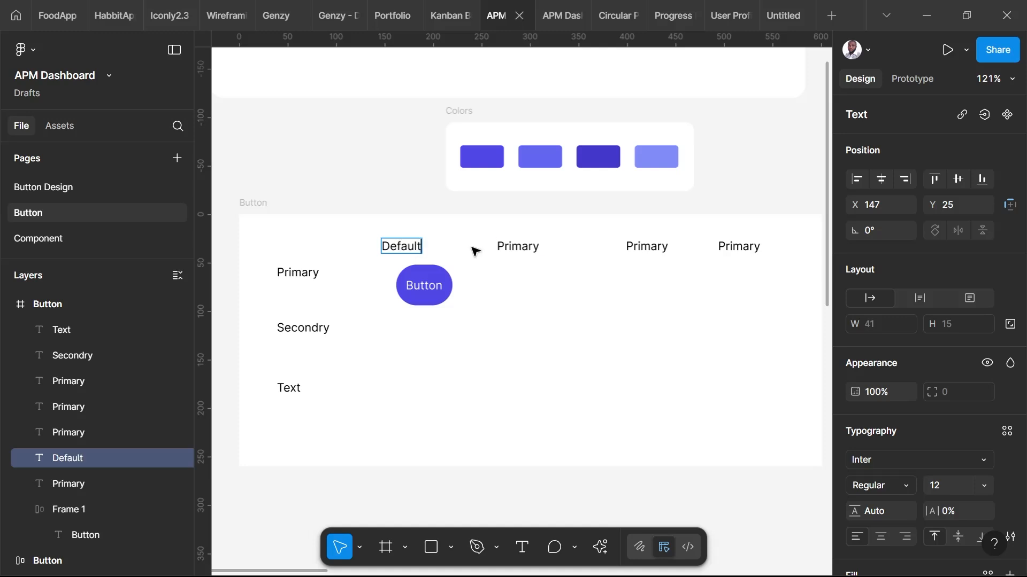
left_click(518, 246)
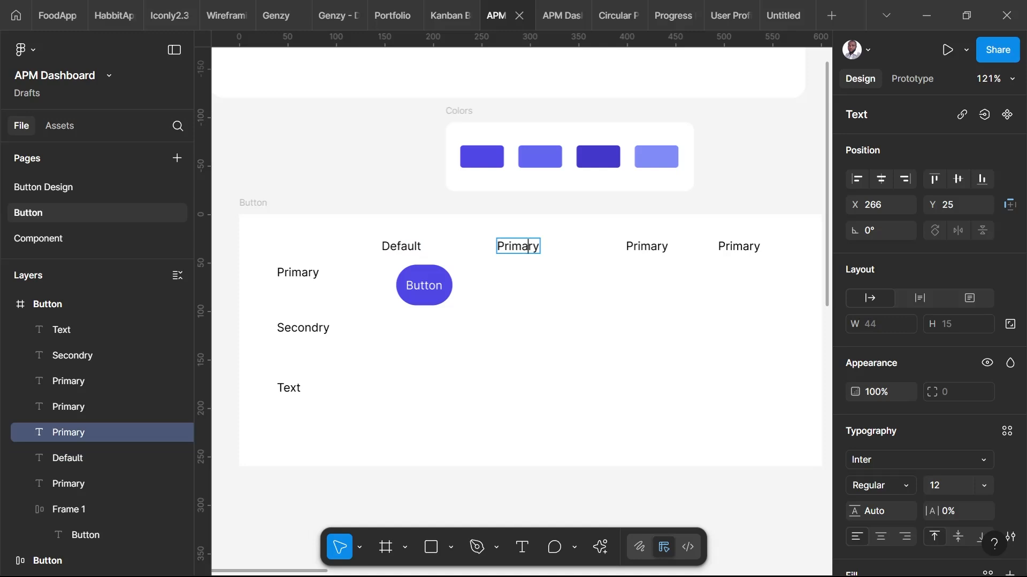
type("A")
key("ctrl+a")
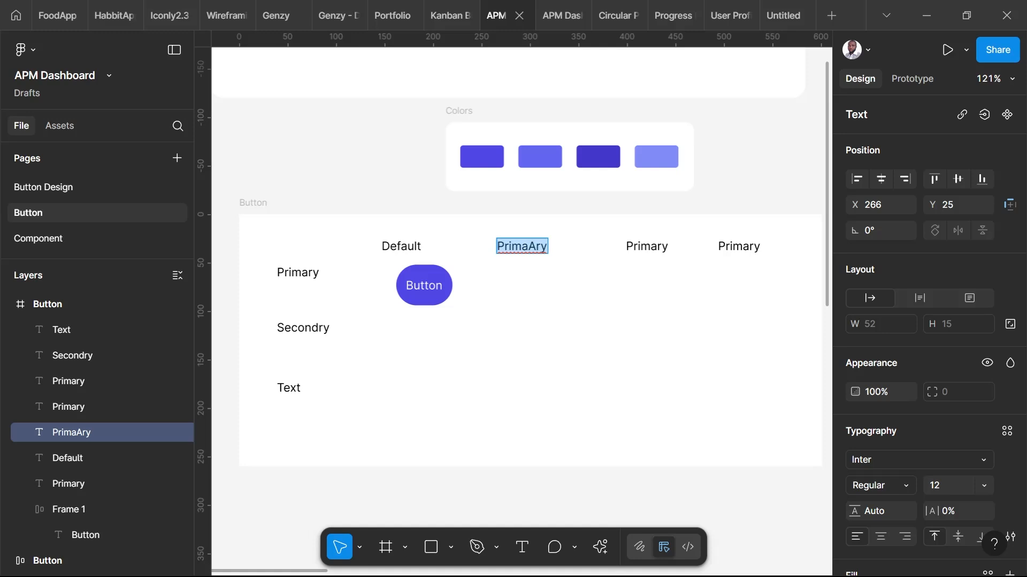
type("Hov")
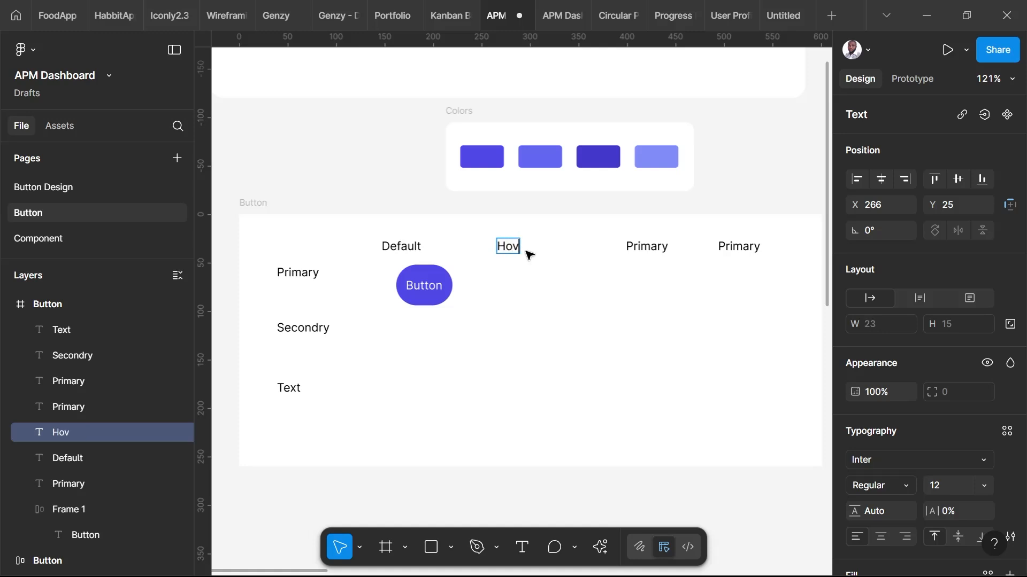
type("er")
- Change the third header label's text to "Clicked"
left_click(640, 247)
key("ctrl+a")
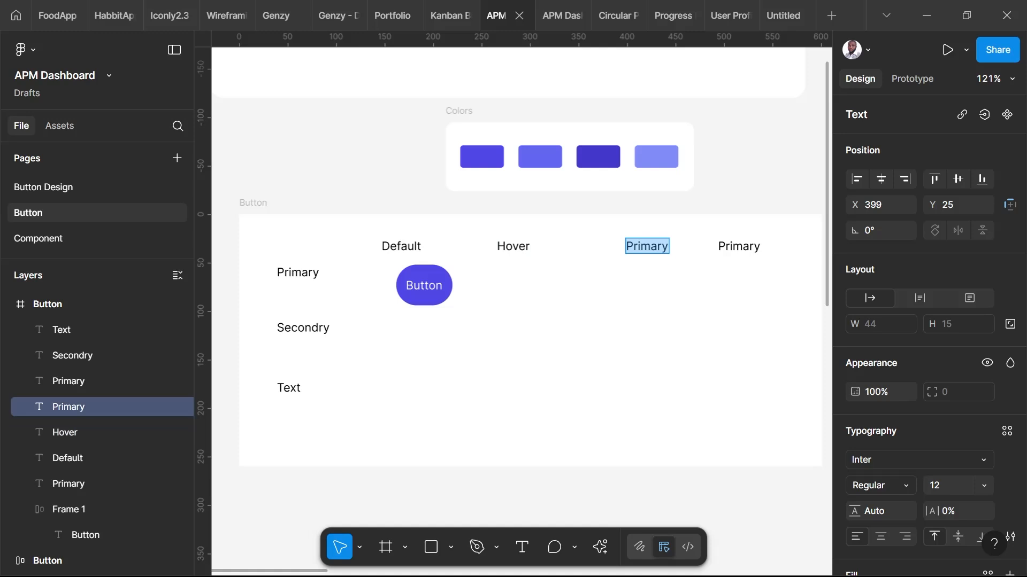
type("C")
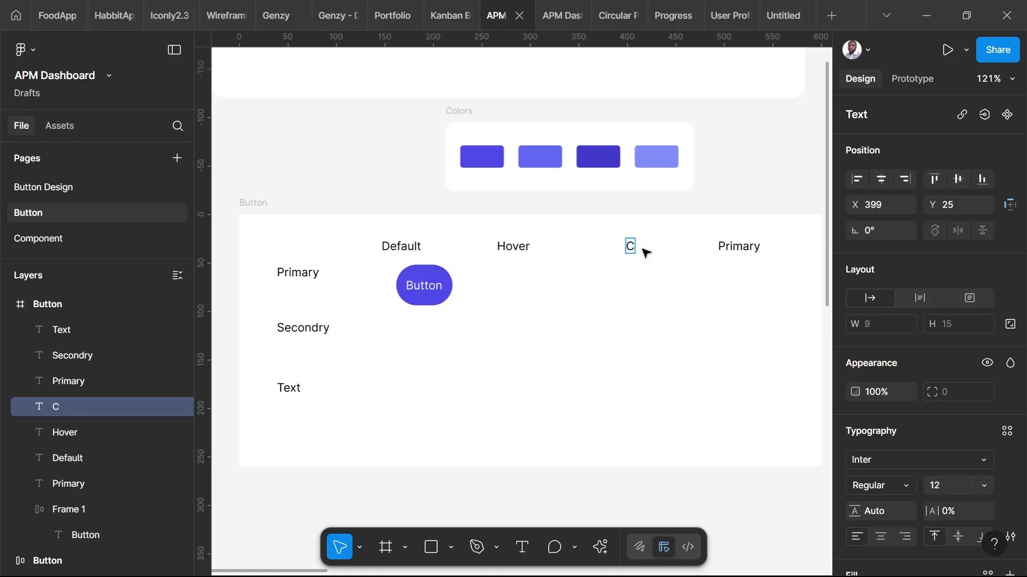
type("licked")
- Change the fourth header label's text to "Disabled"
double_click(733, 246)
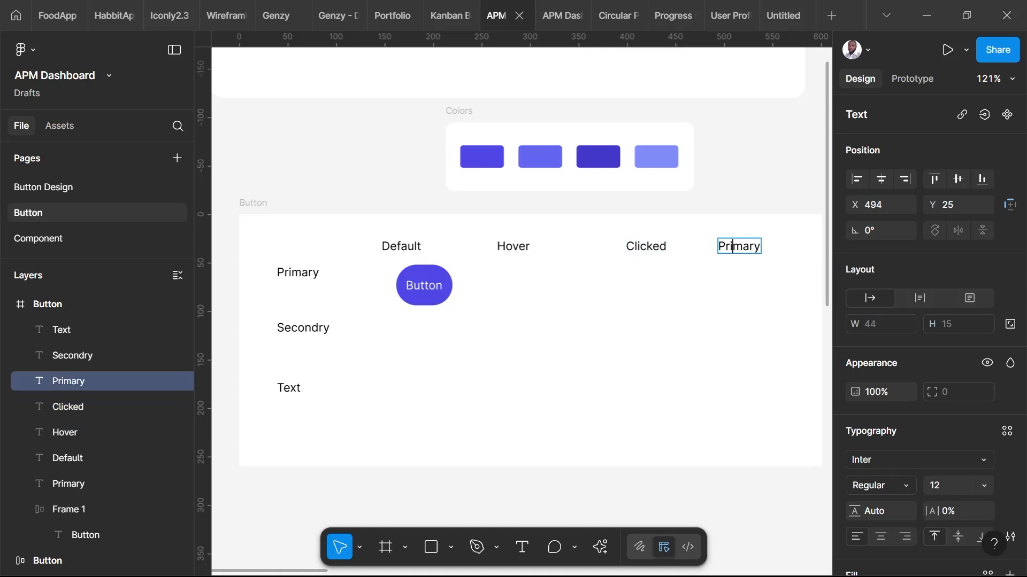
key("ctrl+a")
type("D")
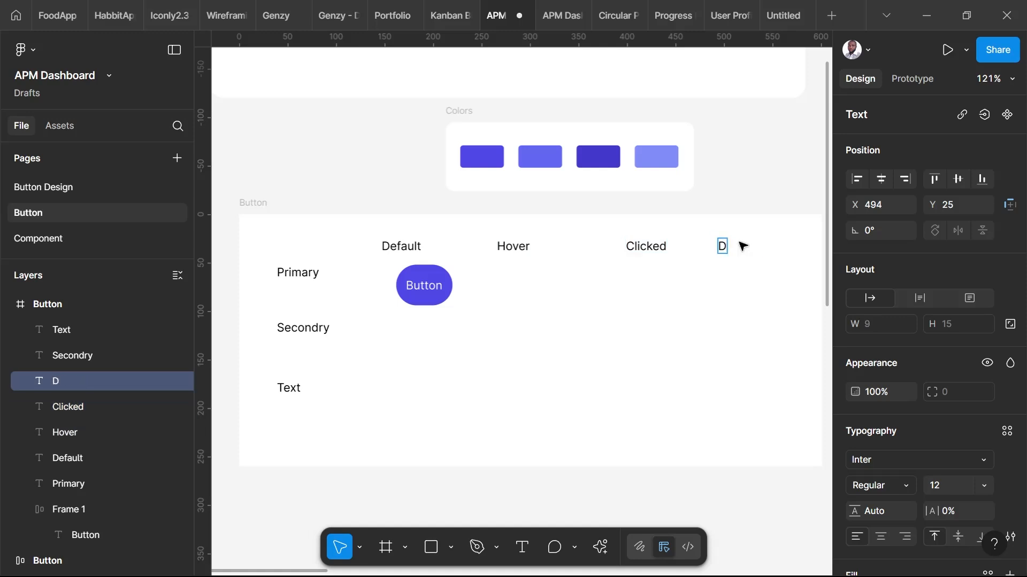
type("isaabled")
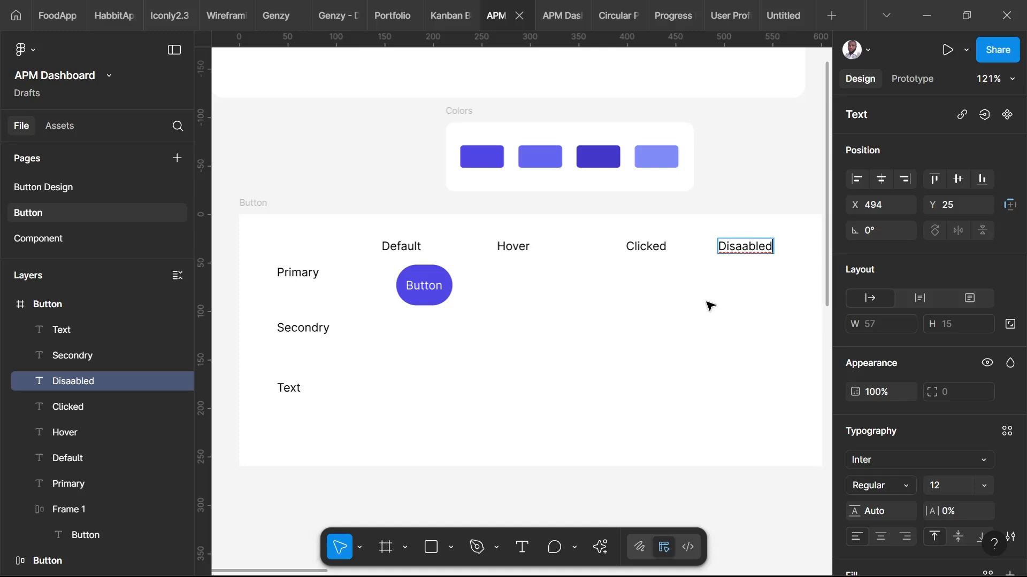
key("Escape")
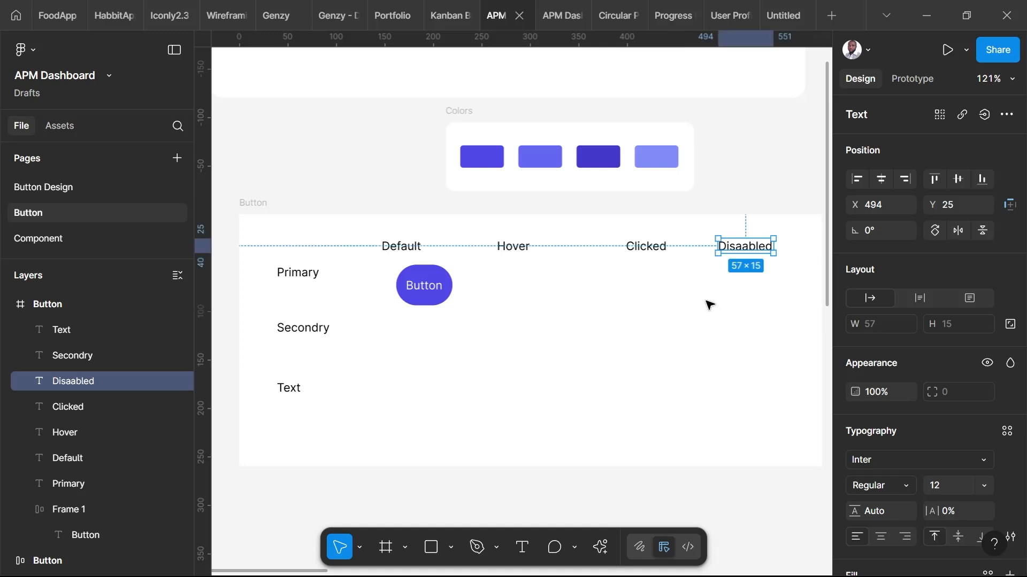
double_click(741, 246)
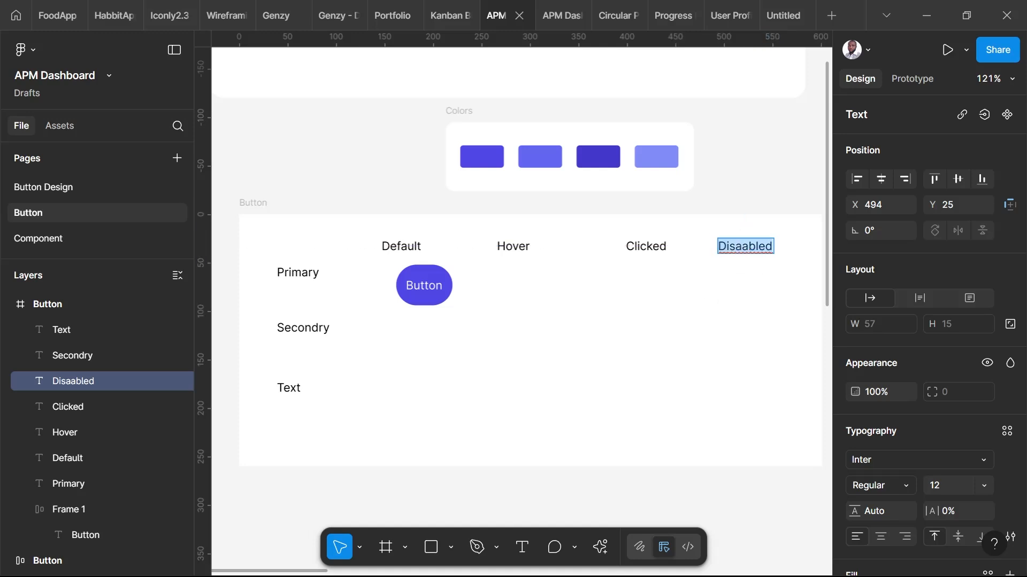
left_click(742, 246)
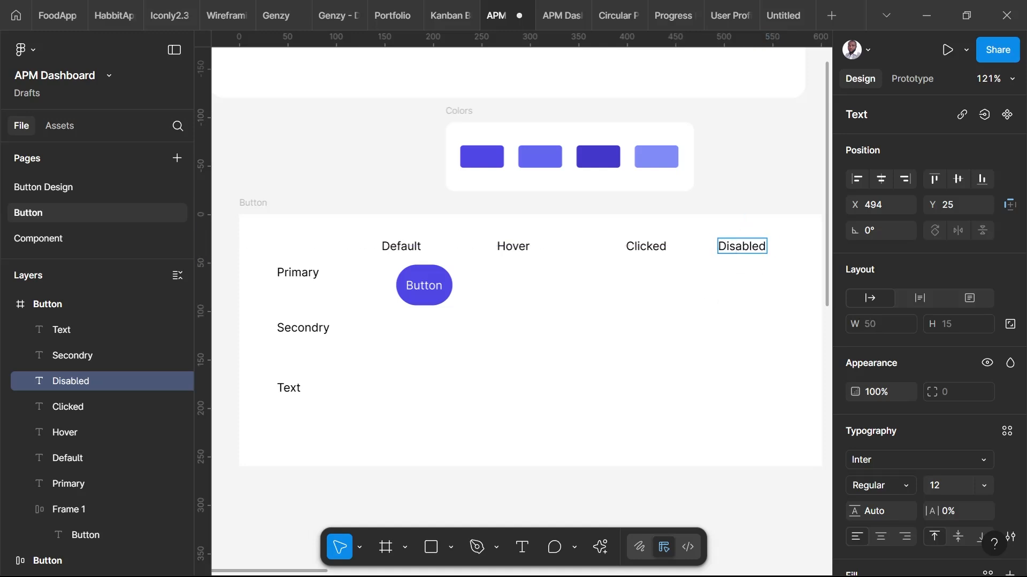
left_click(700, 293)
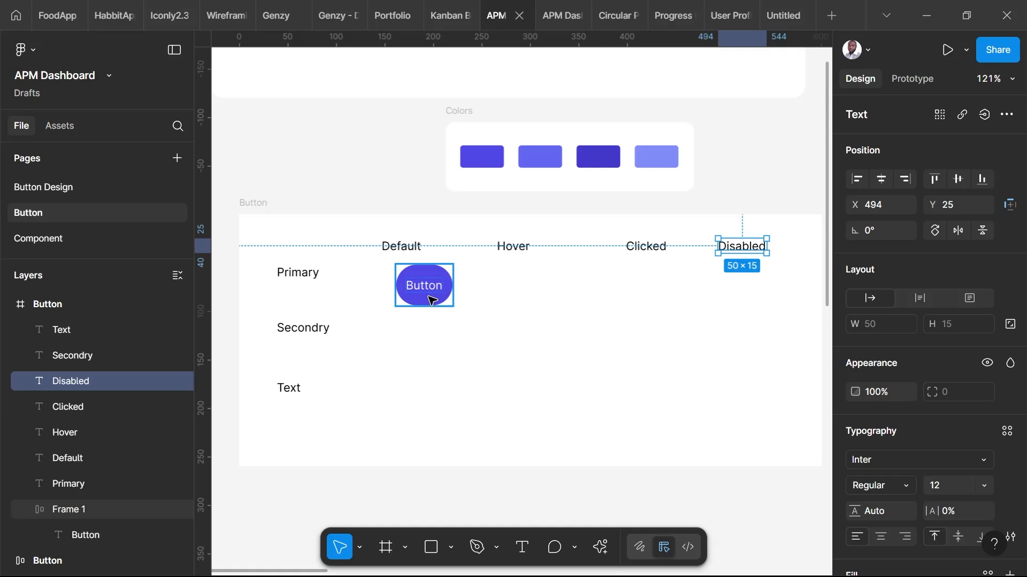
- Move the button under Default and duplicate it into the Secondry and Text rows of the Default and Hover columns
left_click_drag(431, 301, 526, 390)
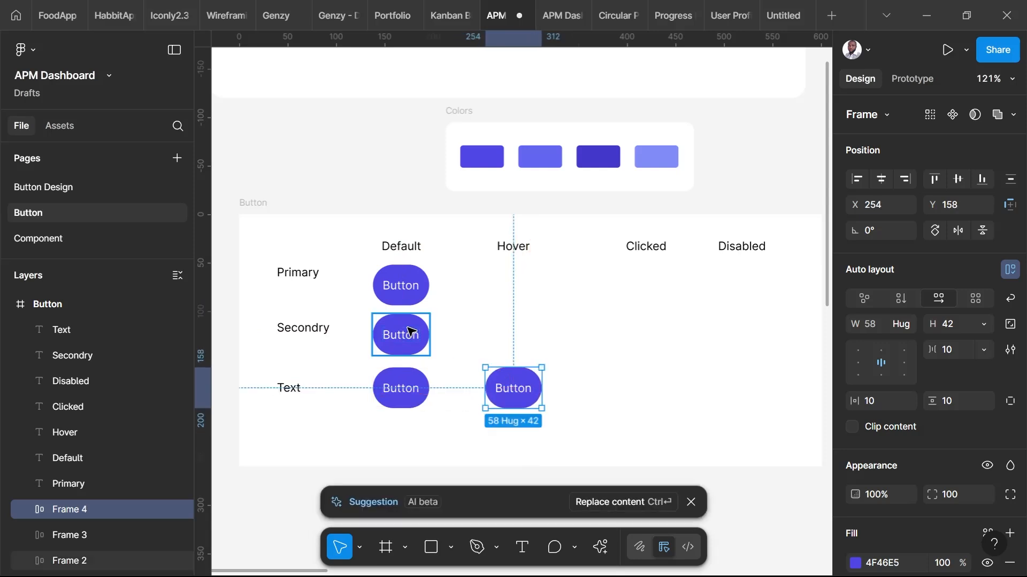
left_click(409, 332)
left_click_drag(413, 337, 522, 327, "alt")
- Duplicate buttons into the Primary row under Hover and into all three rows under Clicked, at about X 383 to 386
left_click_drag(417, 291, 656, 298, "alt")
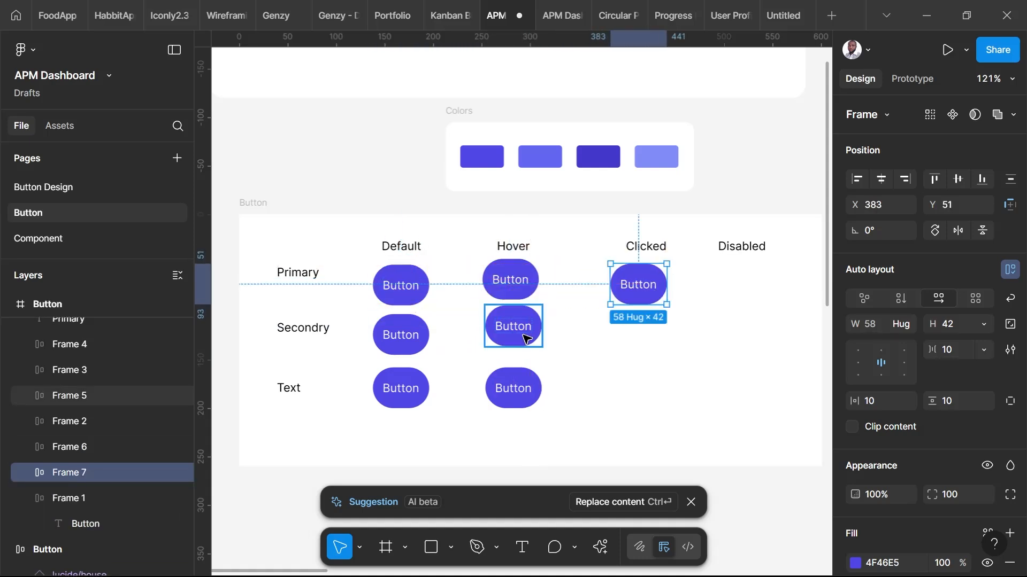
left_click_drag(527, 338, 651, 352, "alt")
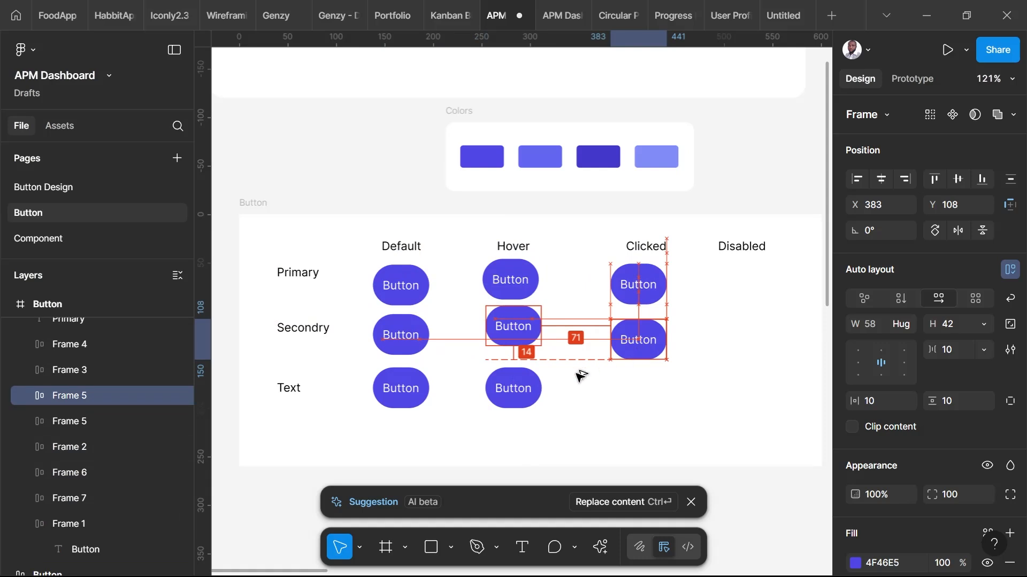
left_click_drag(531, 399, 662, 402, "alt")
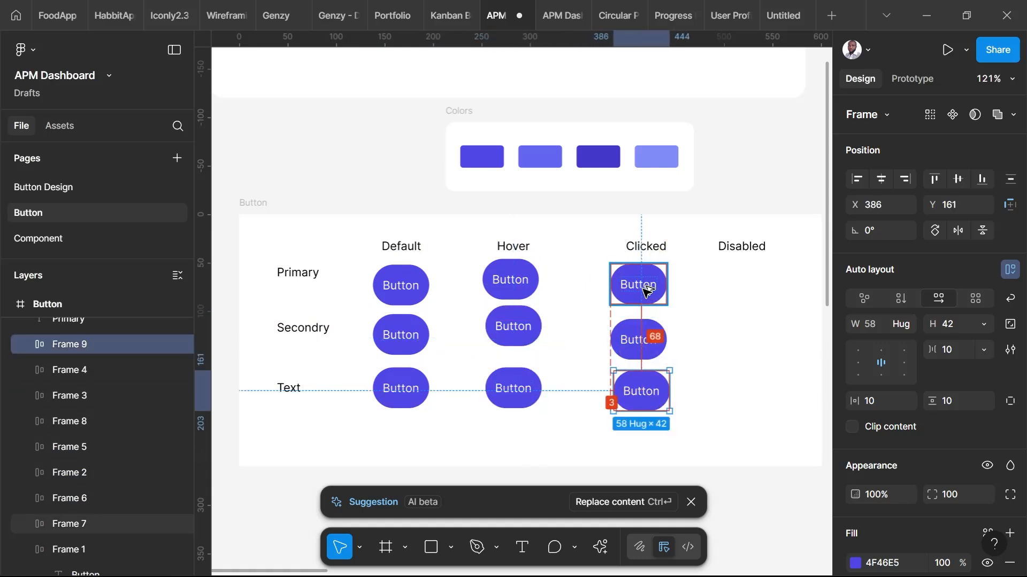
- Duplicate the three Clicked buttons into the Disabled column, placing the Primary one at about X 490, Y 46
left_click_drag(647, 291, 752, 289, "alt")
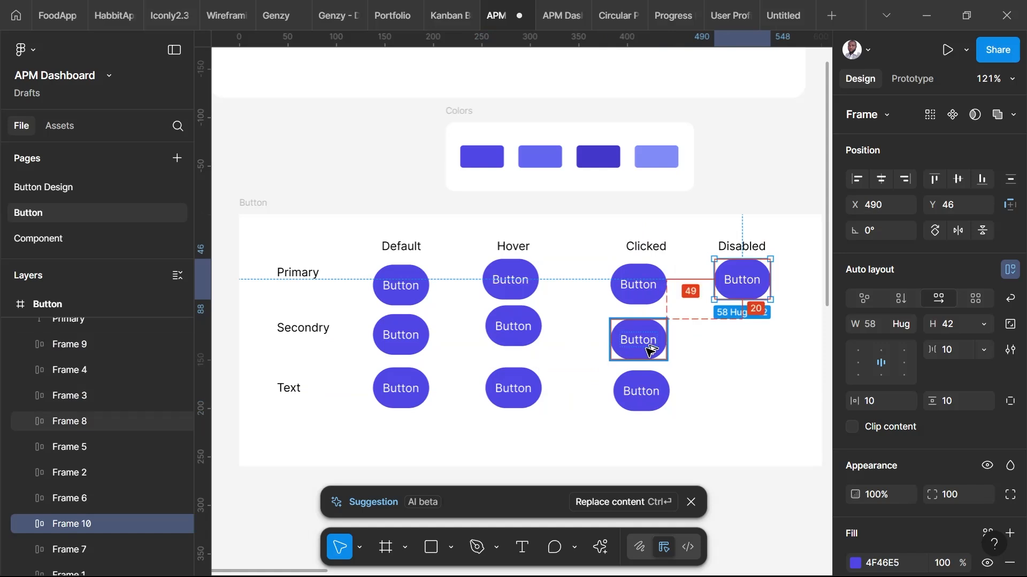
left_click_drag(650, 351, 758, 354, "alt")
left_click_drag(641, 393, 761, 405, "alt")
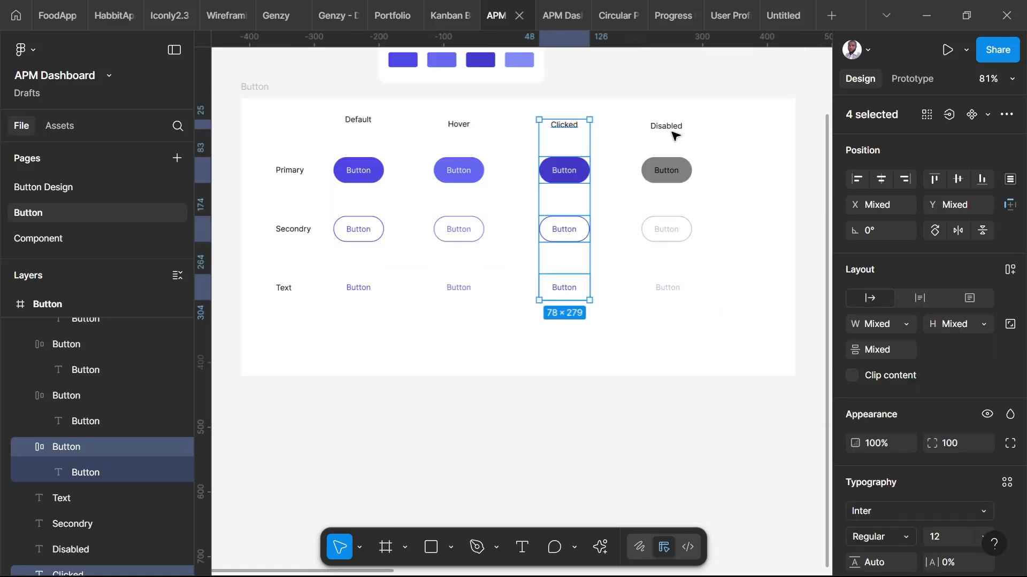
- Align the Disabled label and the three buttons below it on their horizontal centres
left_click(671, 131)
left_click(666, 171, "shift")
left_click(668, 229, "shift")
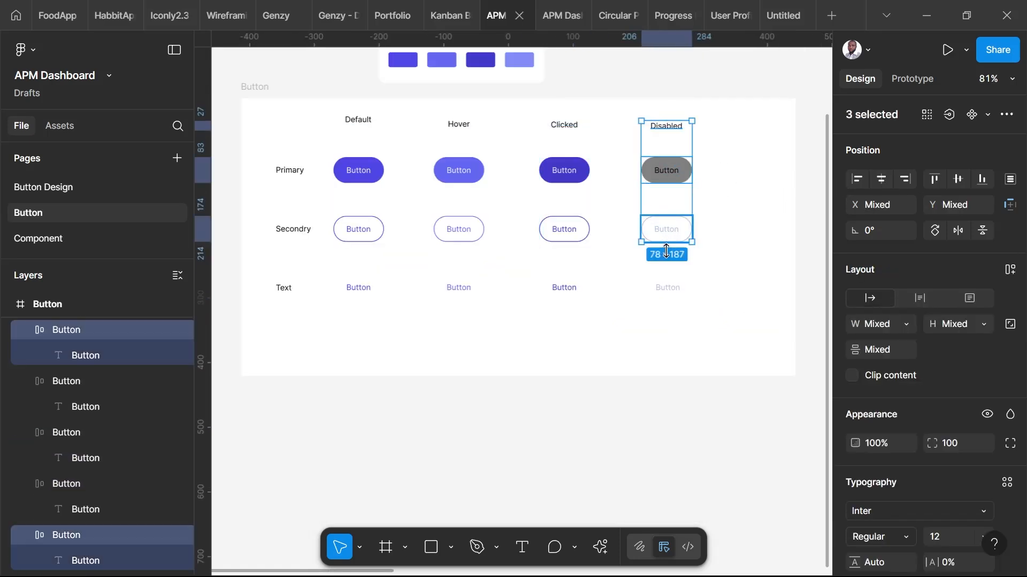
left_click(665, 295, "shift")
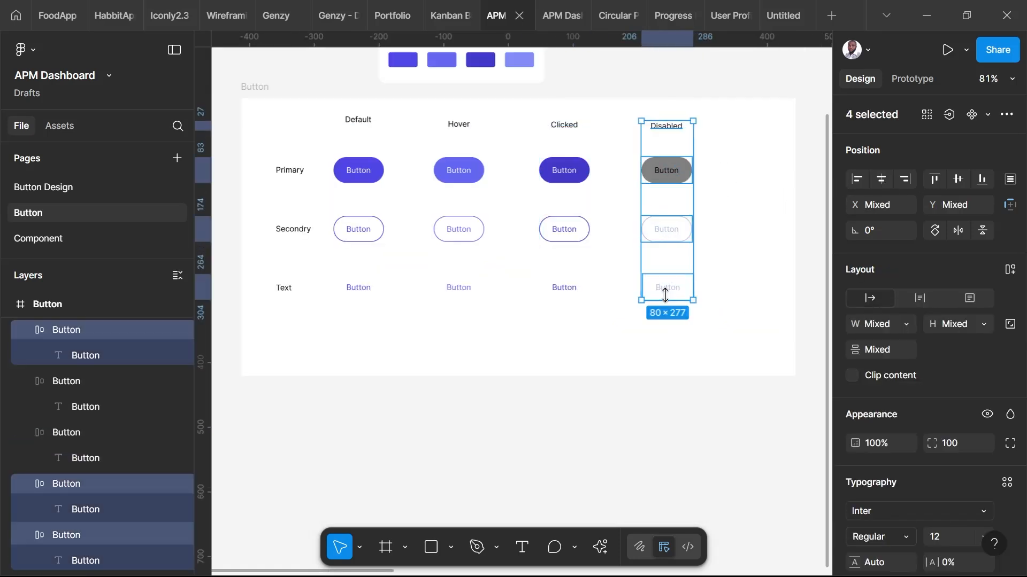
left_click(880, 180)
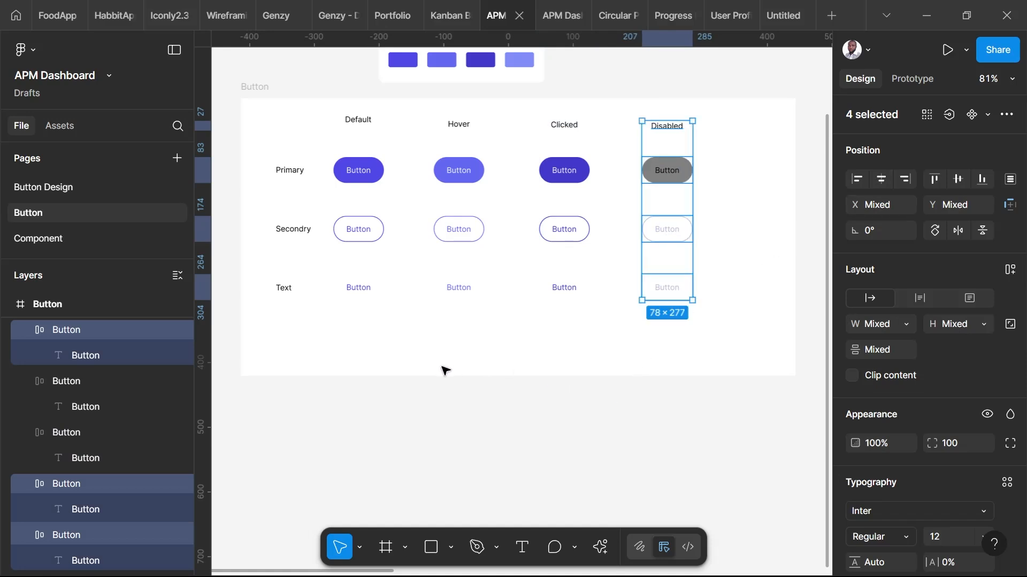
left_click(439, 429)
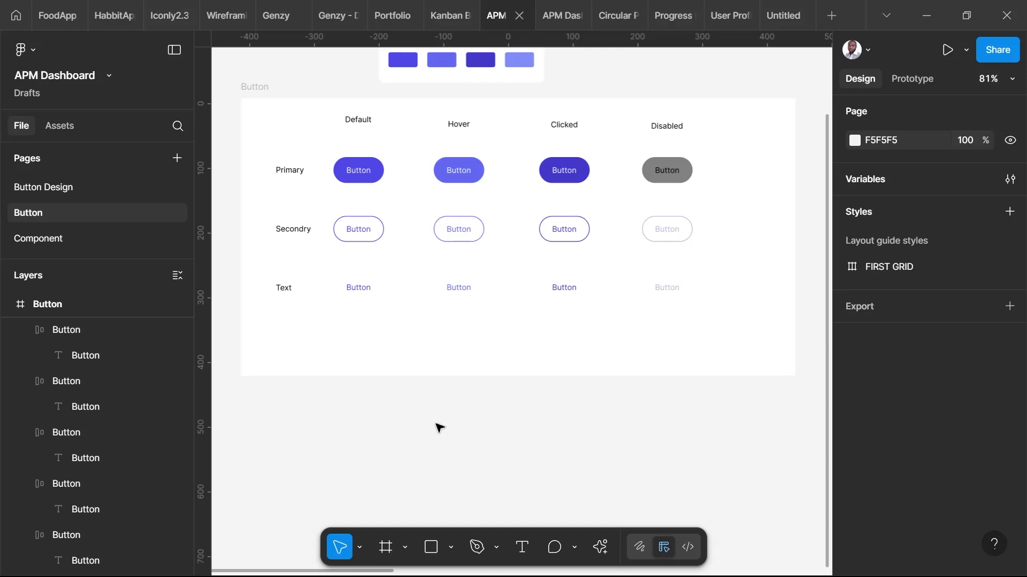
scroll(387, 415, "up", 3)
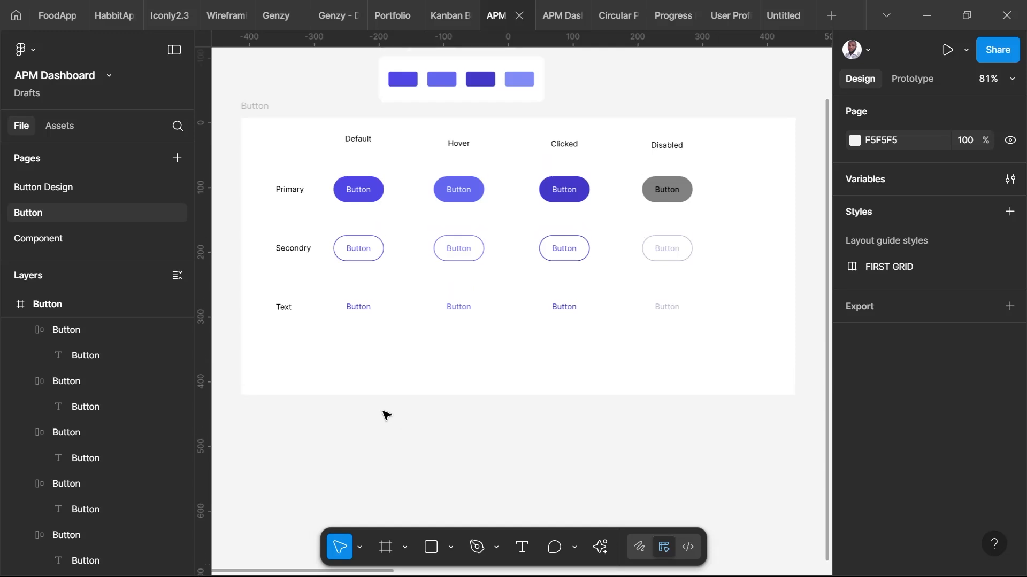
scroll(387, 414, "up", 2)
scroll(387, 415, "down", 1)
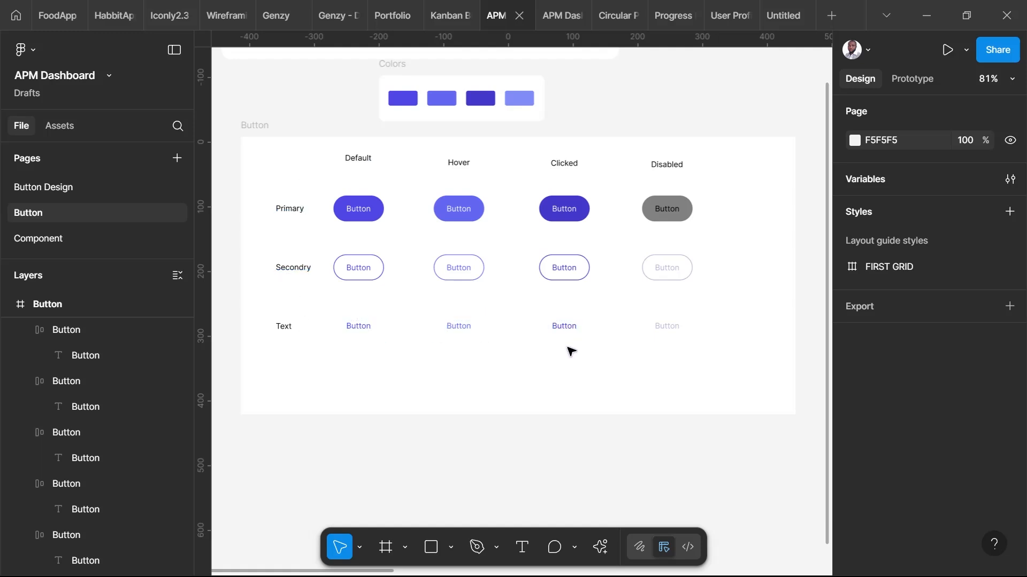
scroll(447, 326, "up", 2)
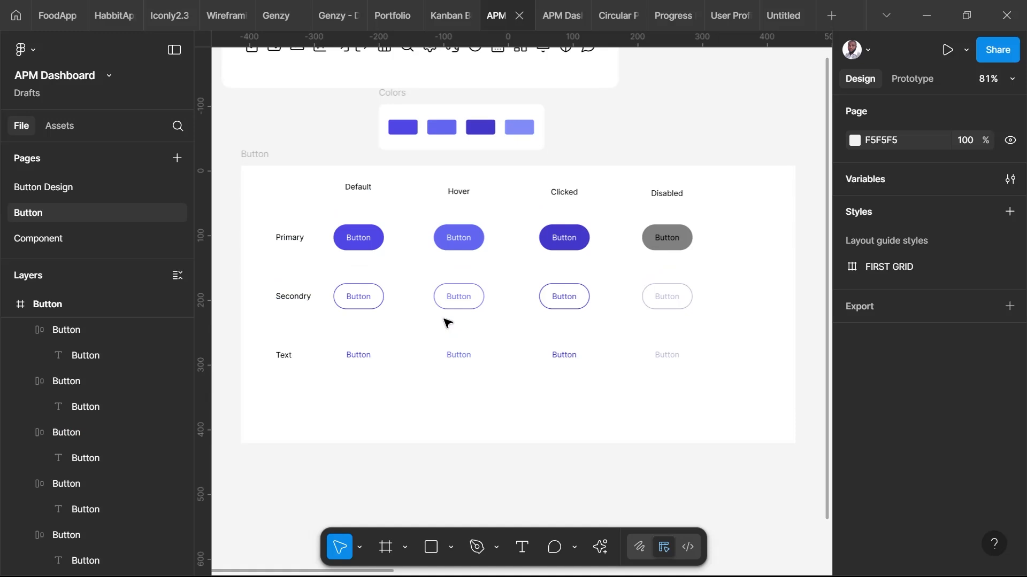
scroll(613, 136, "up", 1)
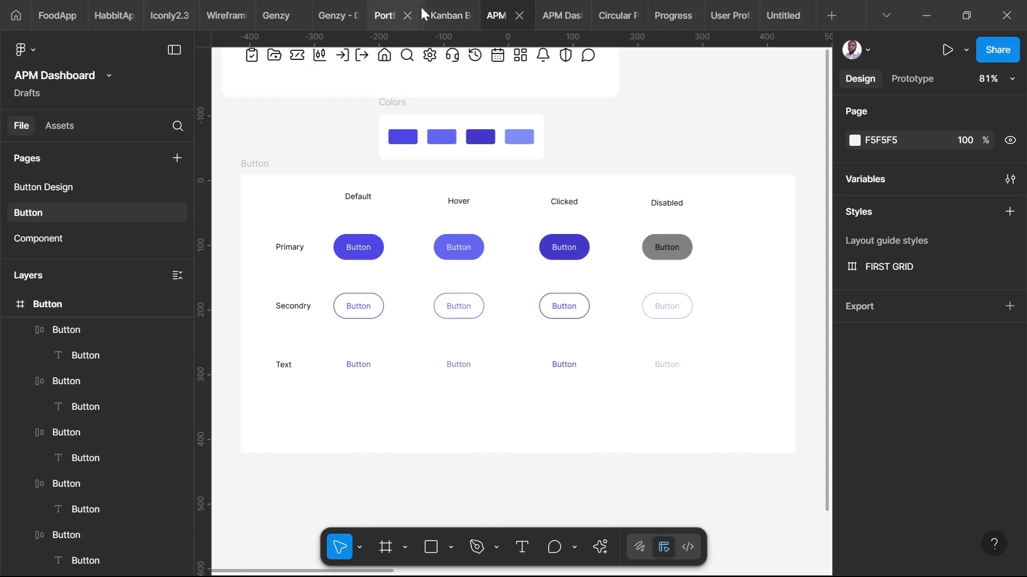
scroll(452, 168, "up", 4)
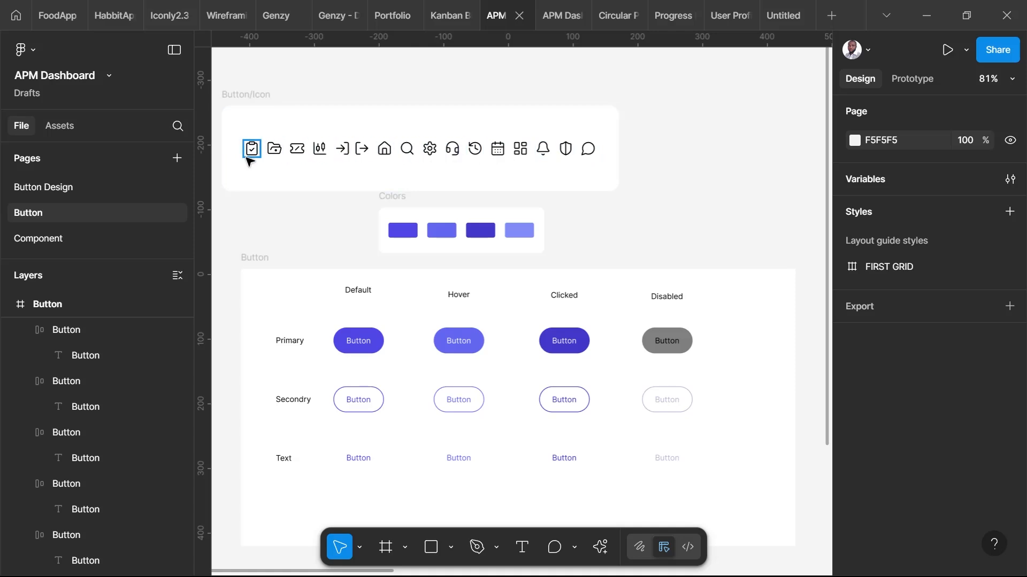
- Convert all sixteen icons in the Button/Icon frame into separate individual components using Create multiple components
left_click_drag(248, 160, 321, 152)
scroll(175, 339, "right", 1)
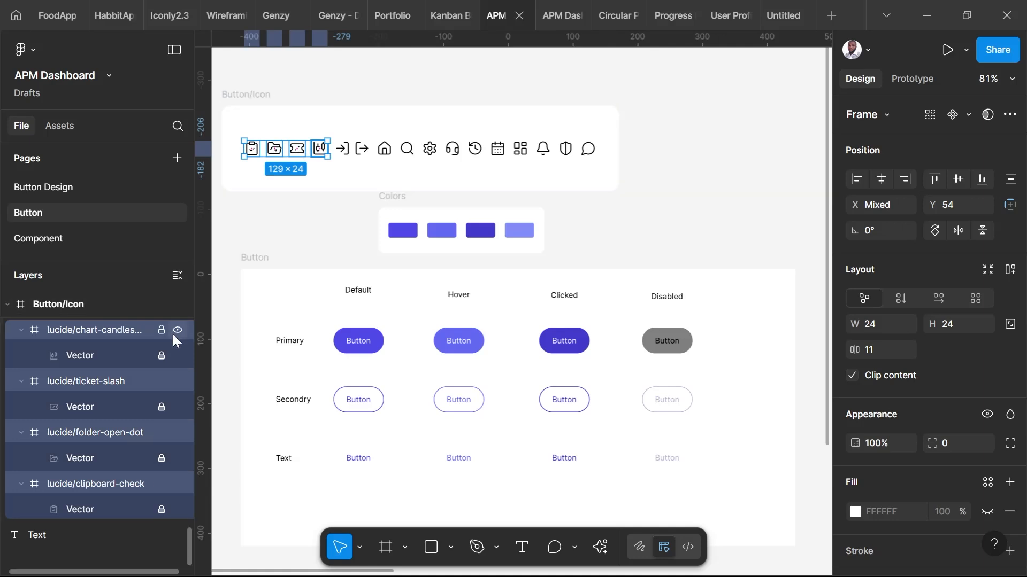
left_click(343, 150, "shift")
left_click(362, 151, "shift")
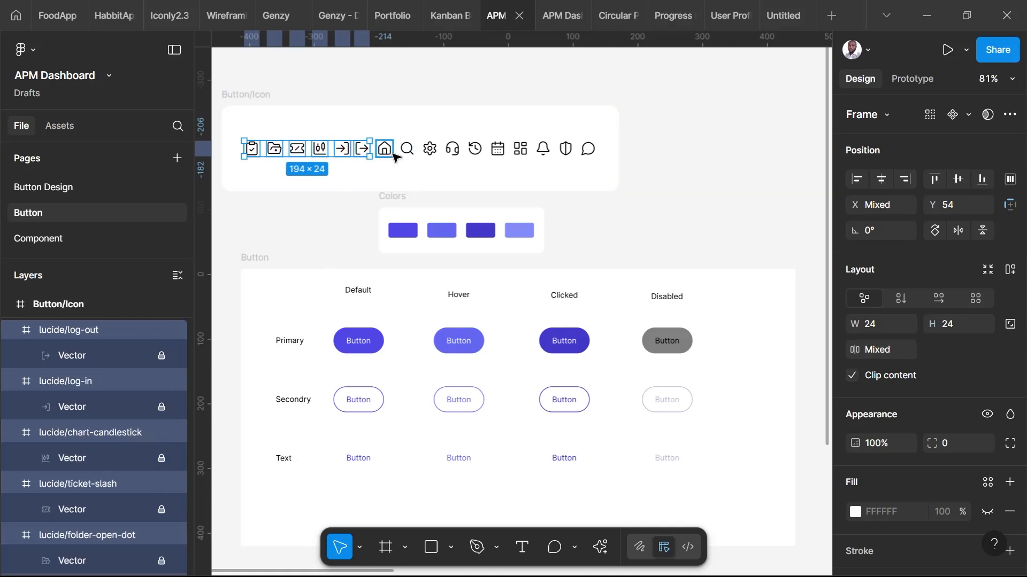
left_click(386, 152, "shift")
left_click(409, 154, "shift")
left_click(430, 151, "shift")
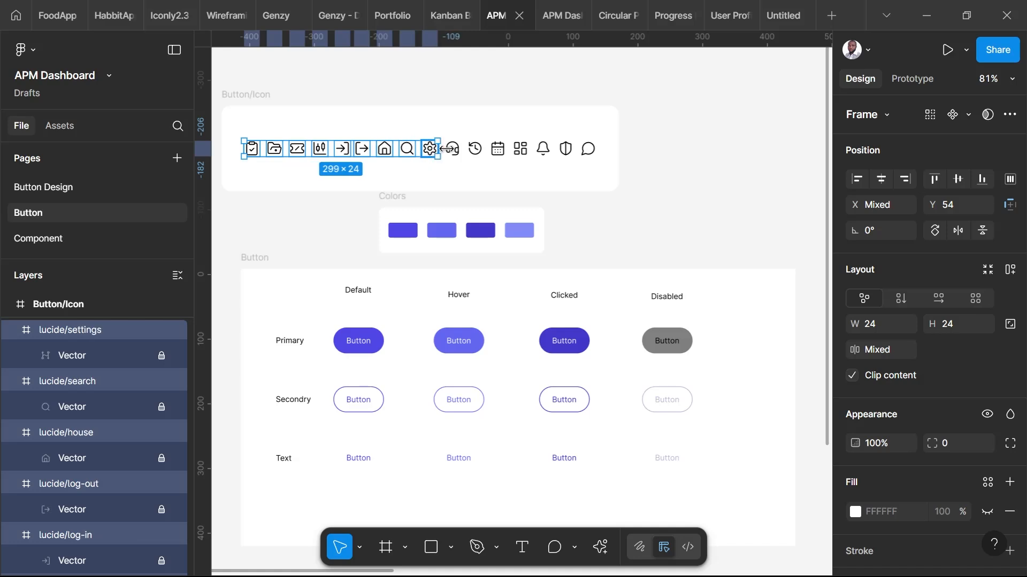
left_click(454, 151, "shift")
left_click(475, 150, "shift")
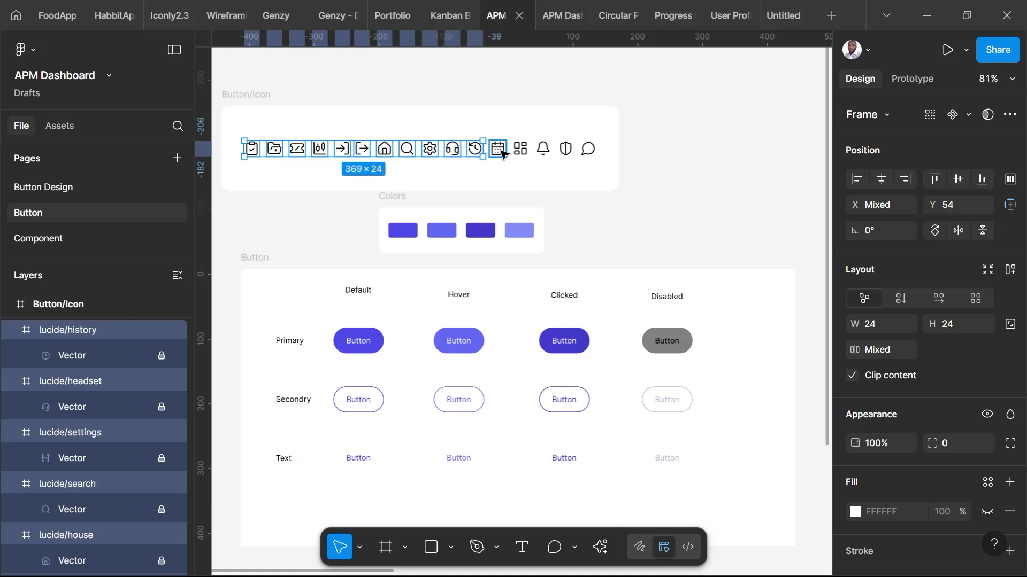
left_click(497, 150, "shift")
left_click(519, 151, "shift")
left_click(543, 152, "shift")
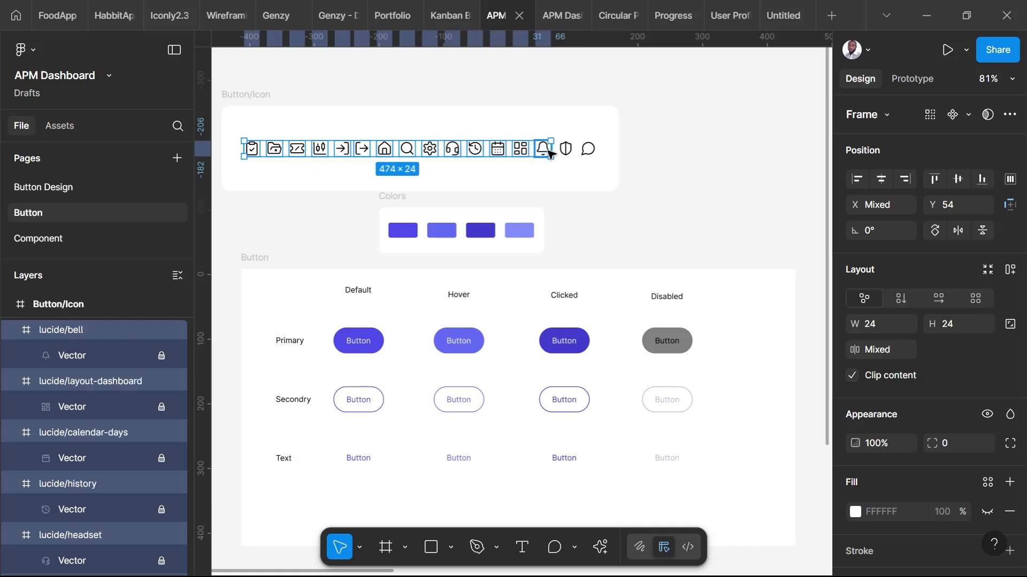
left_click(567, 152, "shift")
left_click(588, 150, "shift")
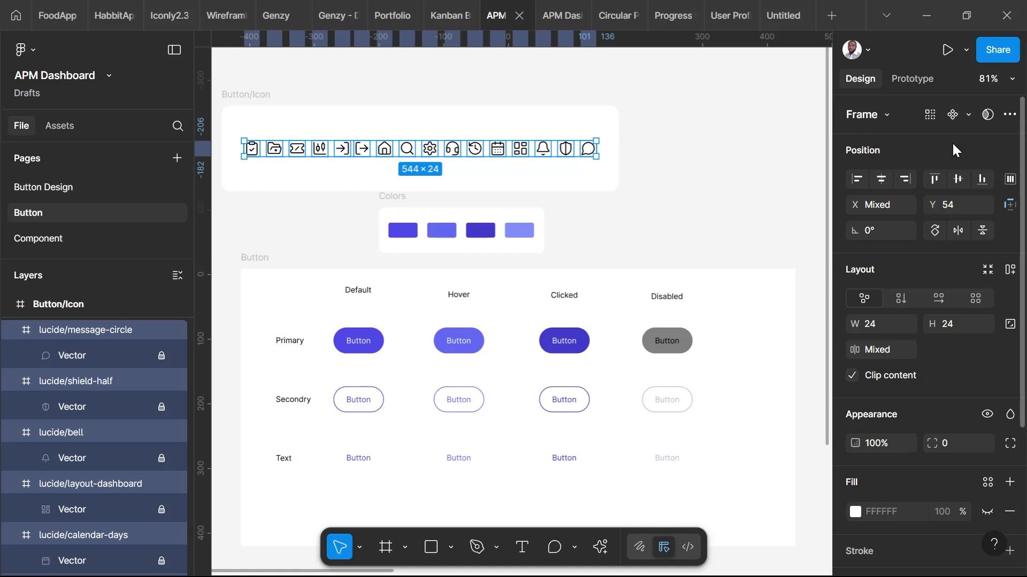
left_click(969, 114)
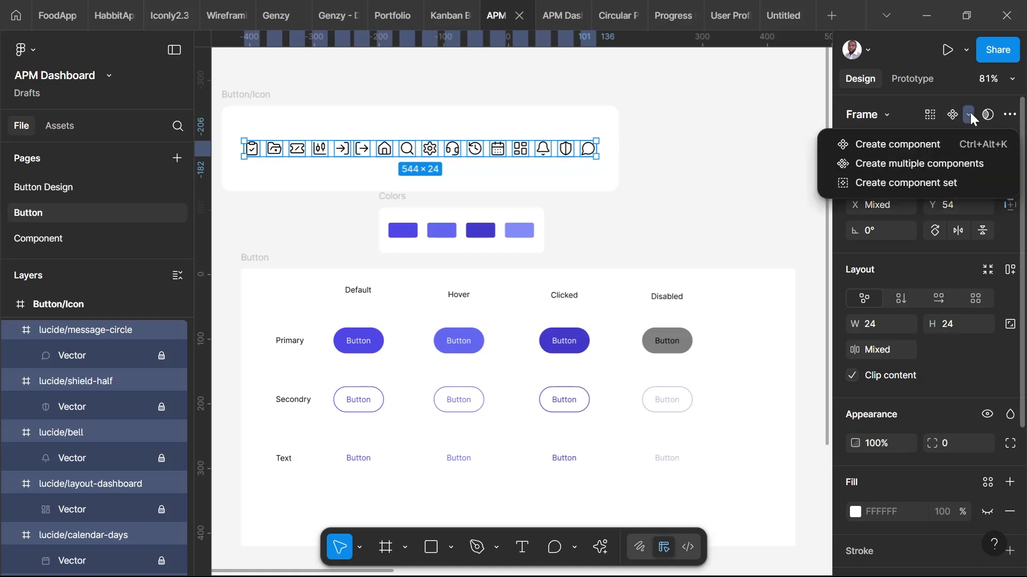
left_click(945, 163)
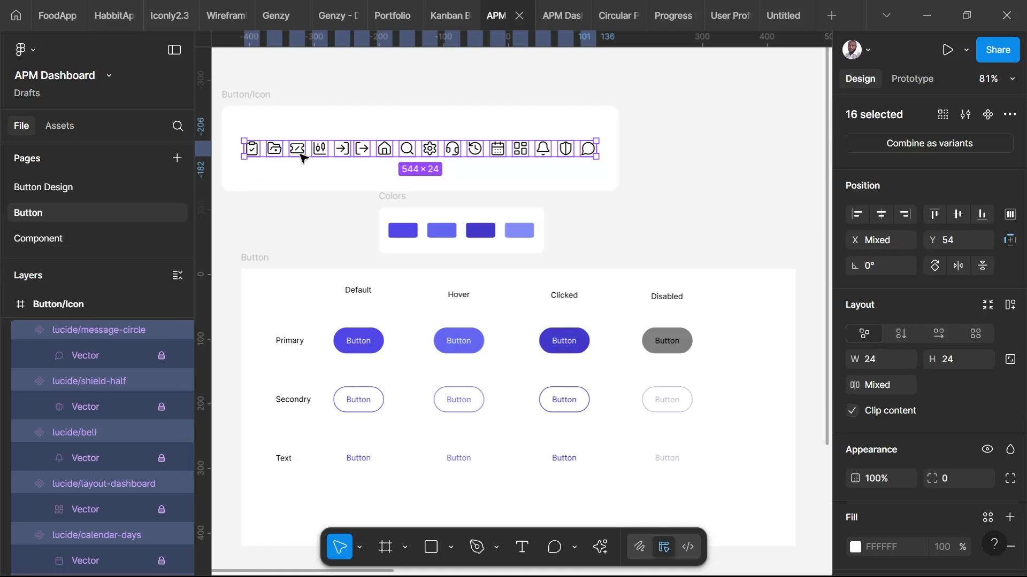
left_click(272, 222)
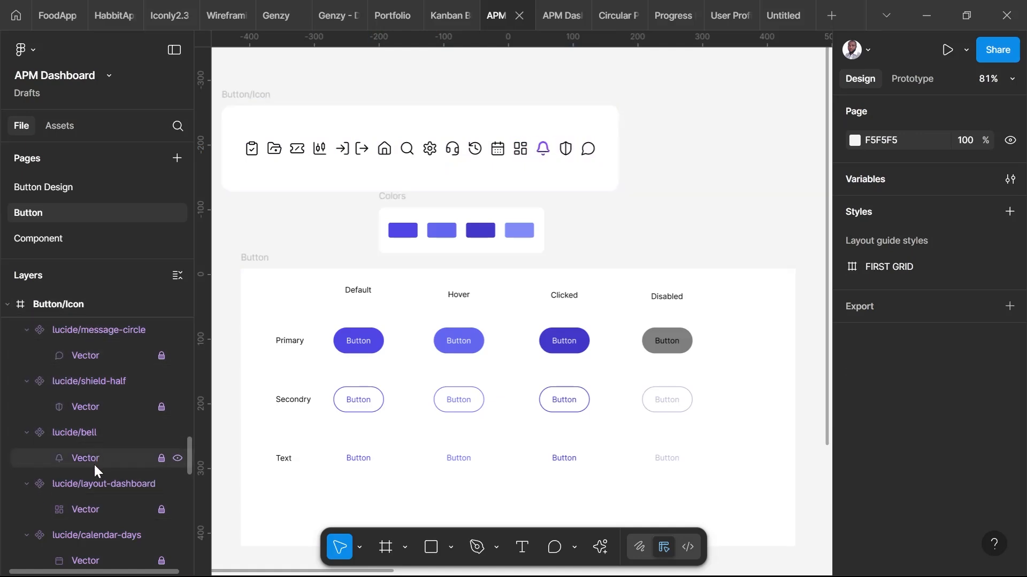
- Paste a copy of the house icon into all twelve buttons and place it before each button's label
left_click(386, 153)
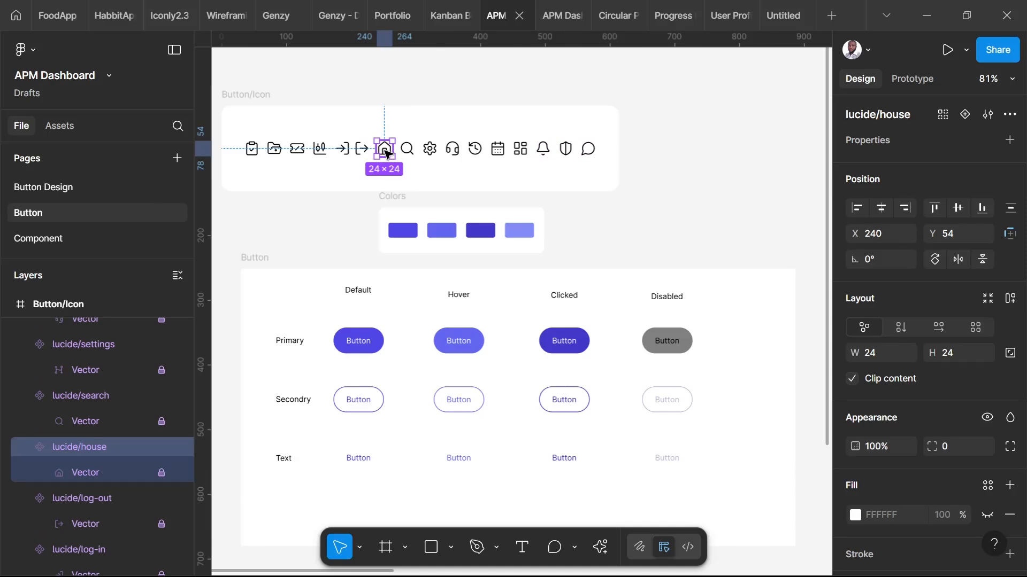
right_click(385, 153)
left_click(406, 101)
left_click(368, 350)
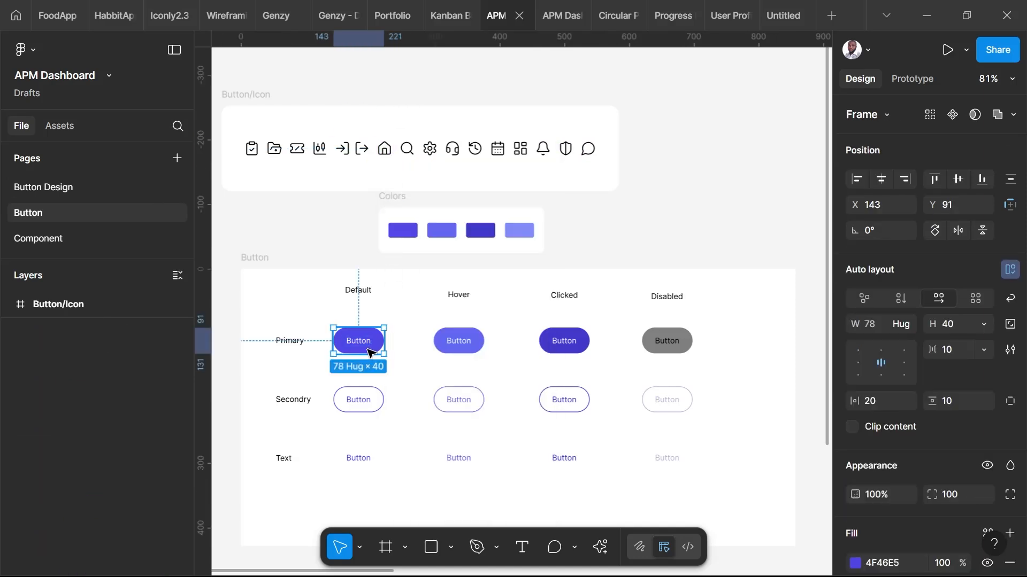
left_click(357, 404, "shift")
left_click(358, 458, "shift")
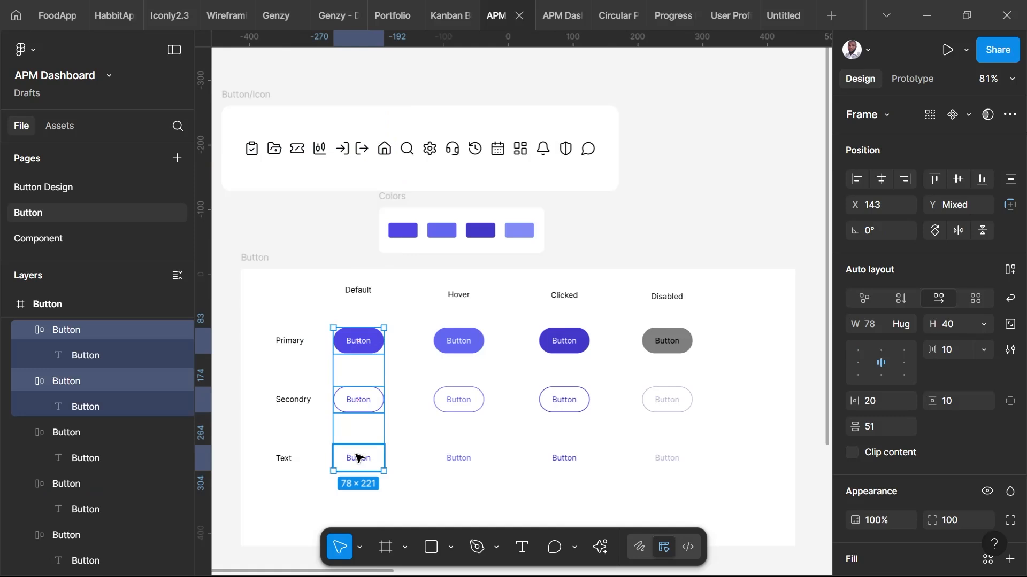
left_click(454, 347, "shift")
left_click(456, 402, "shift")
left_click(456, 459, "shift")
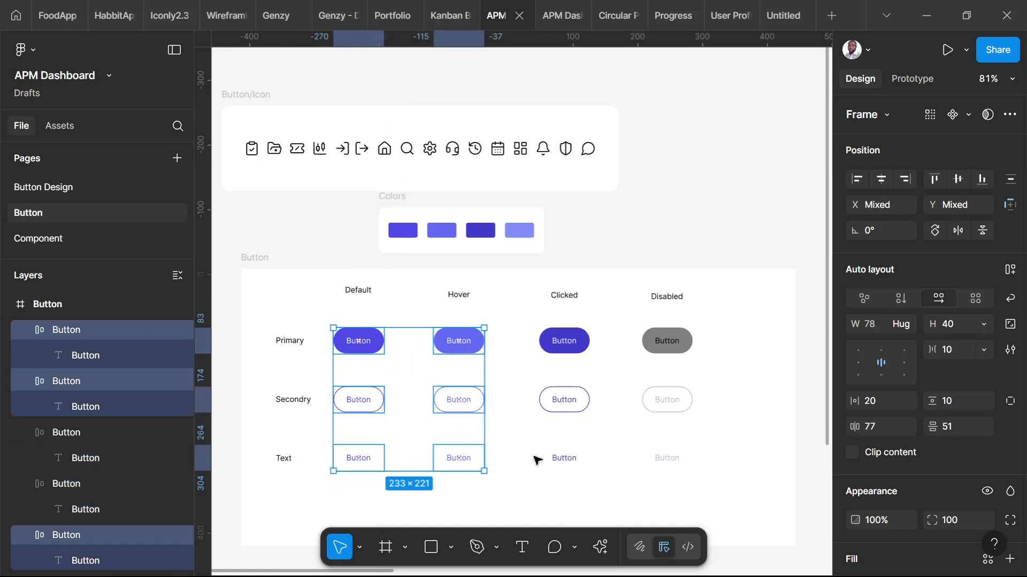
left_click(564, 458, "shift")
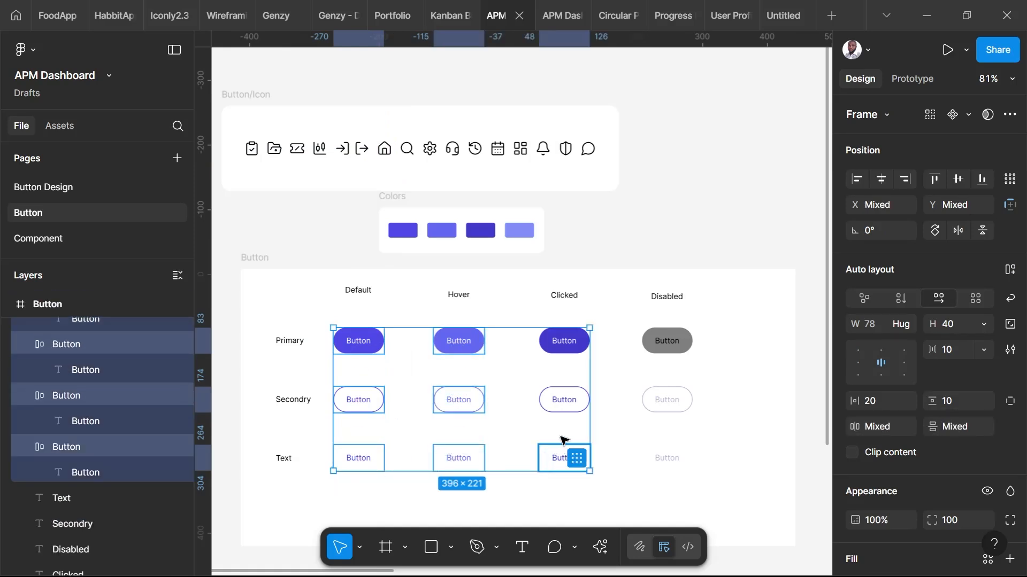
left_click(556, 410, "shift")
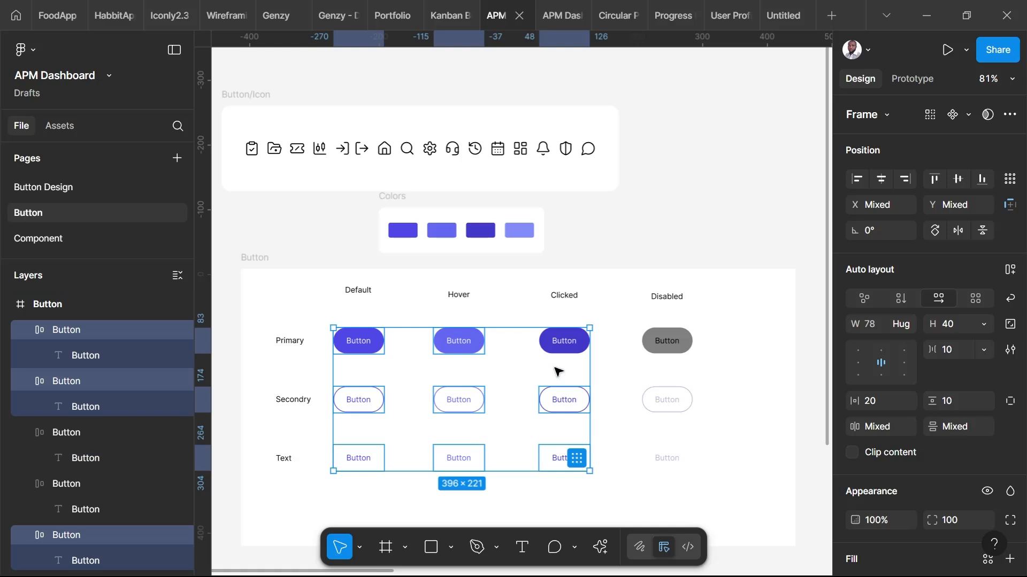
left_click(556, 340, "shift")
left_click(664, 340, "shift")
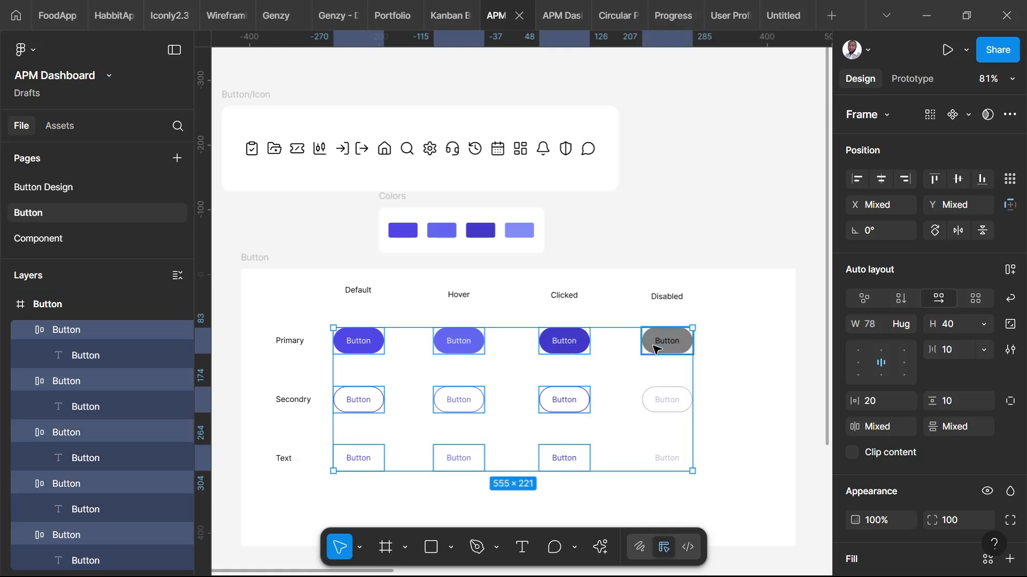
left_click(658, 461, "shift")
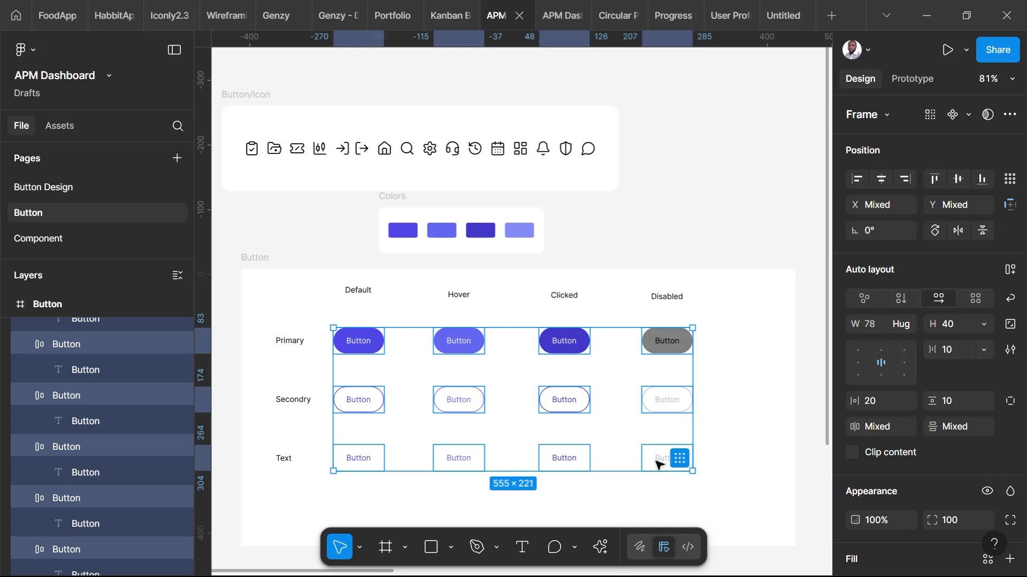
key("ctrl+v")
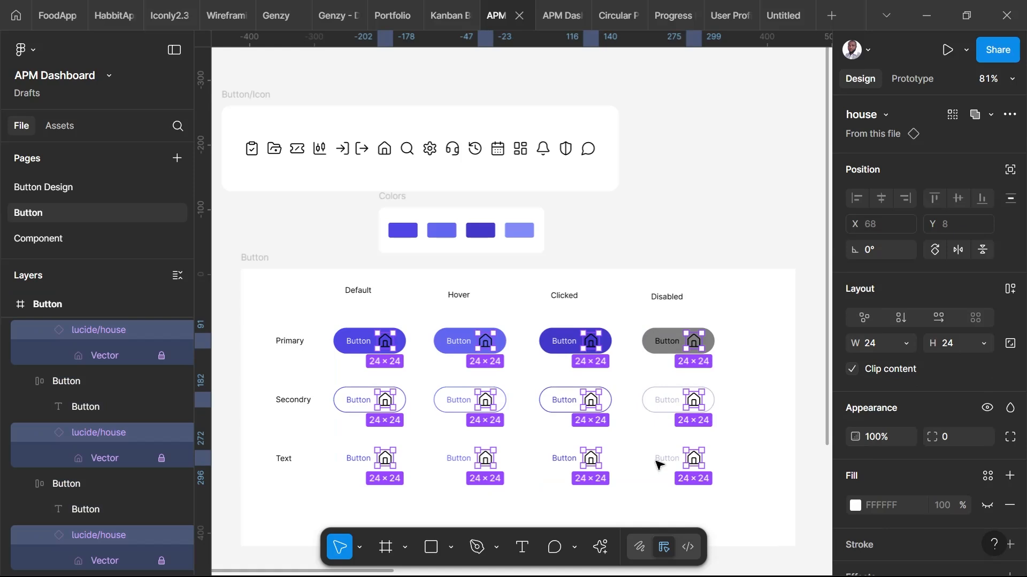
key("Left")
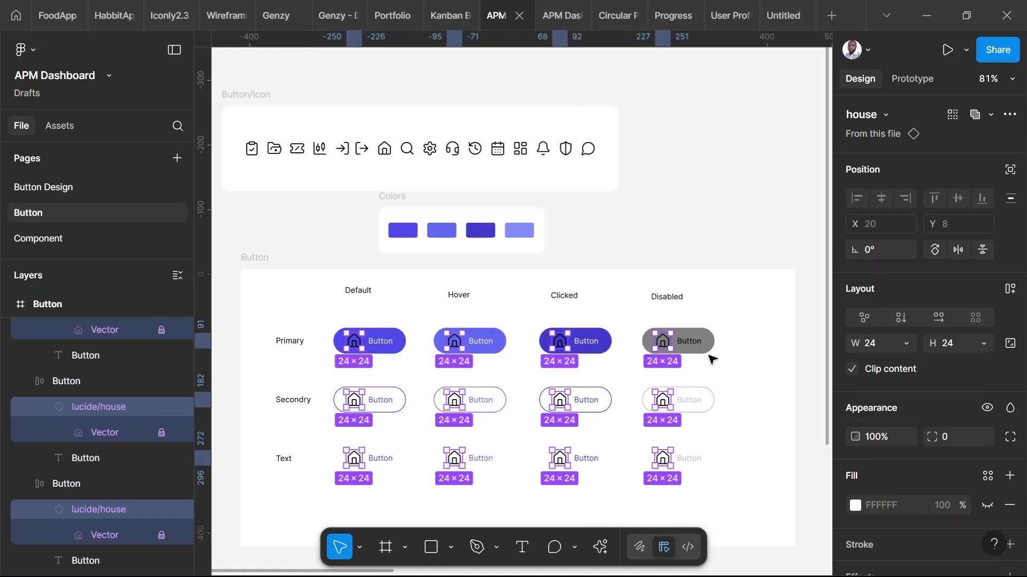
left_click(754, 326)
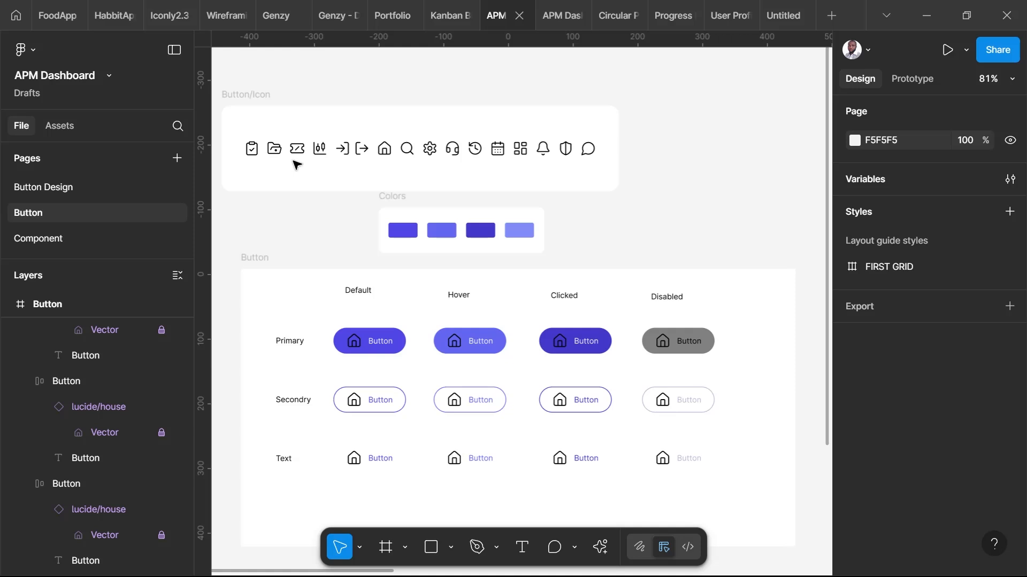
- Paste a copy of the settings icon after the label in all twelve buttons
left_click(430, 150)
right_click(429, 153)
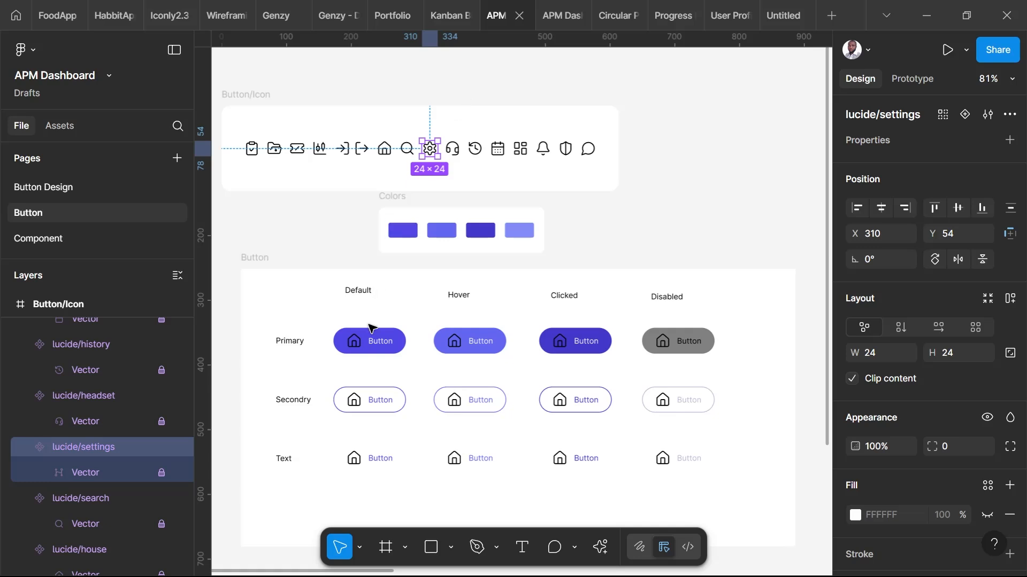
left_click(374, 346)
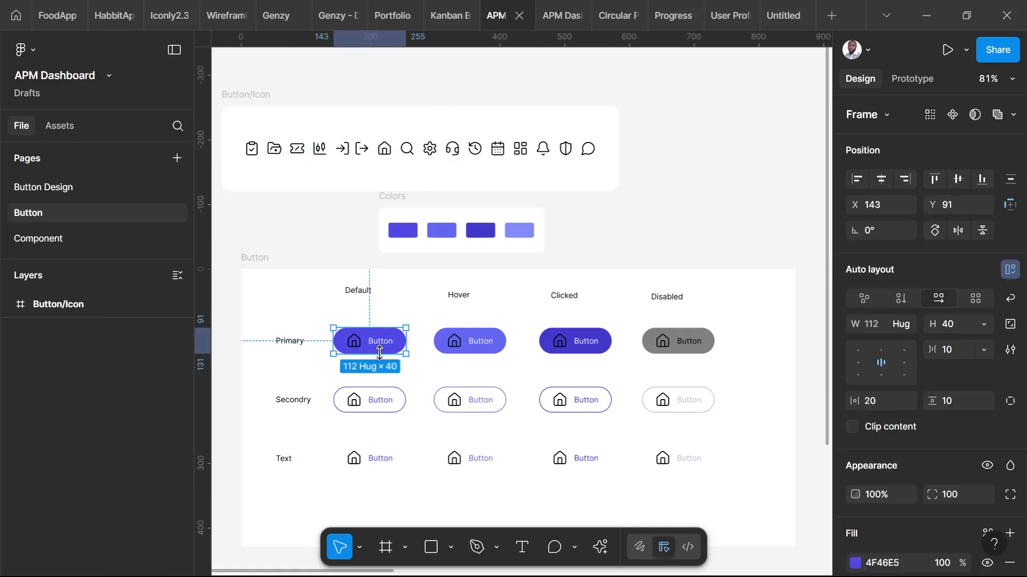
left_click(383, 405, "shift")
left_click(390, 463, "shift")
left_click(478, 466, "shift")
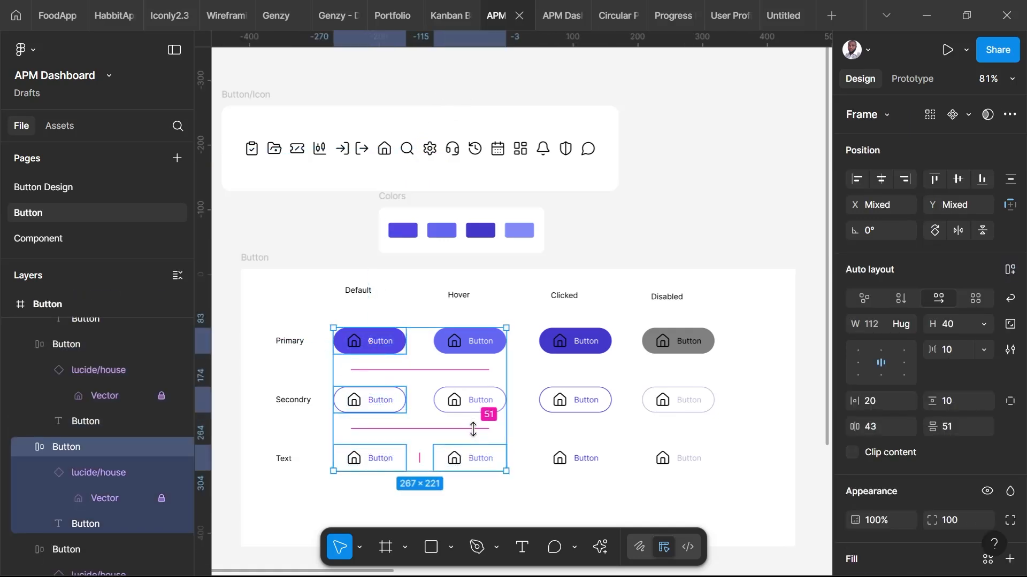
left_click(477, 407, "shift")
left_click(474, 352, "shift")
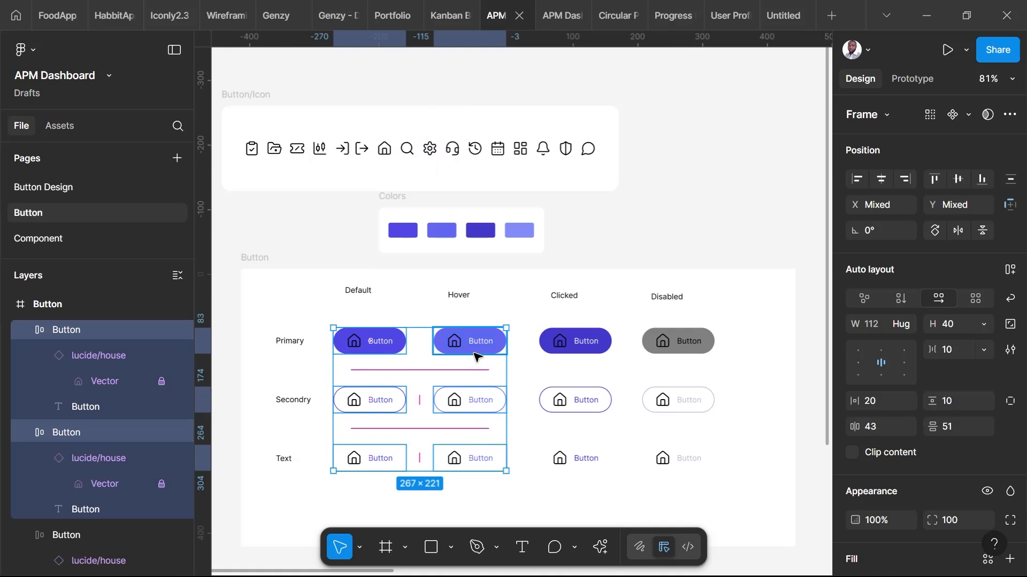
left_click(575, 344, "shift")
left_click(578, 407, "shift")
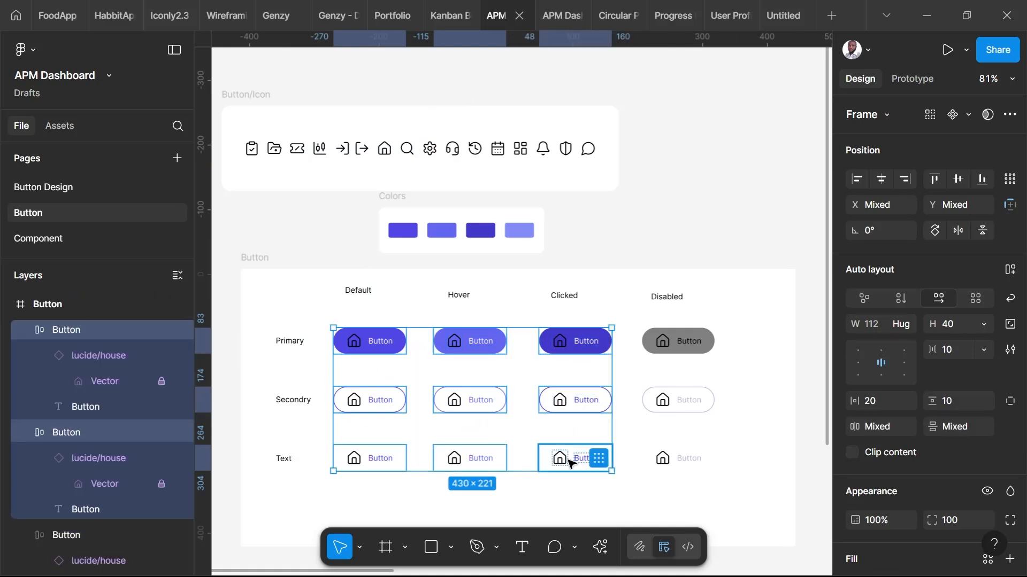
left_click(569, 459, "shift")
left_click(650, 467, "shift")
left_click(658, 402, "shift")
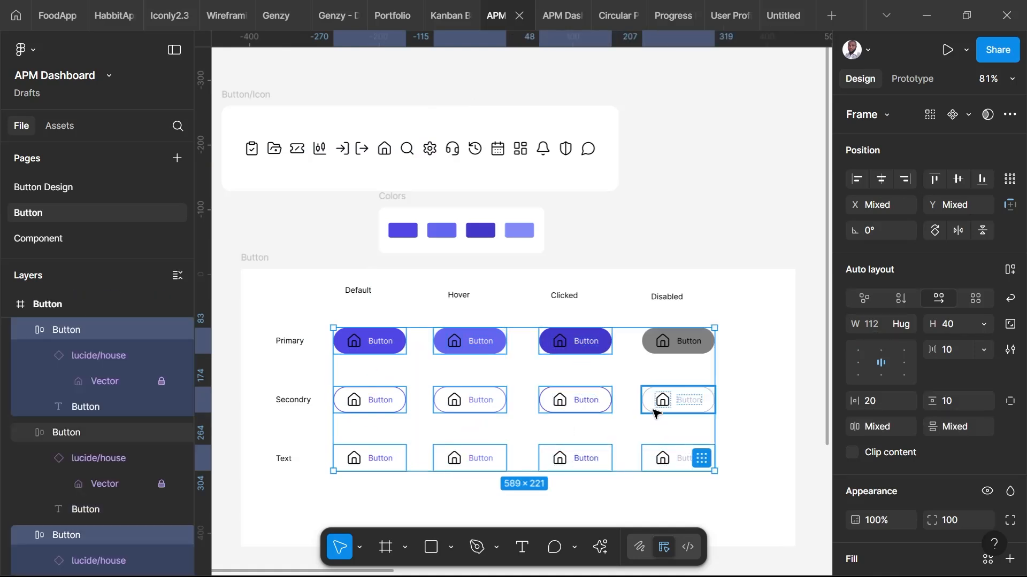
left_click(657, 348, "shift")
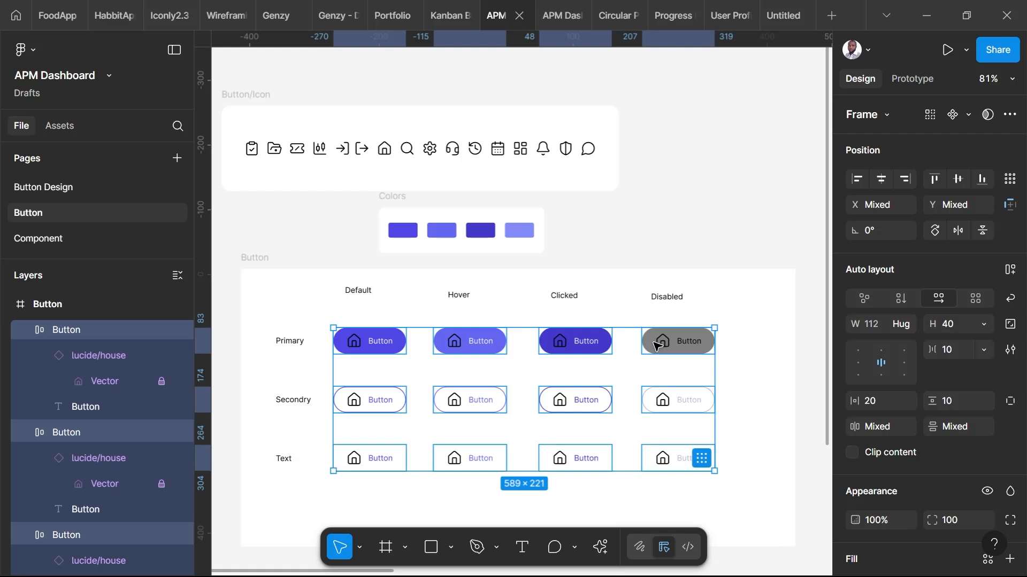
key("ctrl+v")
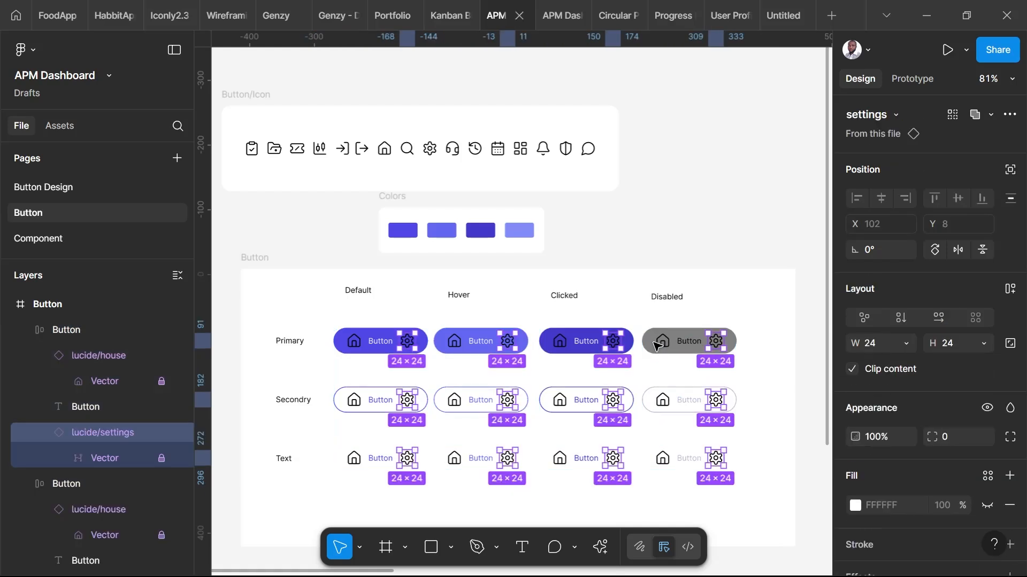
left_click(749, 252)
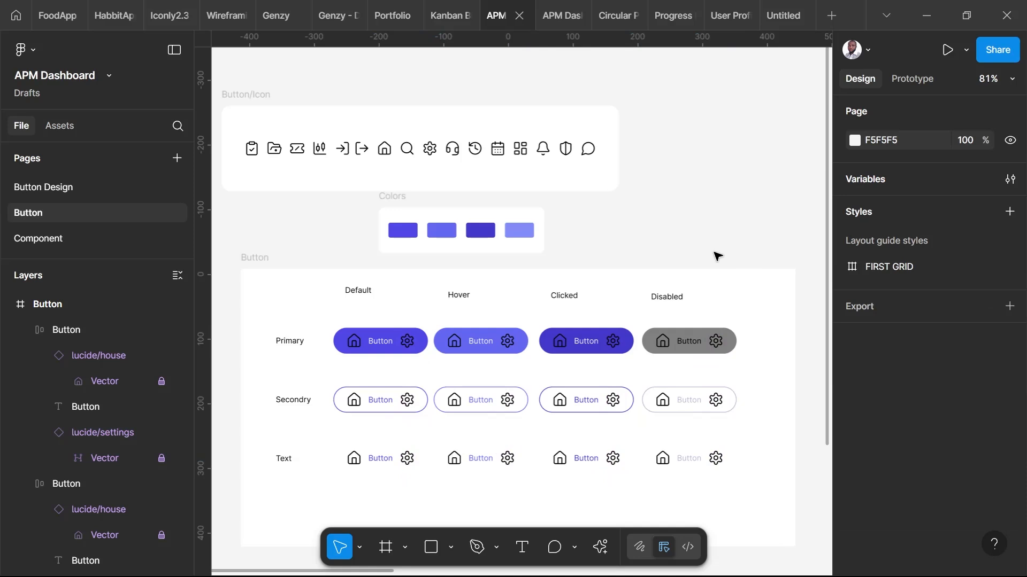
left_click(456, 294)
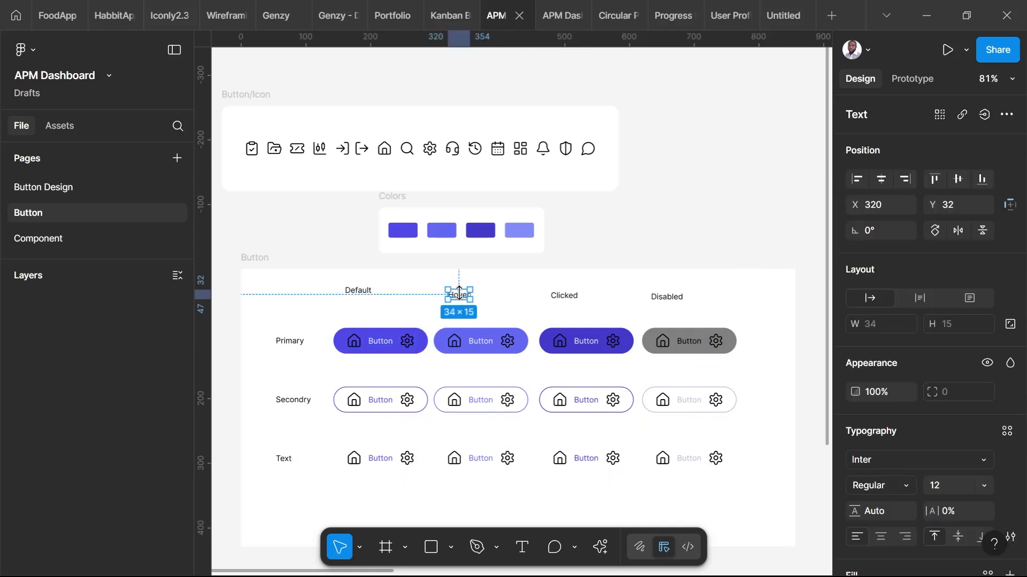
left_click(719, 246)
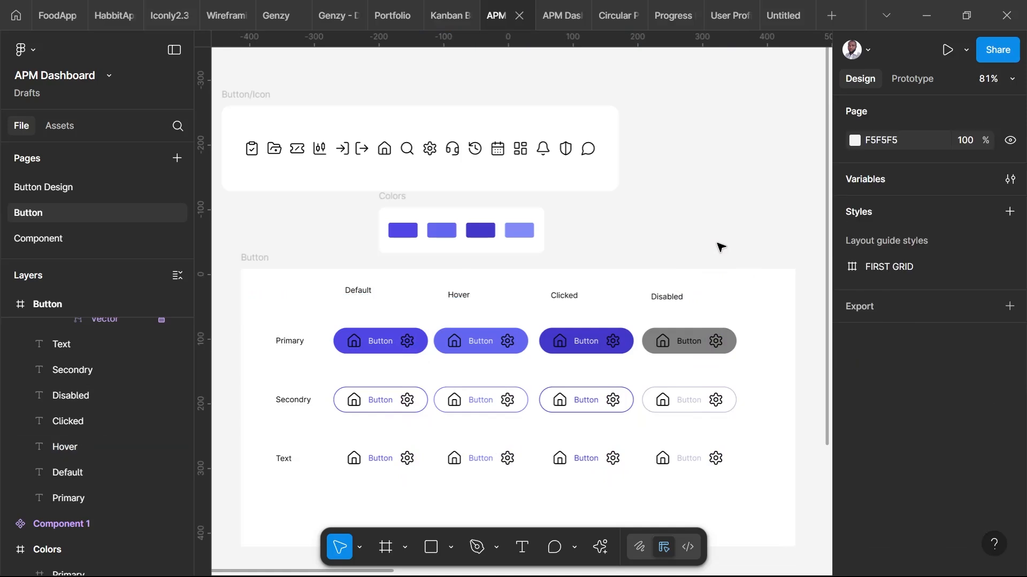
scroll(614, 405, "down", 1)
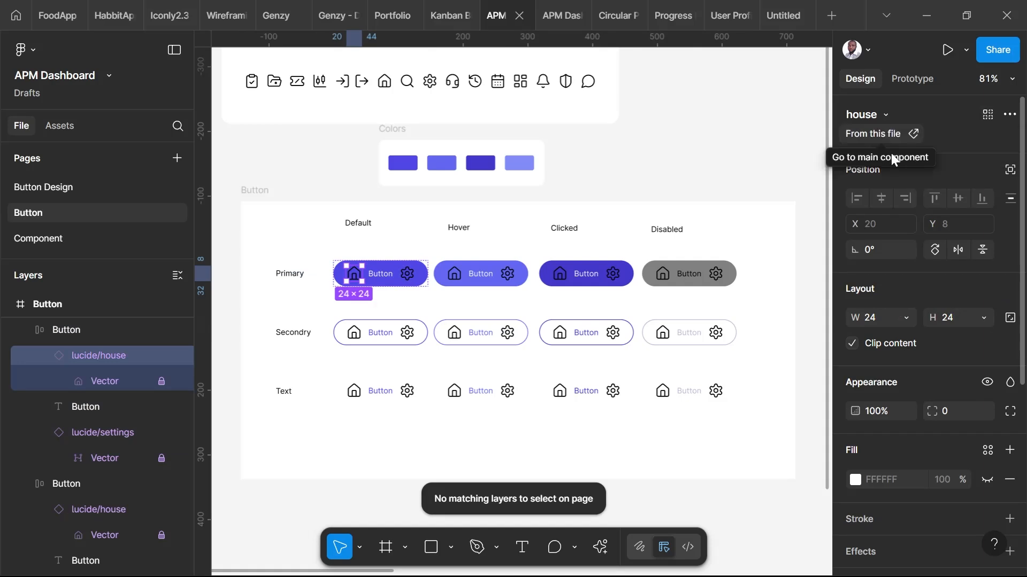
left_click(765, 170)
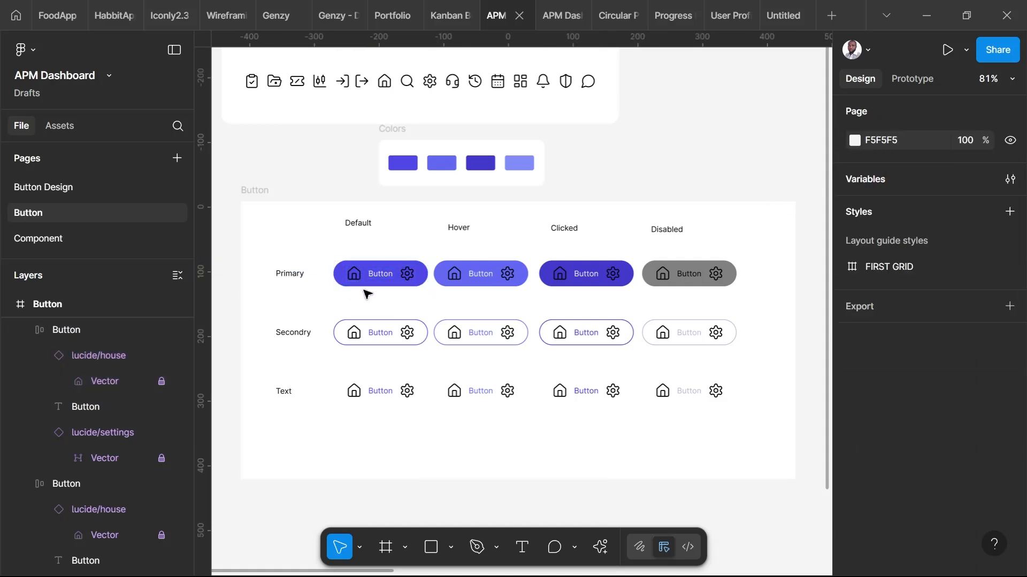
- Combine all twelve Primary, Secondry and Text buttons into one component set
left_click(380, 285)
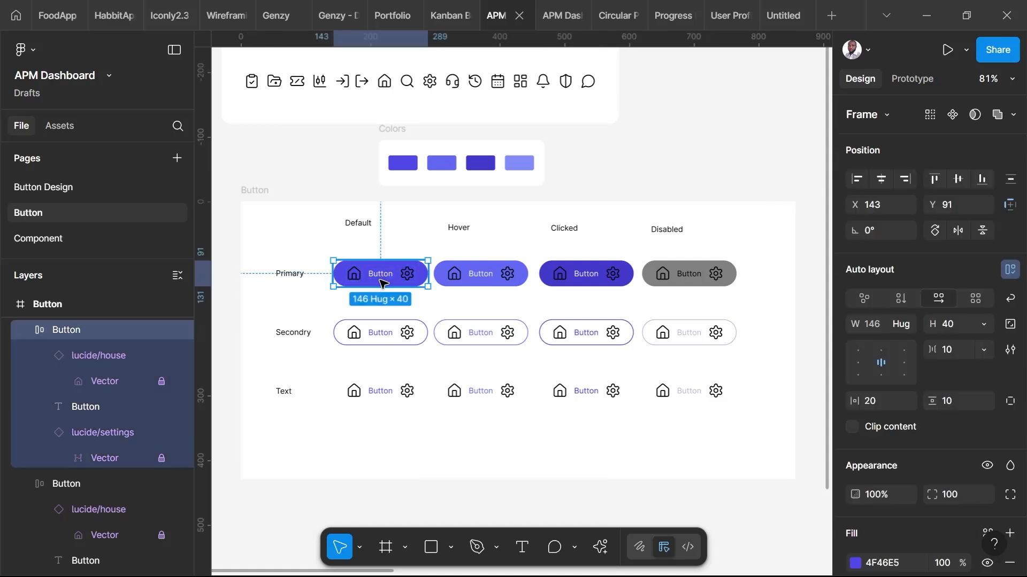
left_click(380, 333, "shift")
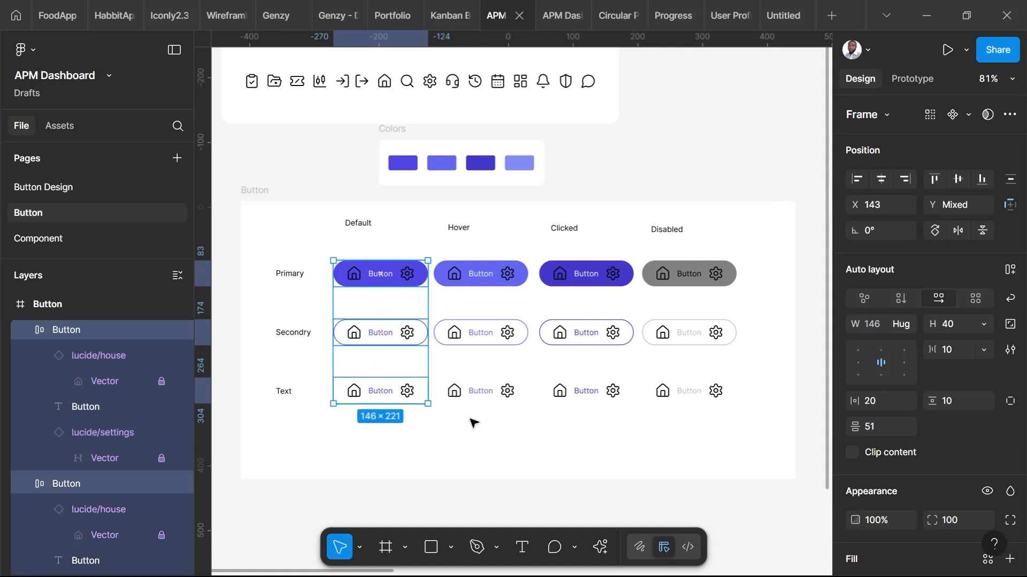
left_click(497, 399, "shift")
left_click(562, 398, "shift")
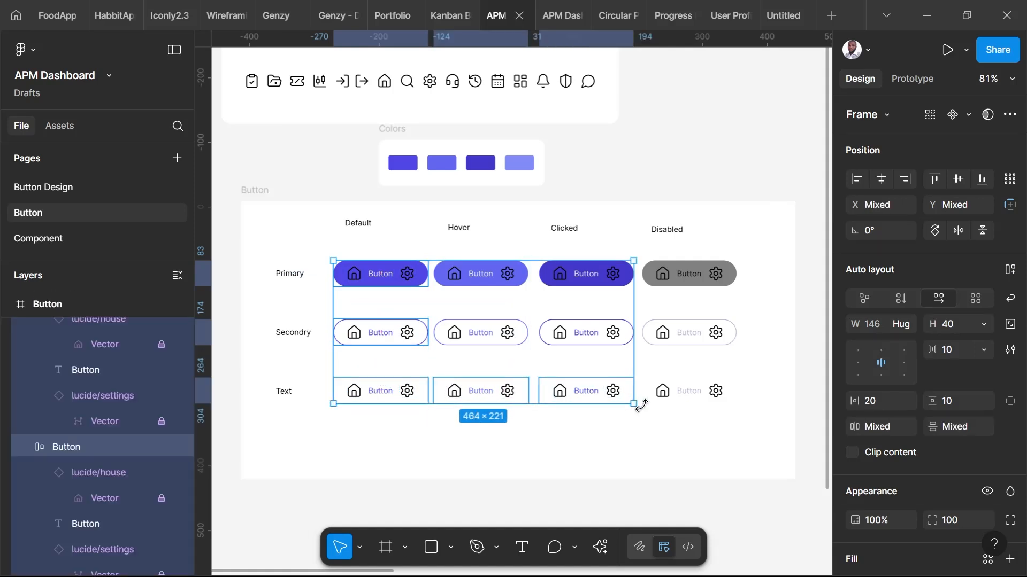
left_click(659, 392, "shift")
left_click(671, 332, "shift")
left_click(678, 283, "shift")
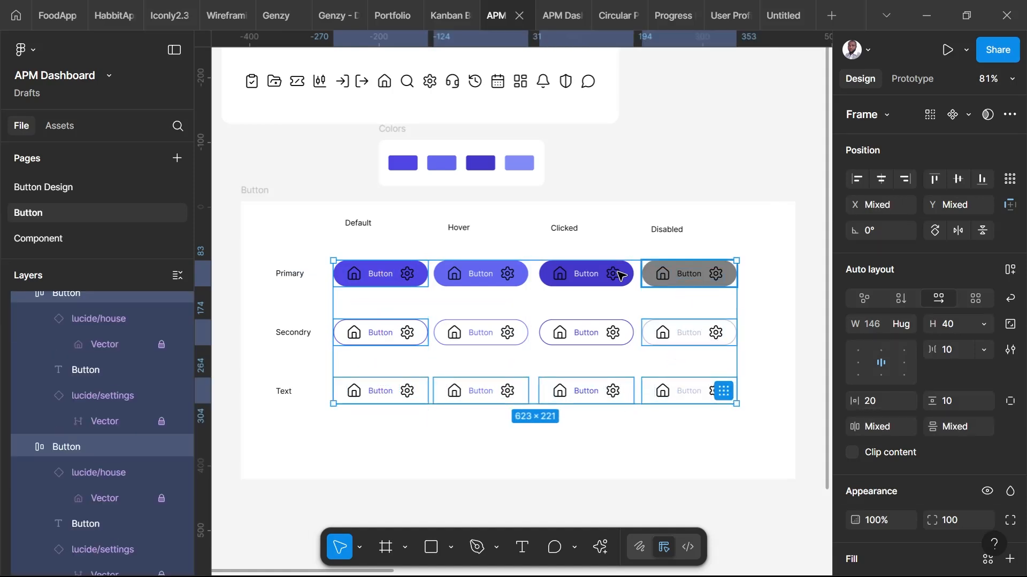
left_click(606, 273, "shift")
left_click(585, 330, "shift")
left_click(482, 338, "shift")
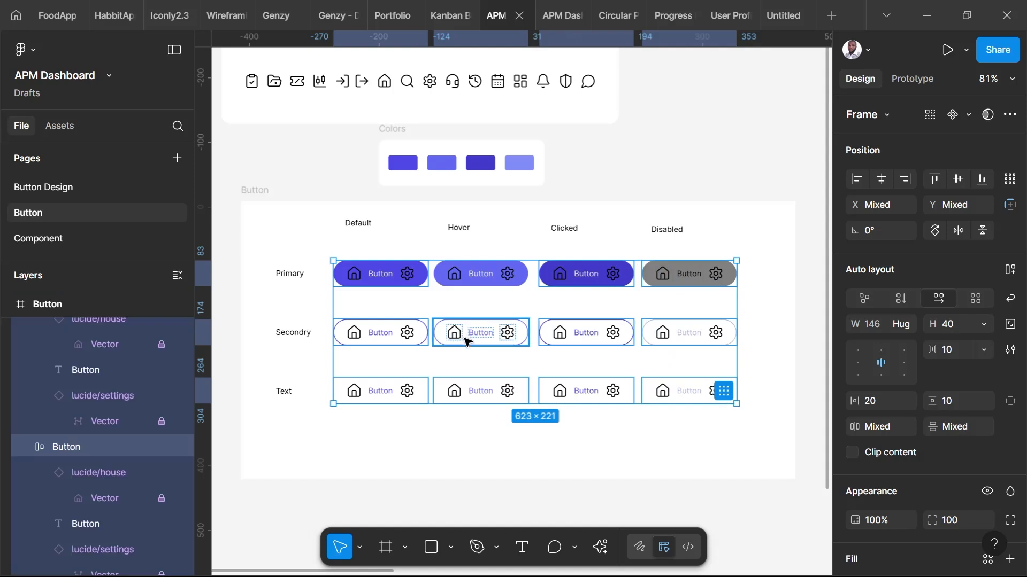
left_click(467, 283, "shift")
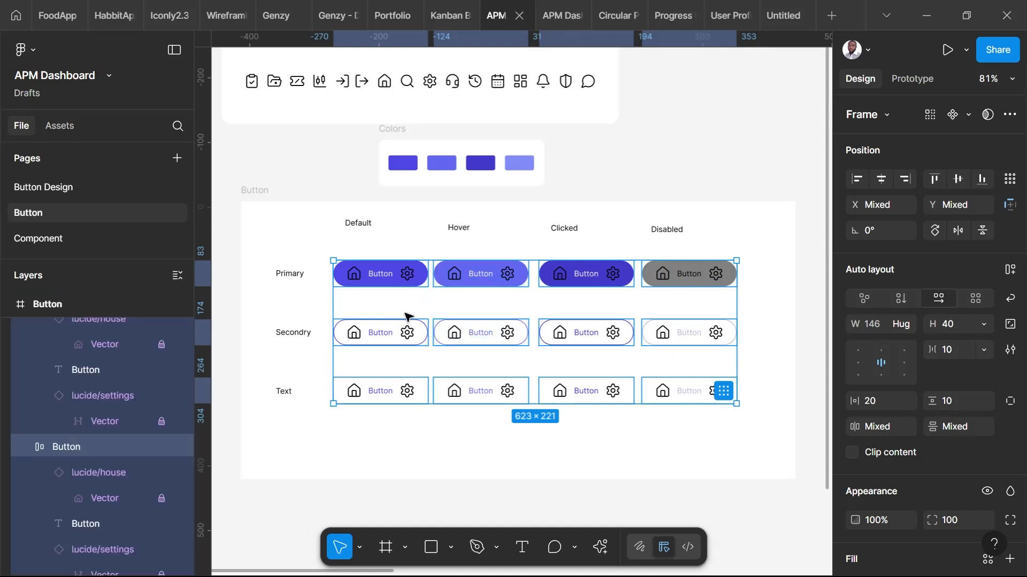
left_click(970, 114)
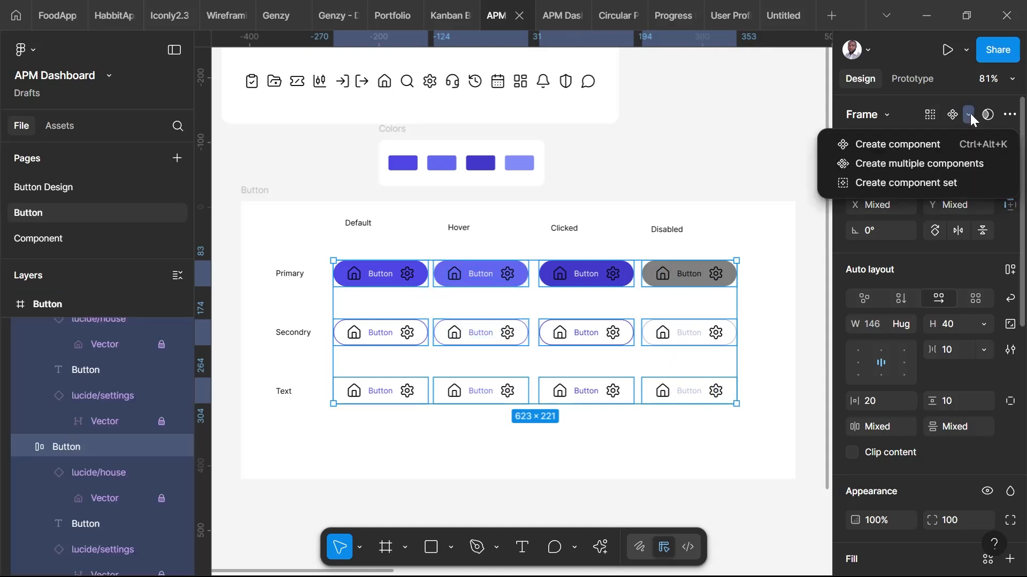
left_click(923, 183)
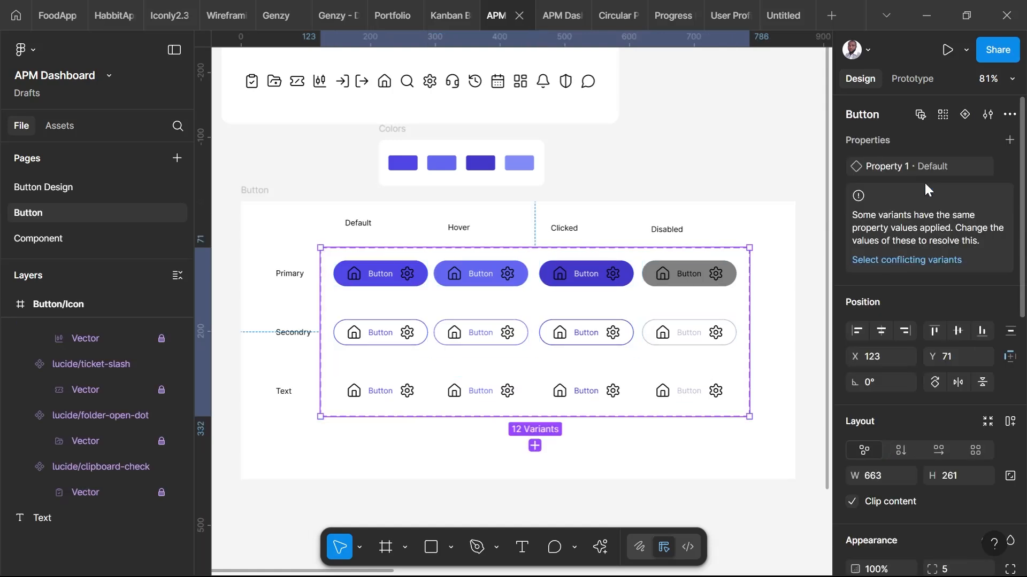
left_click(673, 451)
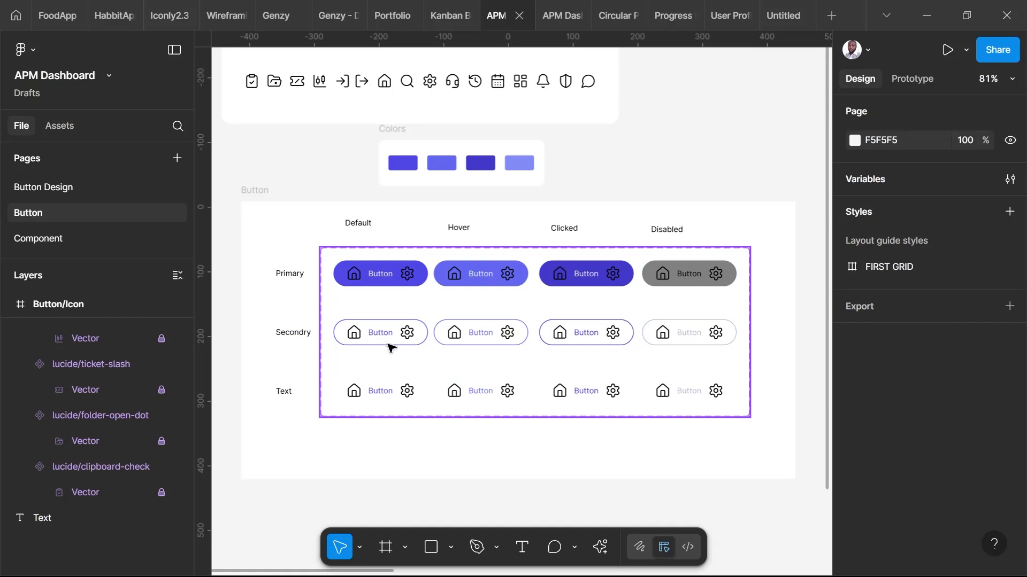
- Place a copy of the Primary Default button as an instance on the canvas below the Button frame
scroll(433, 359, "down", 2)
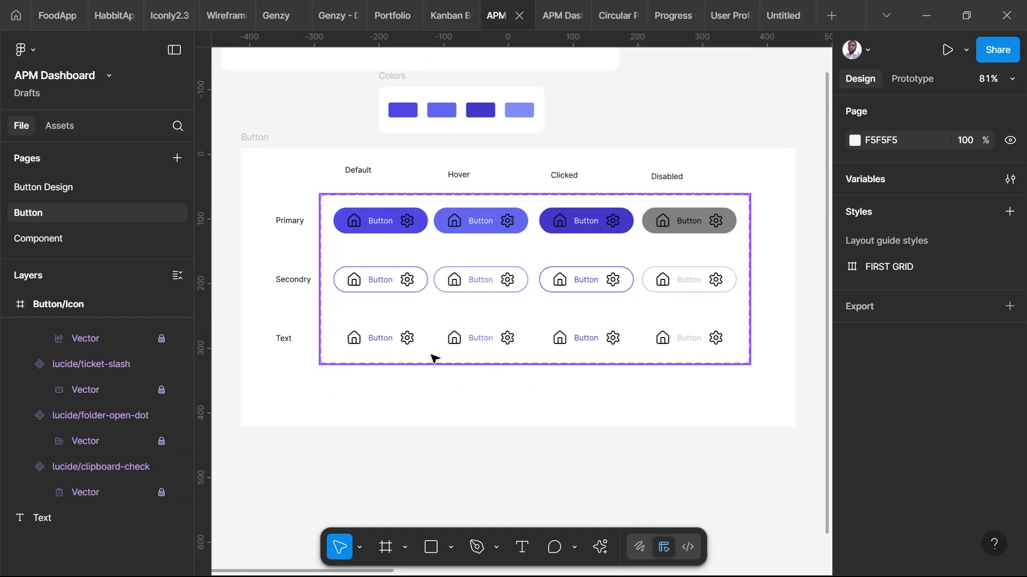
scroll(432, 356, "down", 1)
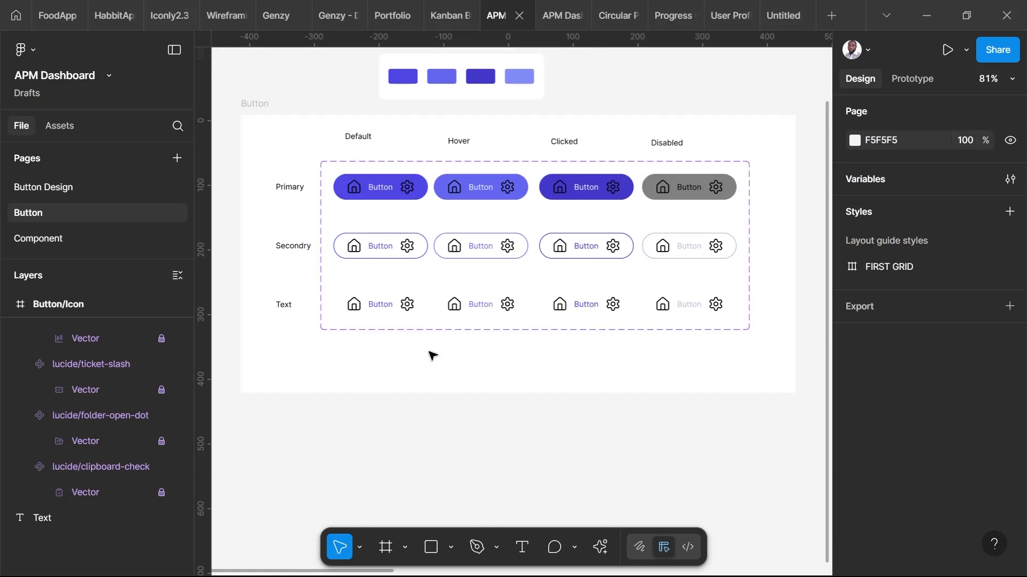
left_click(379, 193)
left_click(378, 194)
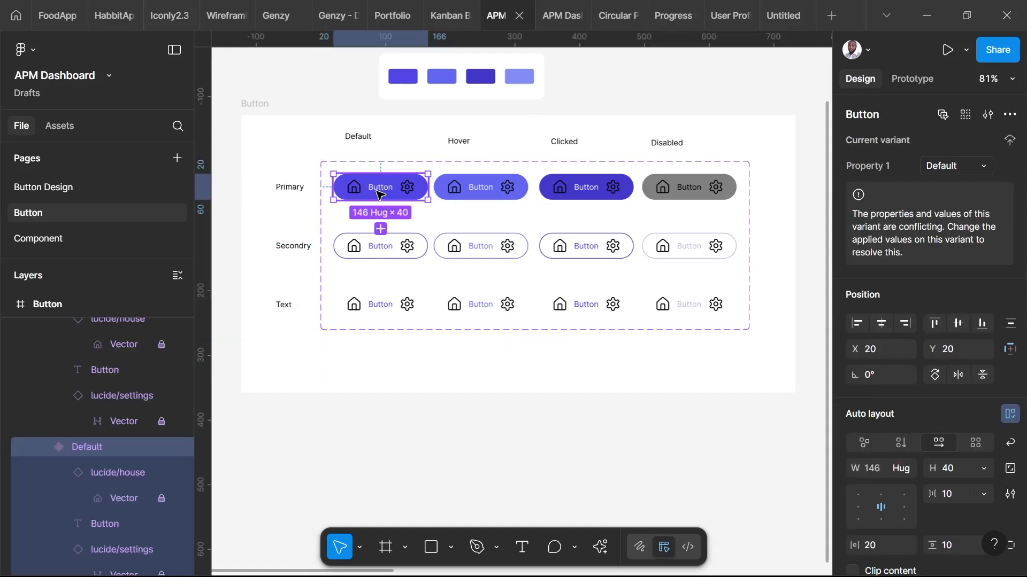
left_click_drag(379, 193, 426, 445)
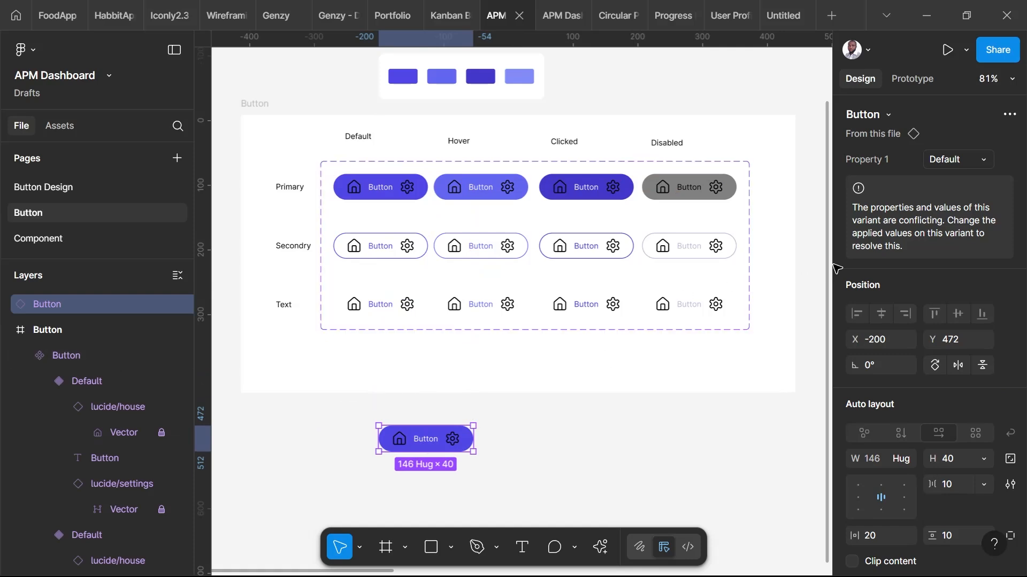
- Check which Property 1 options the placed button instance offers
left_click(983, 159)
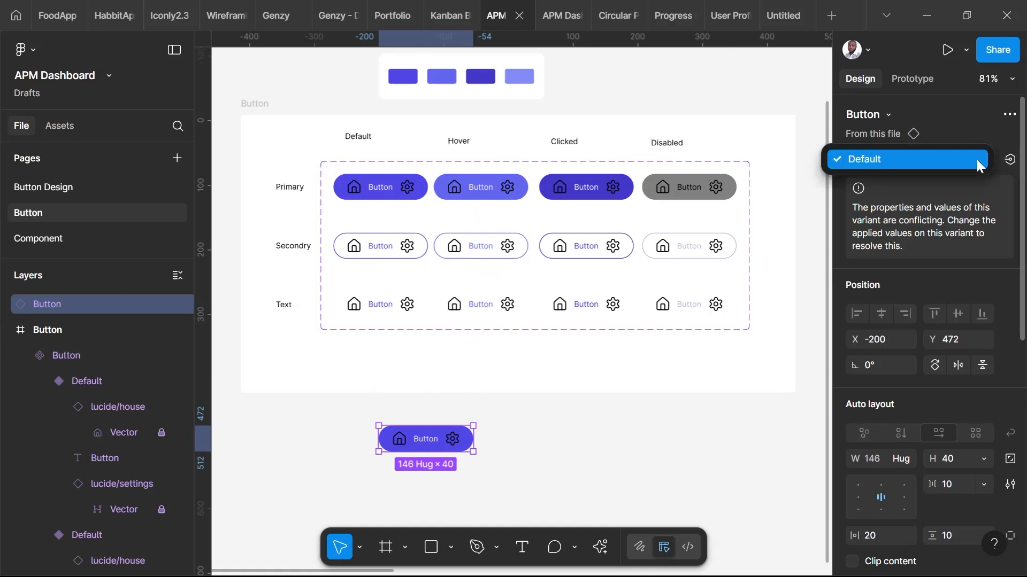
left_click(967, 189)
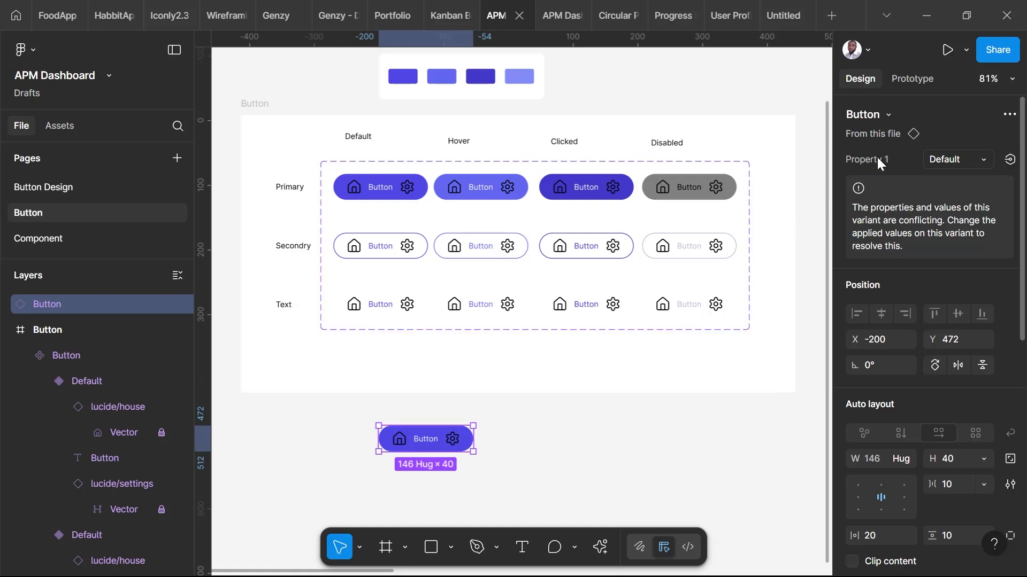
left_click(985, 160)
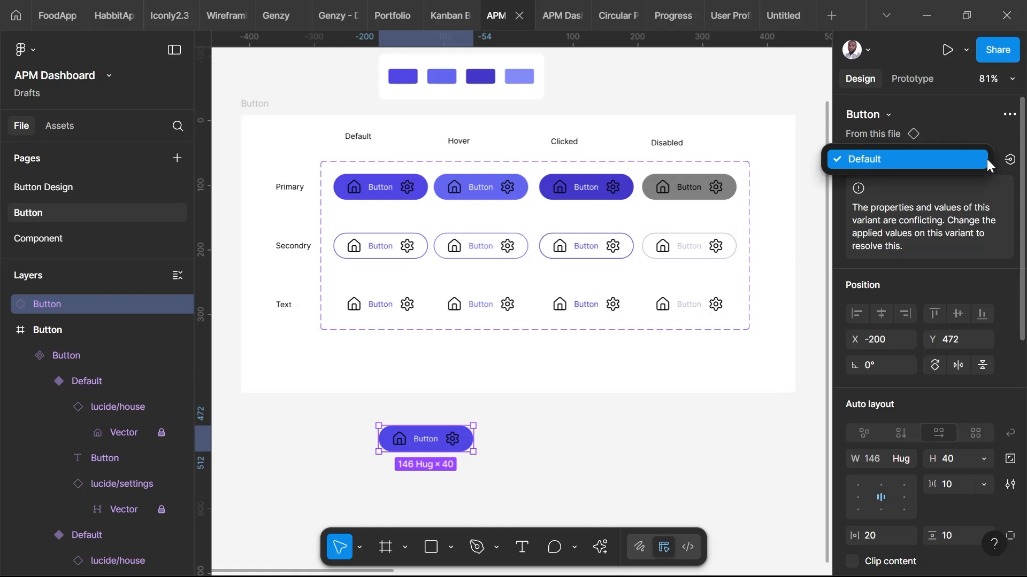
left_click(721, 381)
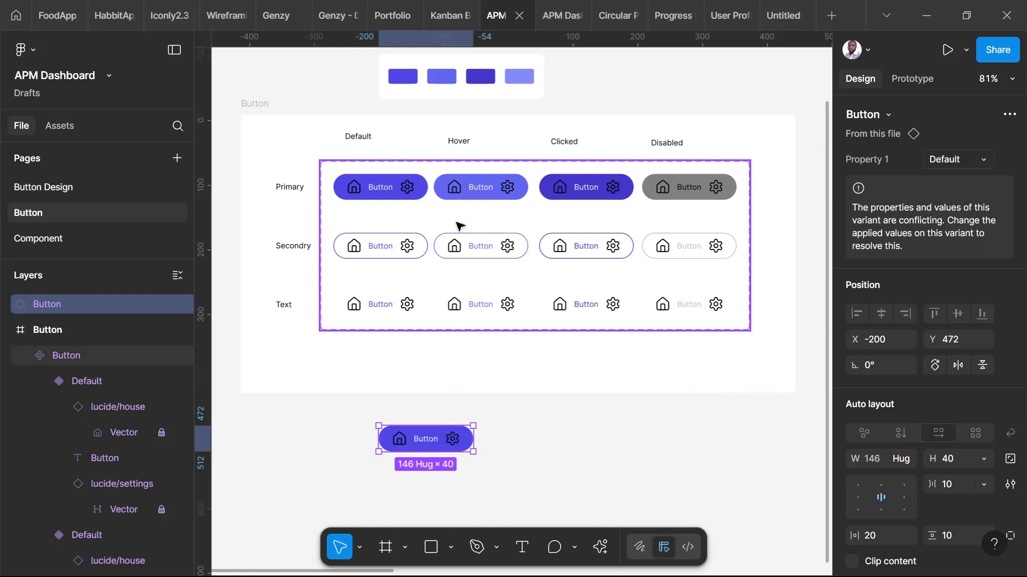
- Create an instance swap property named Icon/R/Swap, with house as its value, for the house icons in all twelve button variants
left_click(401, 202)
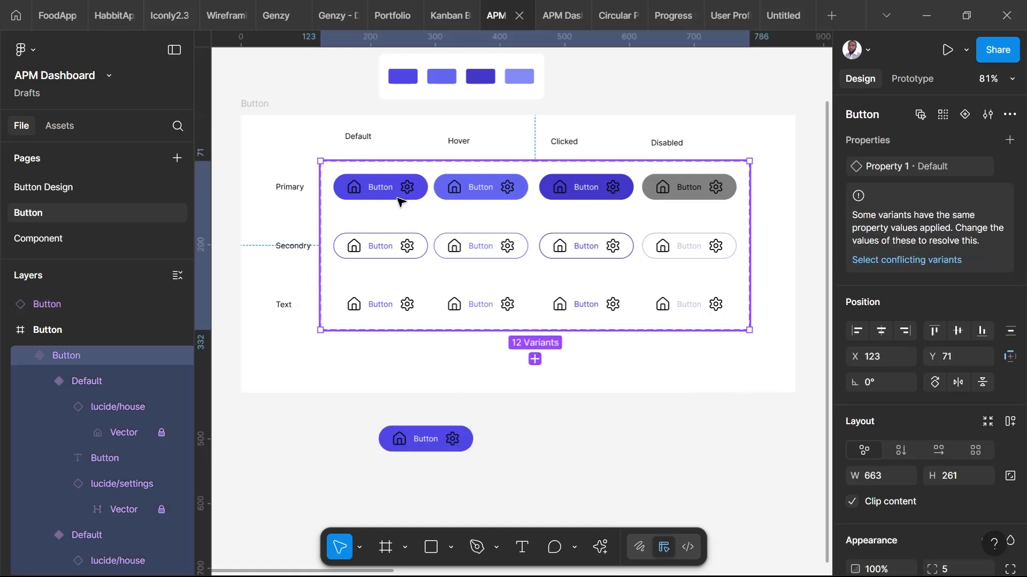
left_click(357, 192)
left_click(357, 193)
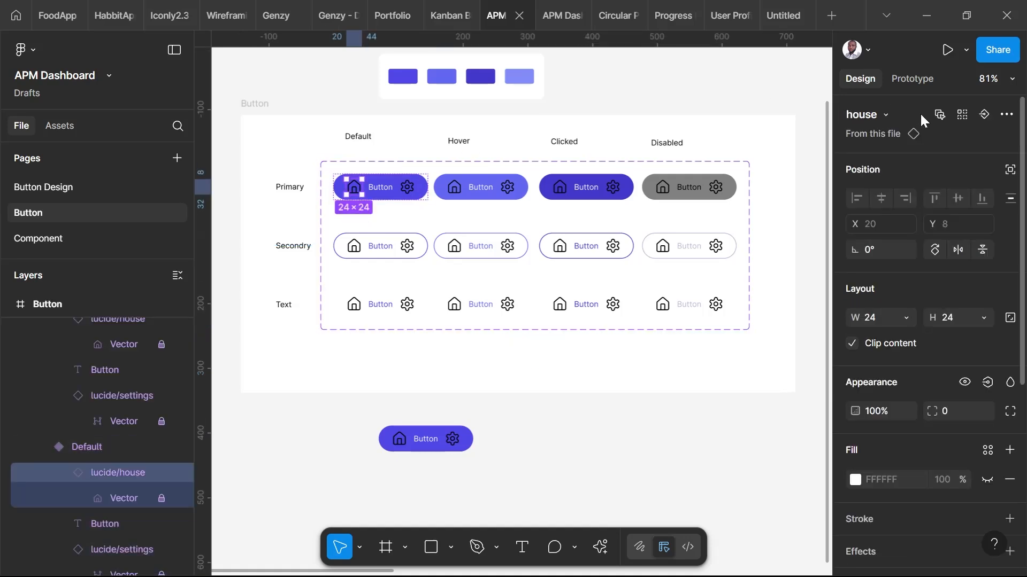
left_click(962, 115)
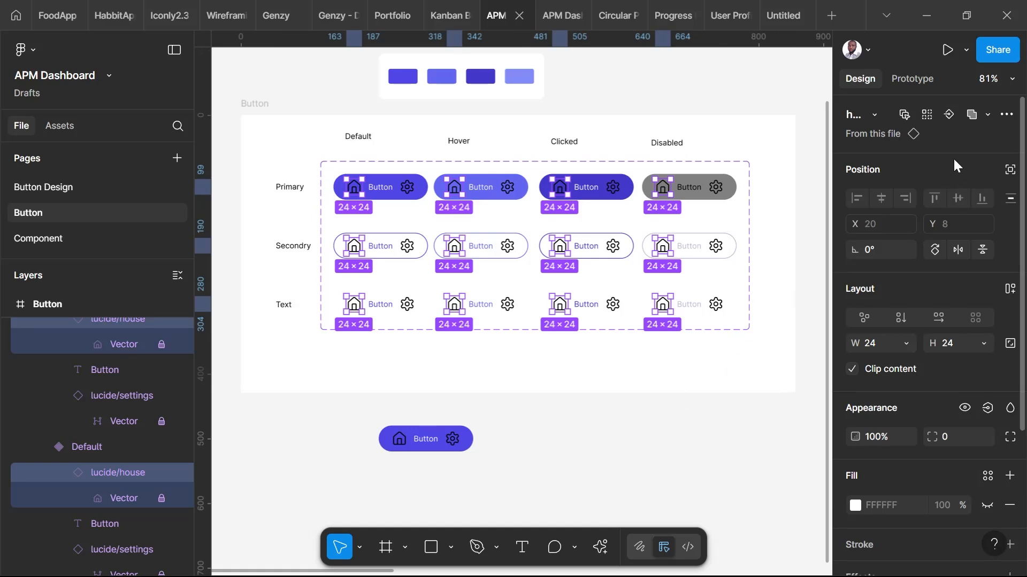
left_click(948, 114)
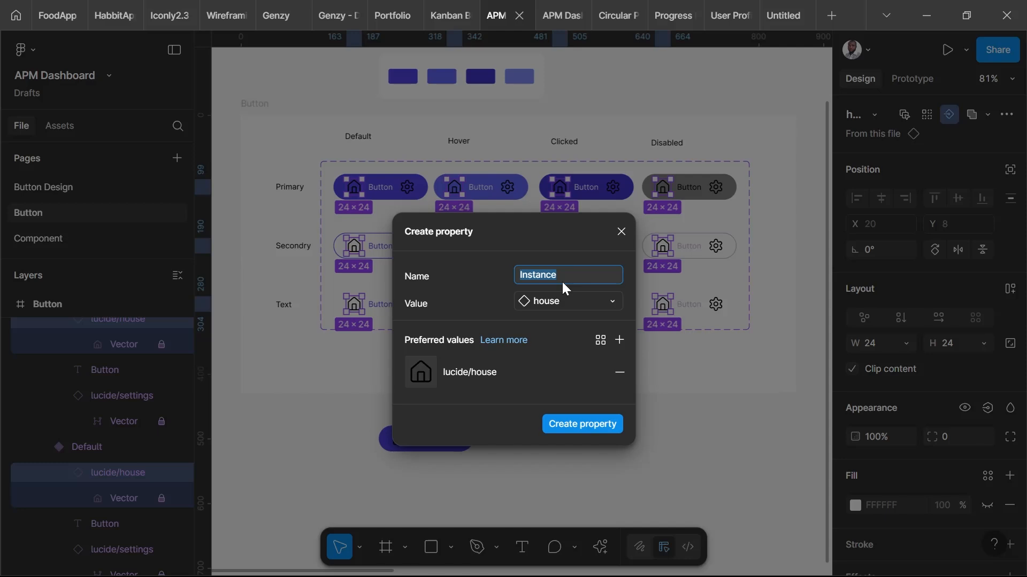
type("Icon/R/Swap")
left_click(607, 302)
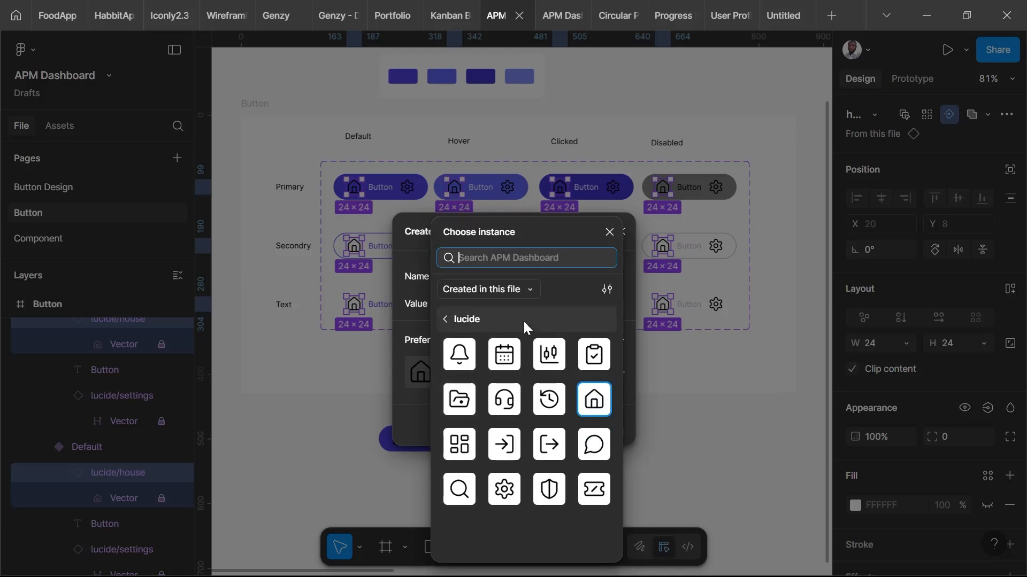
left_click(609, 232)
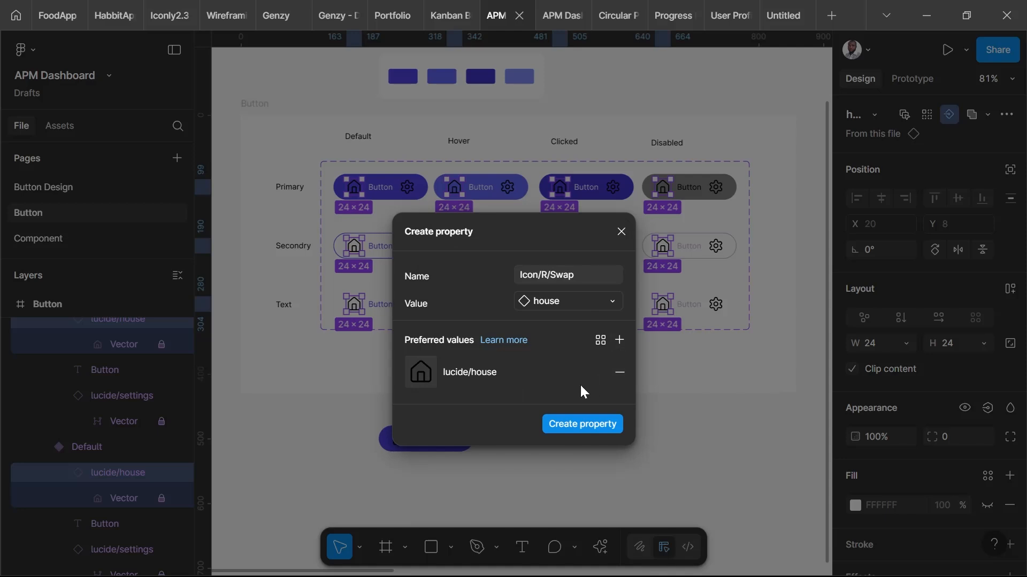
left_click(619, 340)
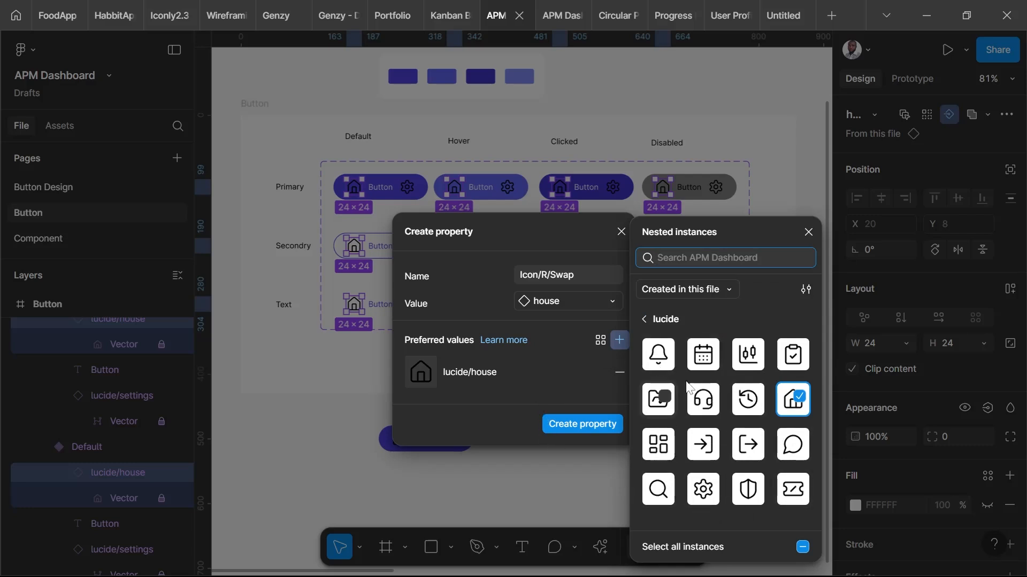
left_click(566, 379)
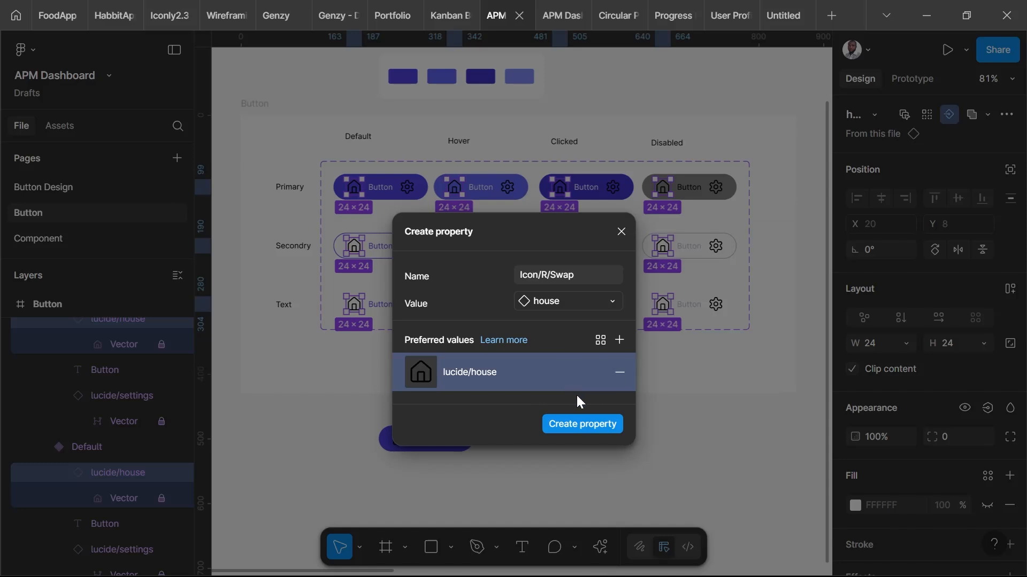
left_click(575, 431)
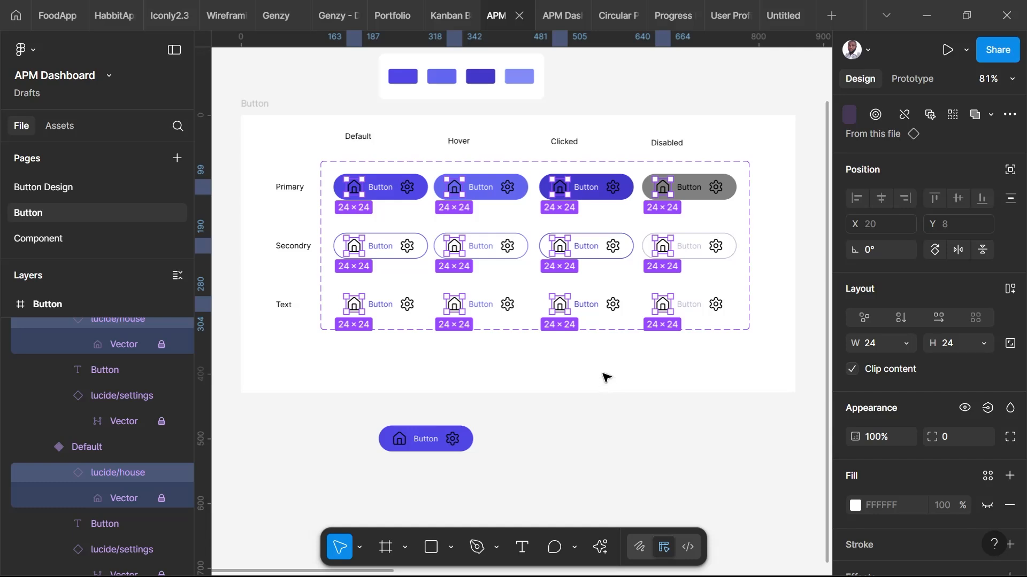
- Swap the house icon in the placed button instance for the headphones icon through its Icon/R/Swap property
scroll(647, 357, "down", 1)
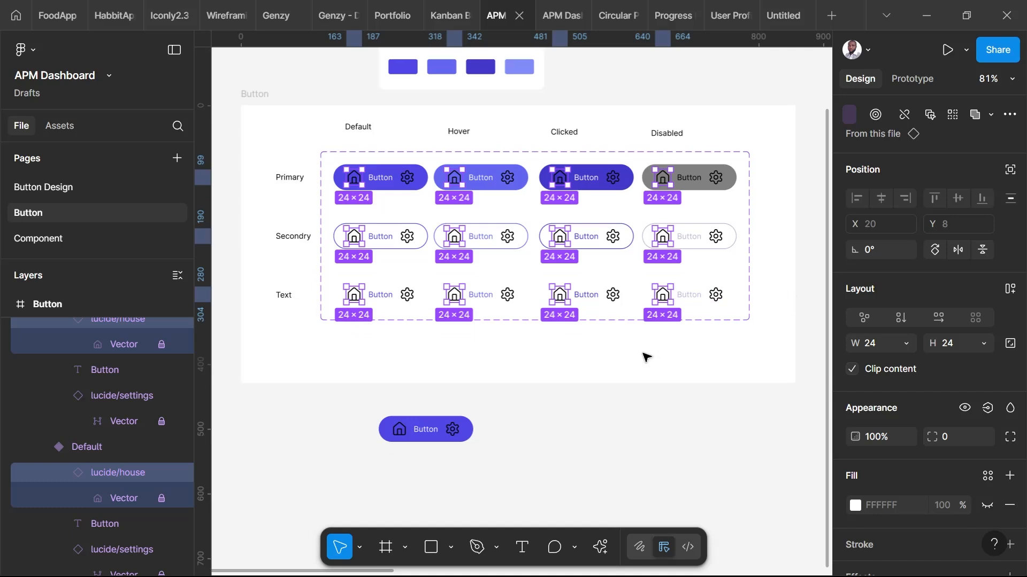
scroll(647, 357, "down", 3)
left_click(460, 404)
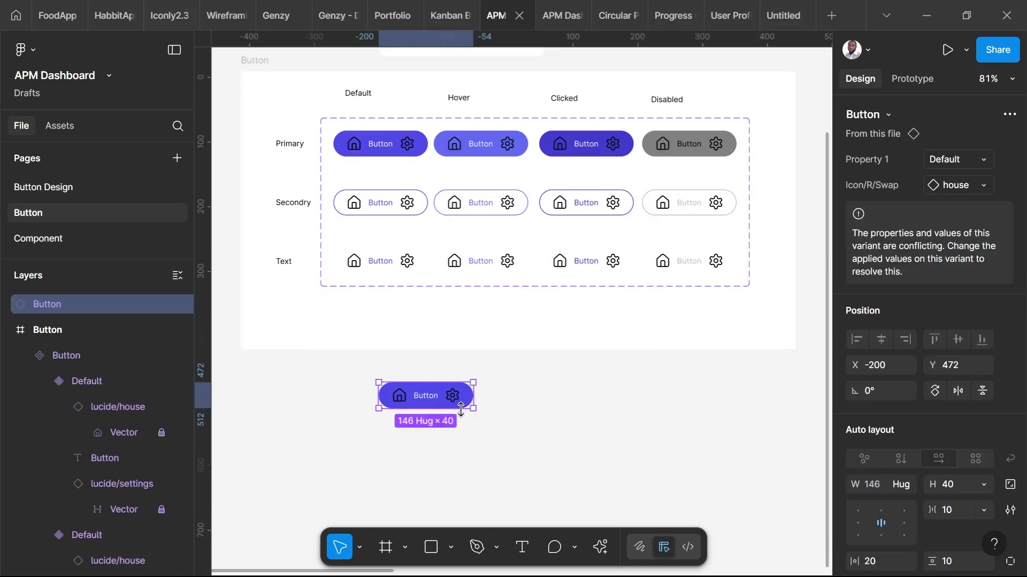
left_click(982, 185)
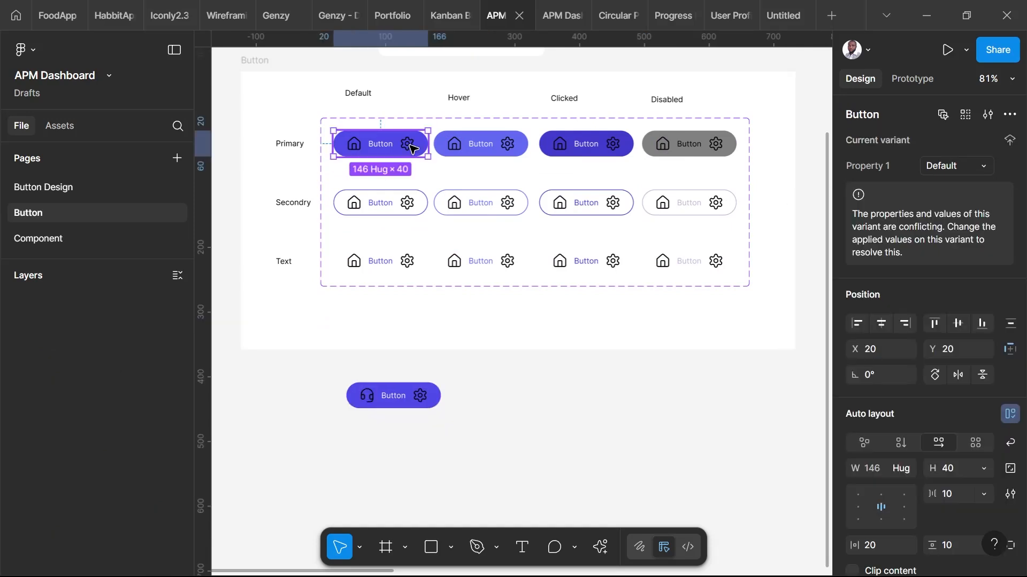
- Create an instance swap property named Icon/L/Swap, with settings as its value, for the settings icons in all twelve button variants
double_click(410, 144)
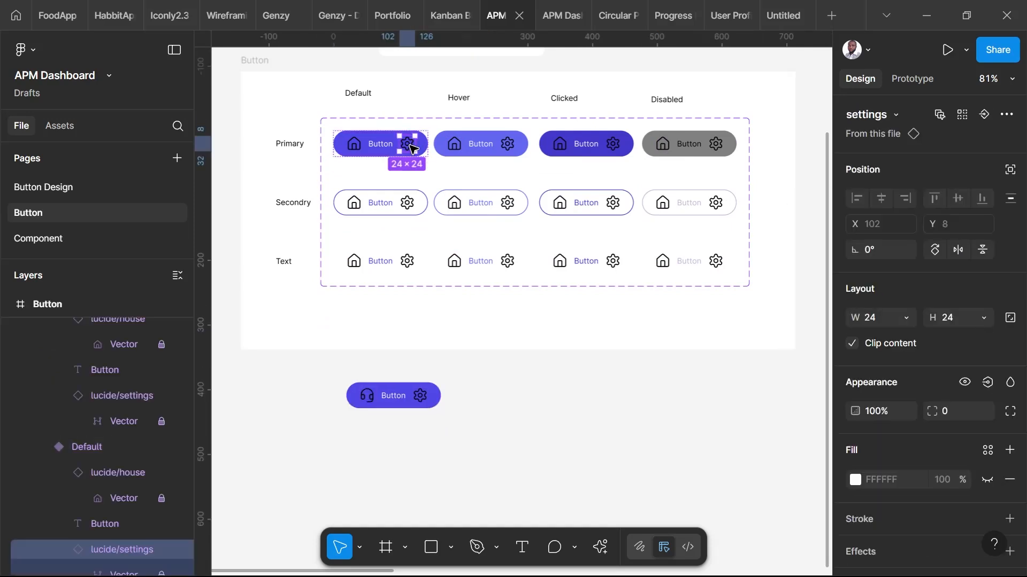
left_click(962, 115)
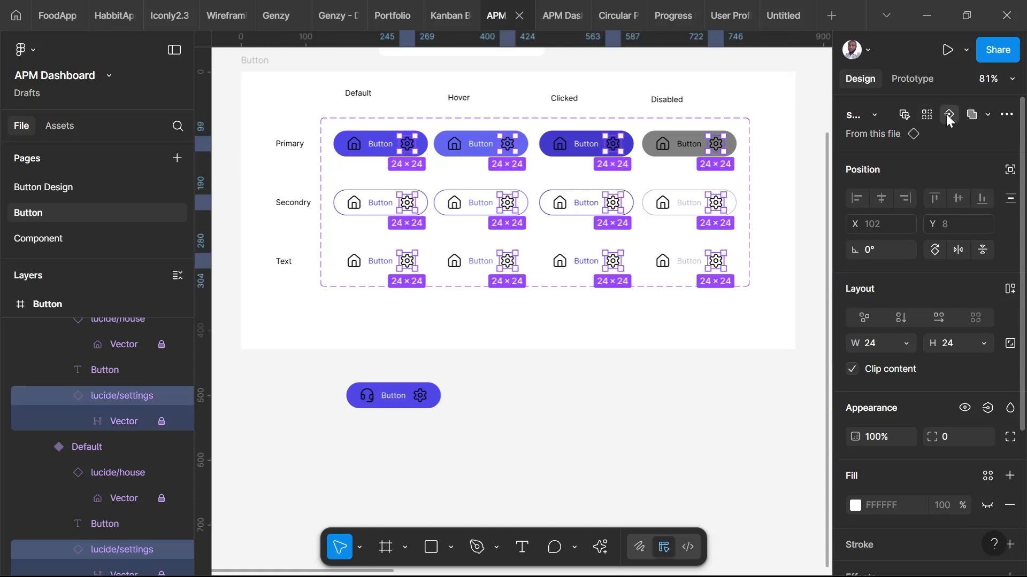
left_click(947, 115)
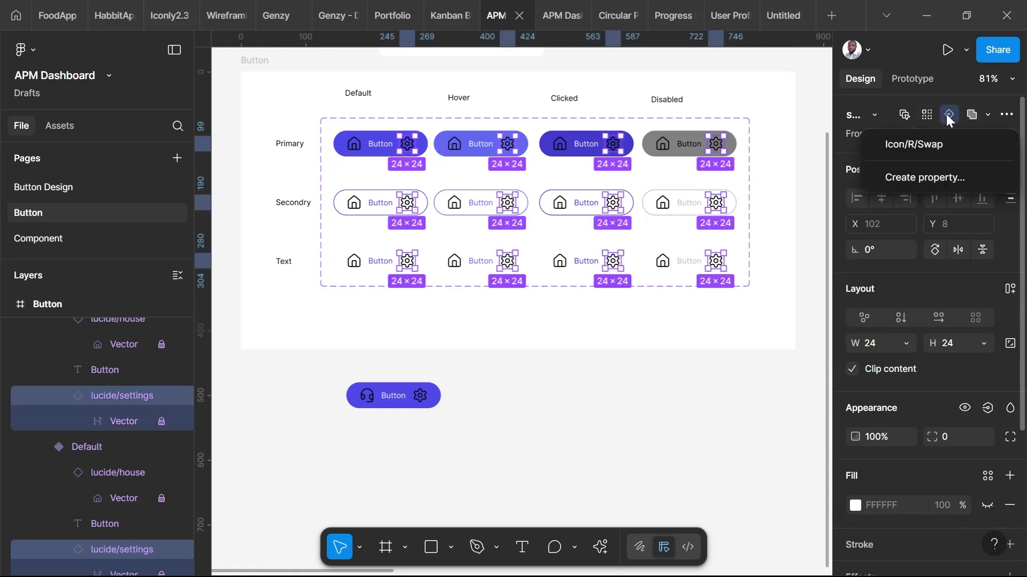
left_click(916, 177)
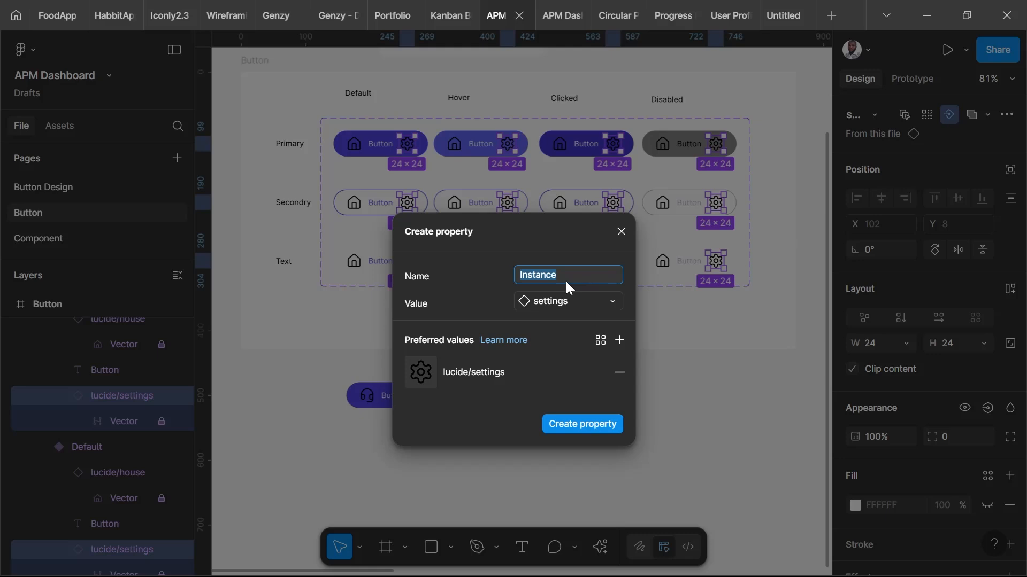
type("con/L/Swap")
left_click(581, 426)
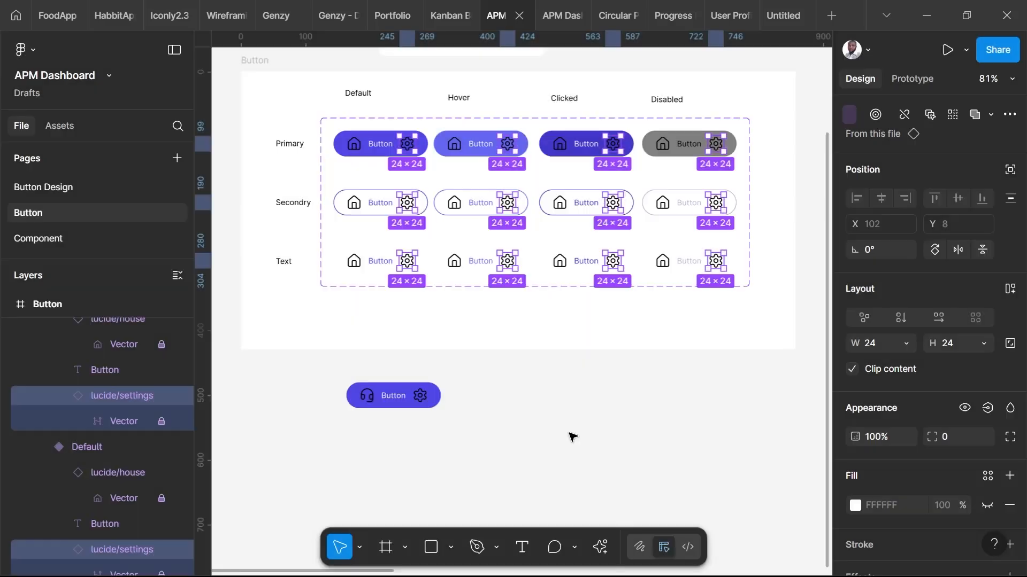
left_click(568, 411)
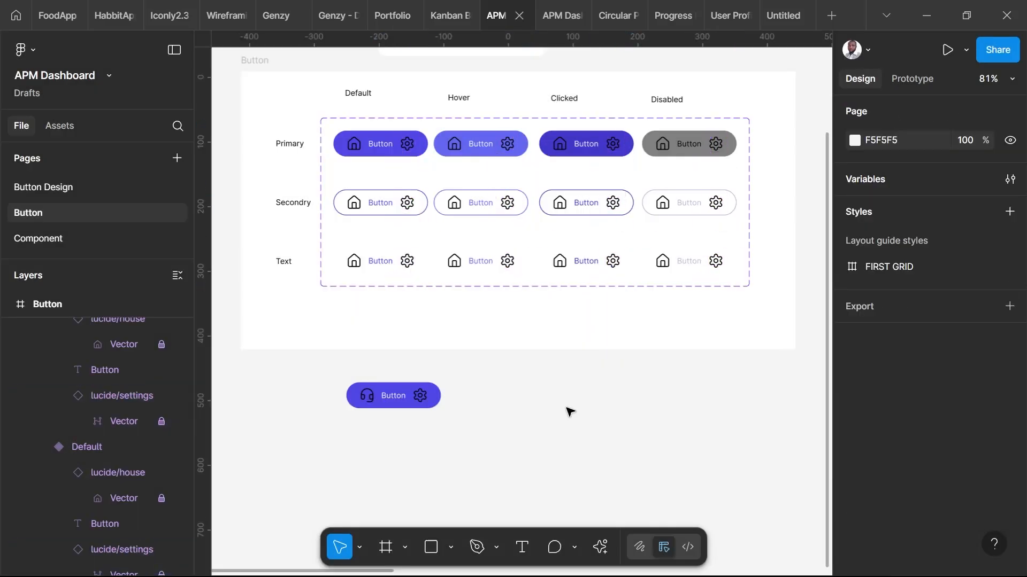
- Swap the placed button instance's icons to house for Icon/R/Swap and the ticket icon for Icon/L/Swap
left_click(374, 400)
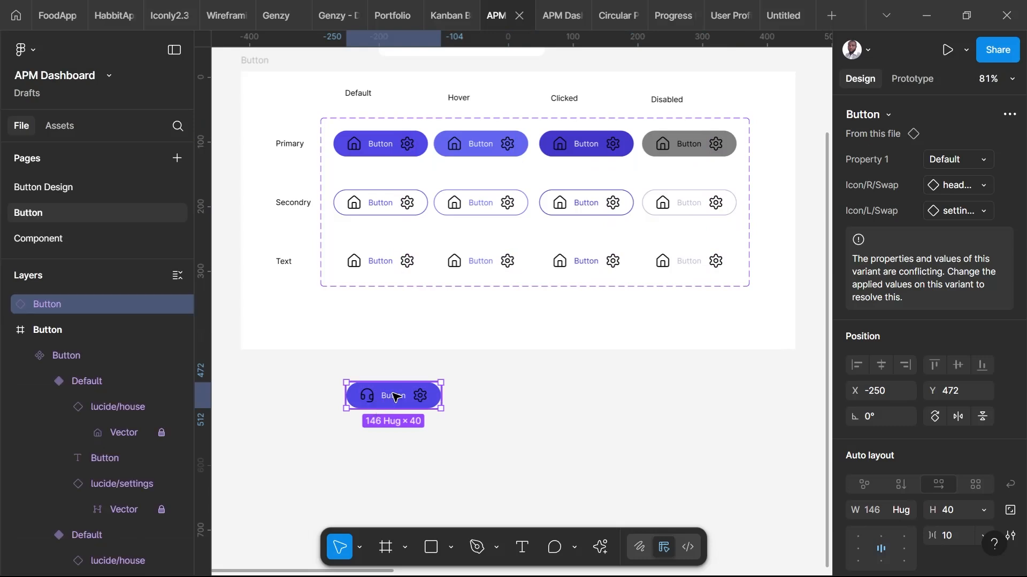
left_click(979, 185)
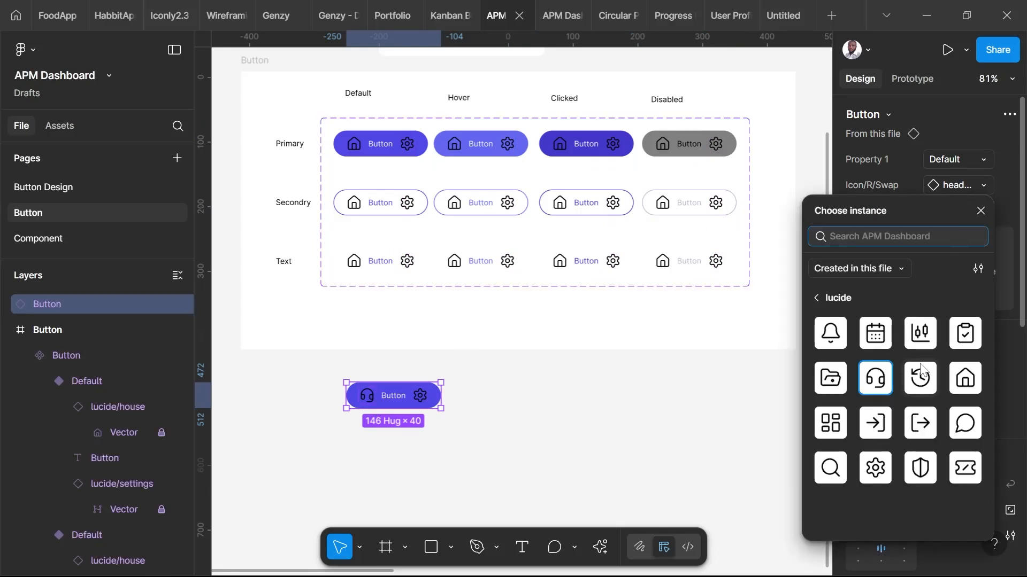
left_click(965, 379)
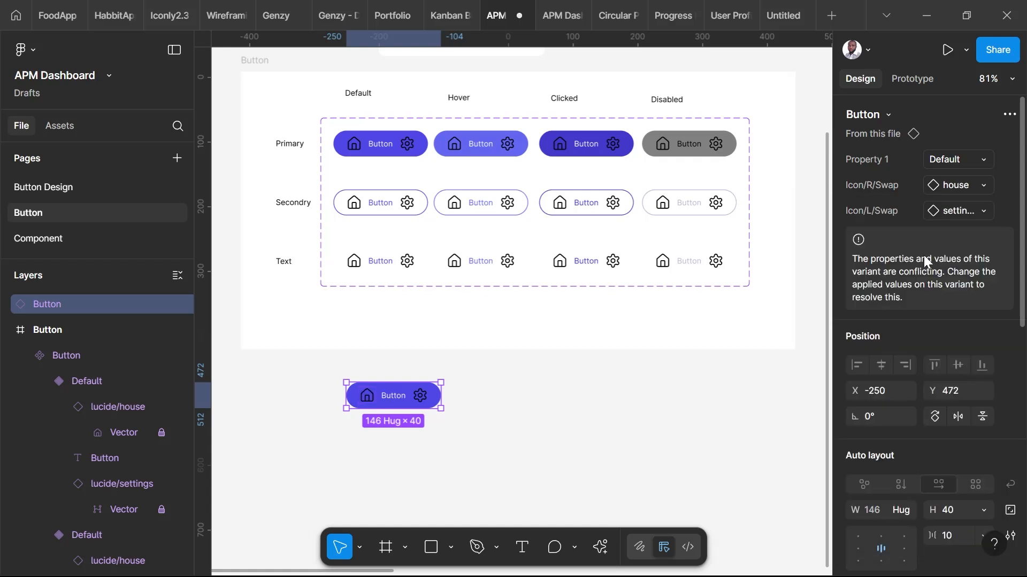
left_click(973, 210)
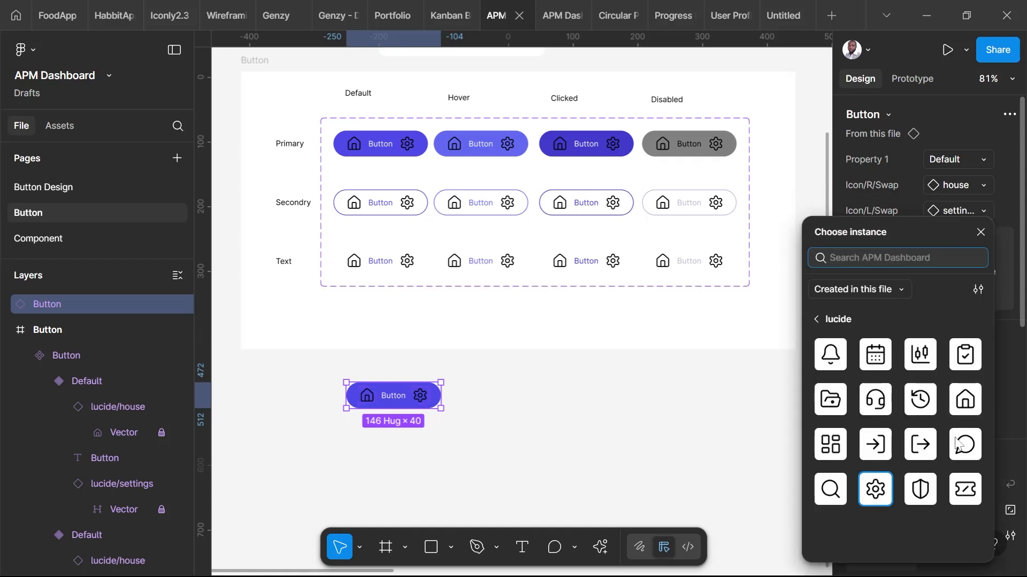
left_click(965, 489)
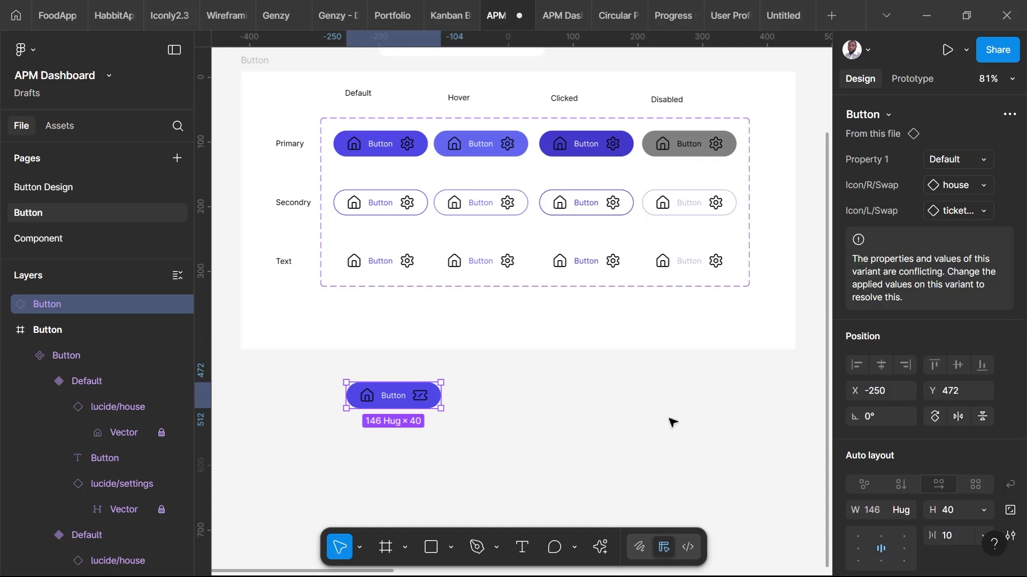
left_click(658, 401)
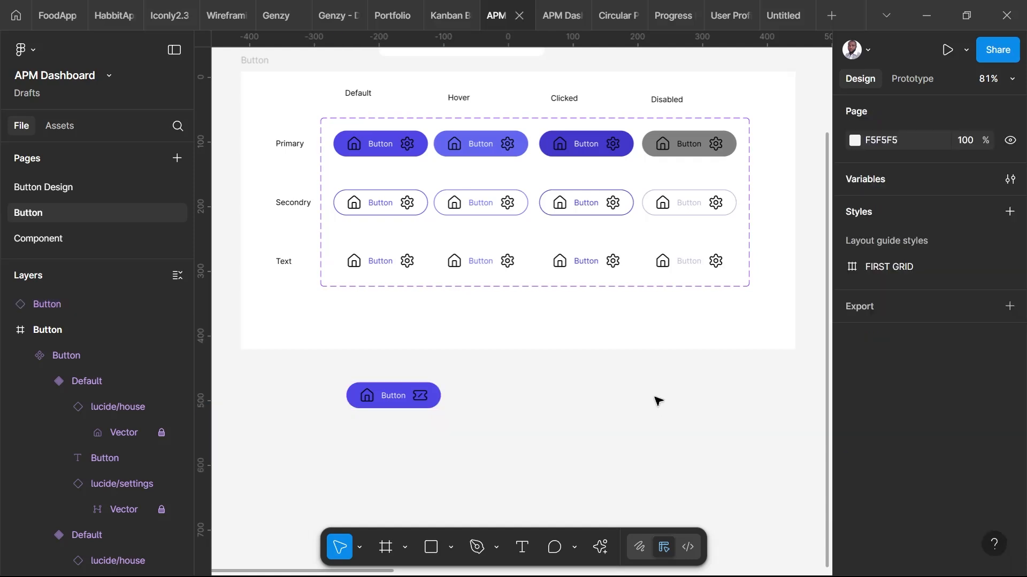
left_click(408, 410)
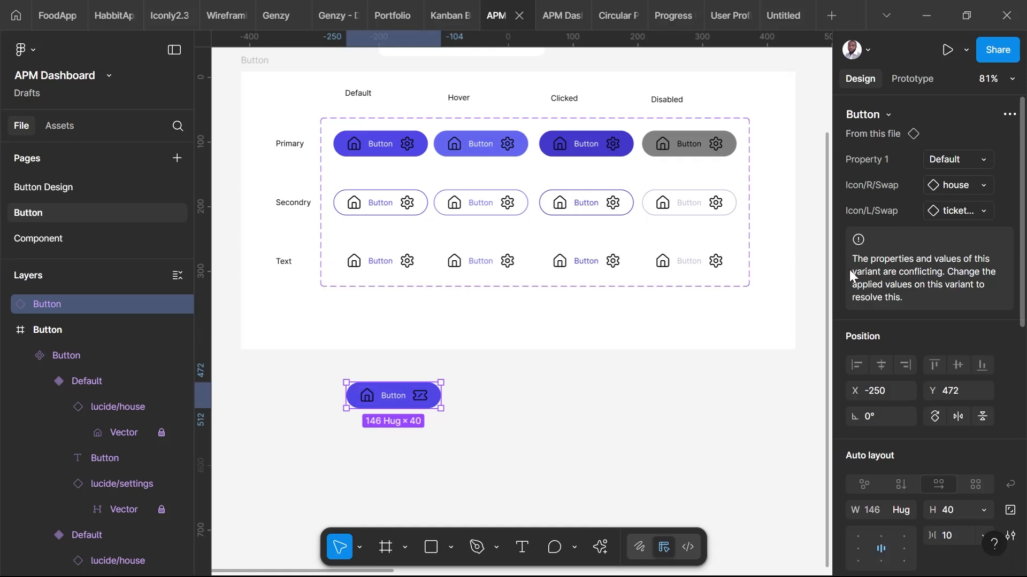
- Select the matching house icons in all twelve button variants
left_click(358, 150)
left_click(357, 149)
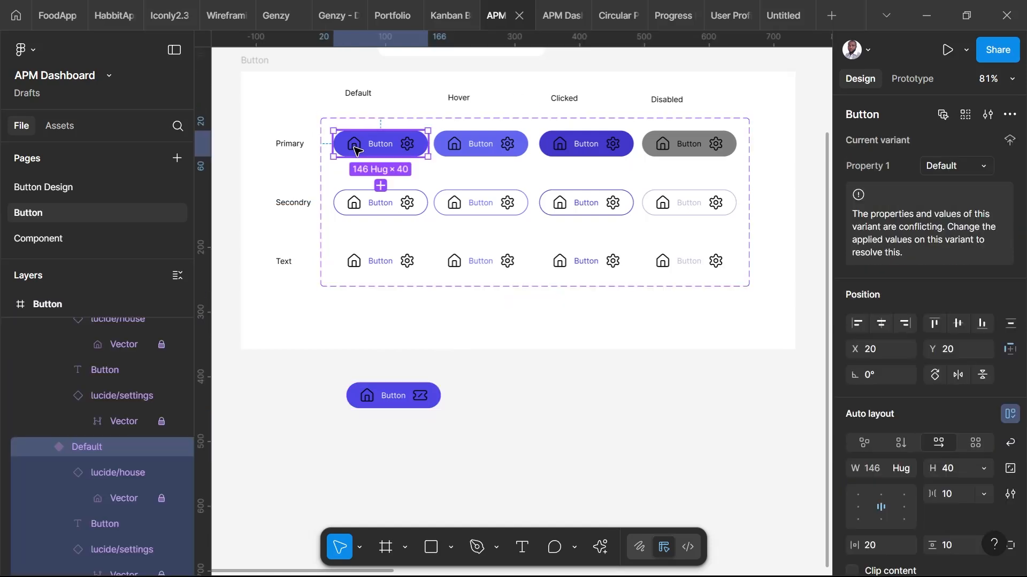
left_click(357, 150)
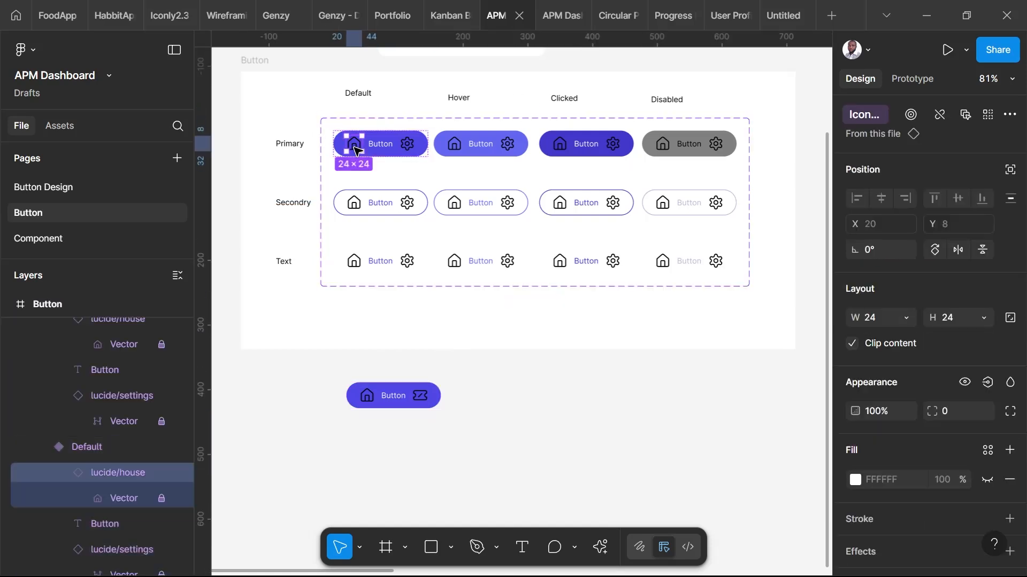
left_click(989, 115)
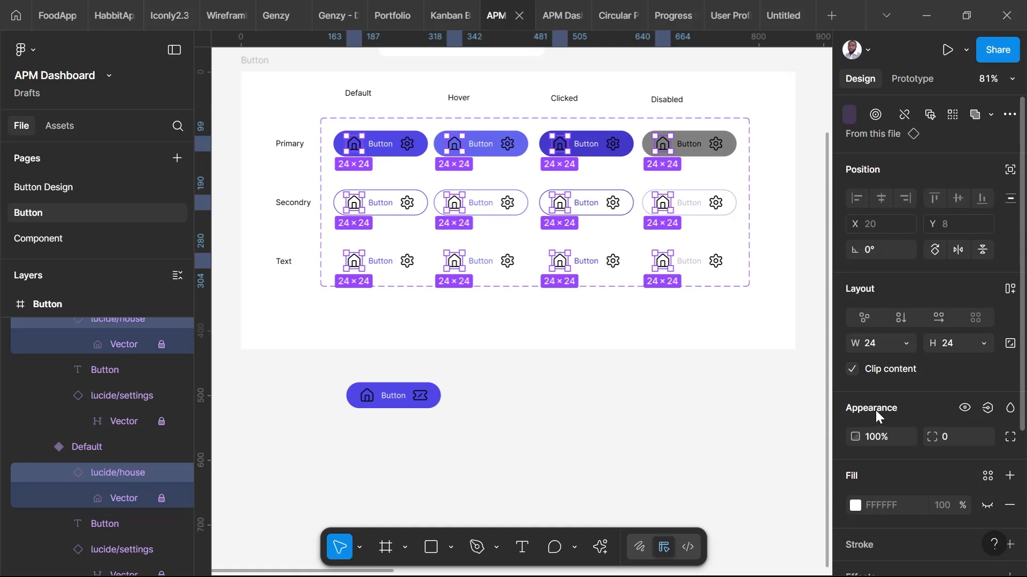
left_click(988, 409)
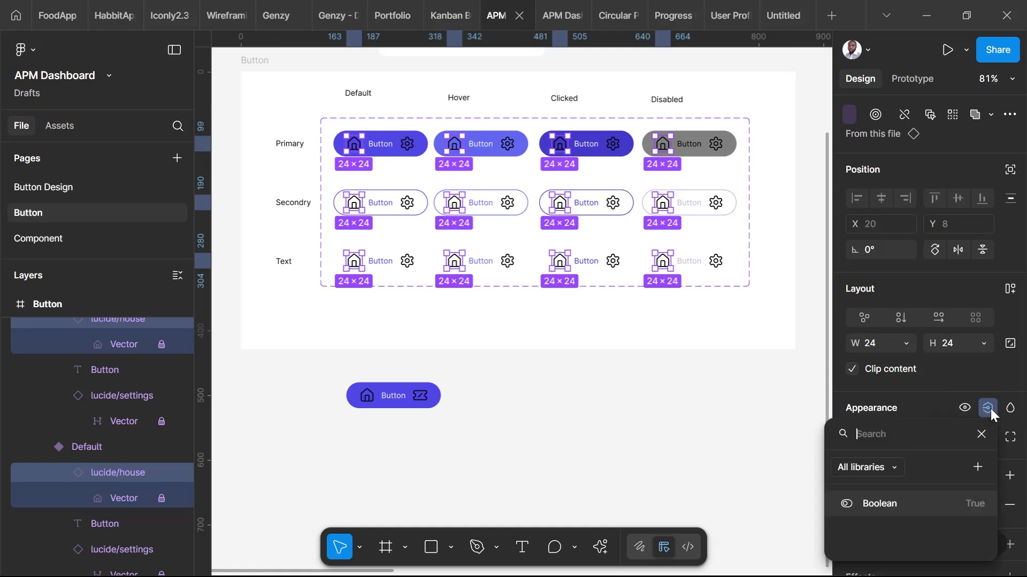
left_click(977, 468)
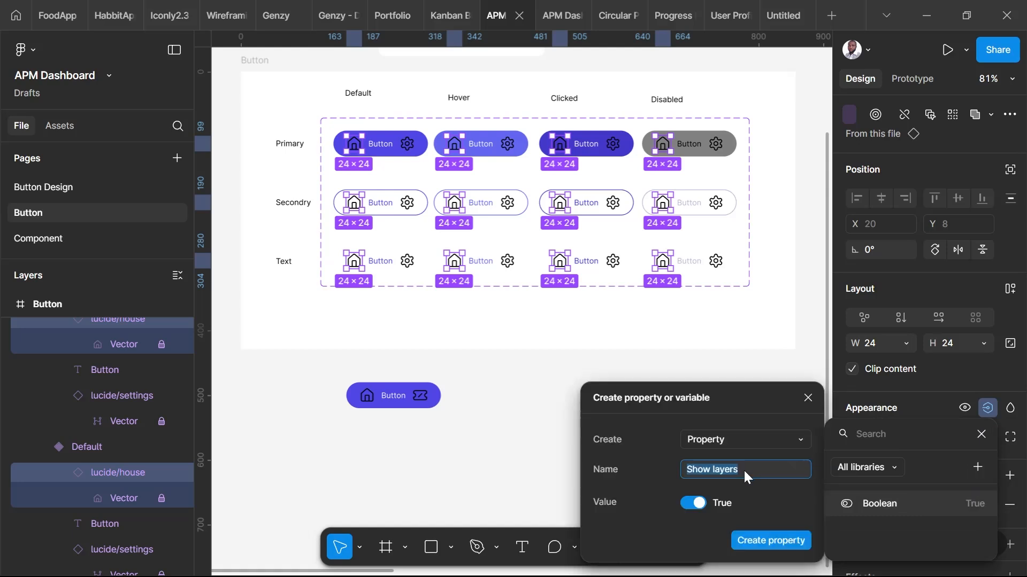
type("Icon/L/Swap")
left_click(765, 540)
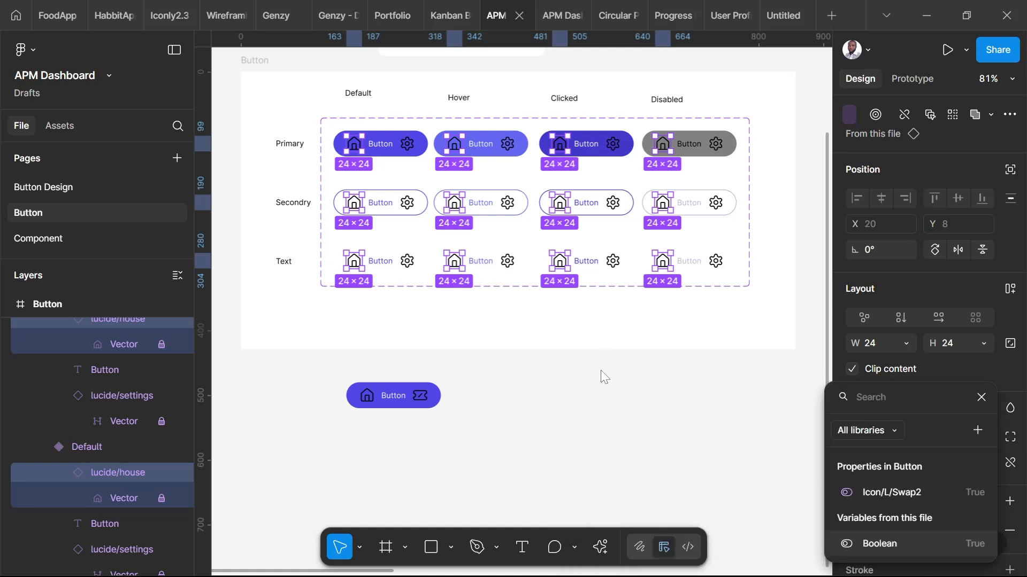
left_click(605, 381)
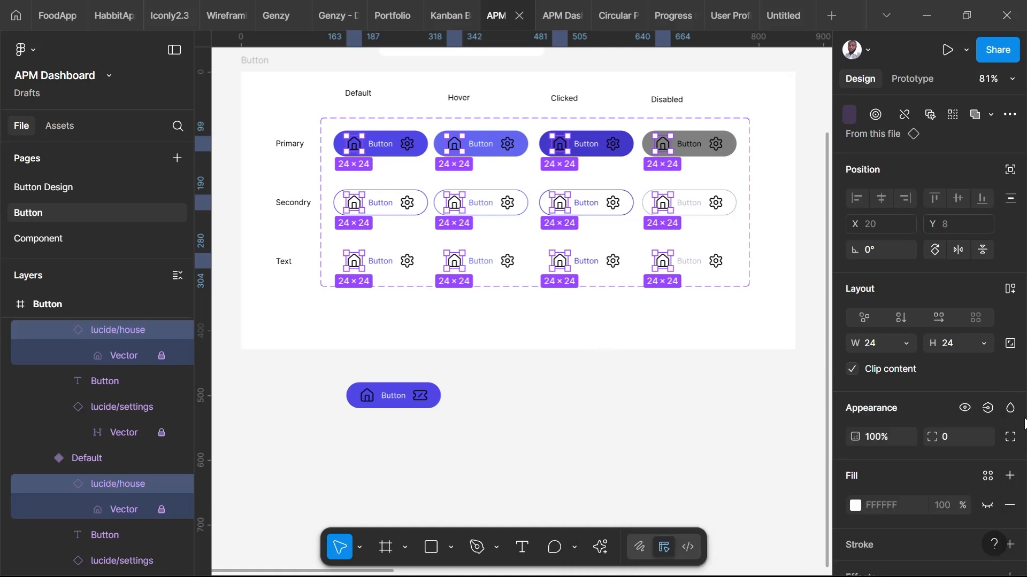
- Create a visibility property named Icon/L/Toggle, with the value True, for the selected house icons
left_click(987, 409)
left_click(977, 469)
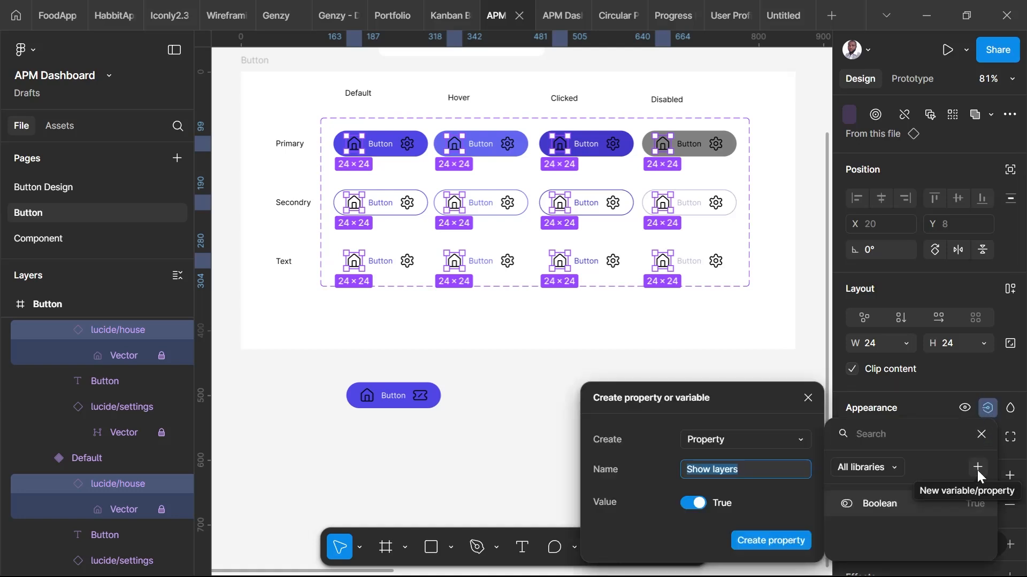
type("Icon")
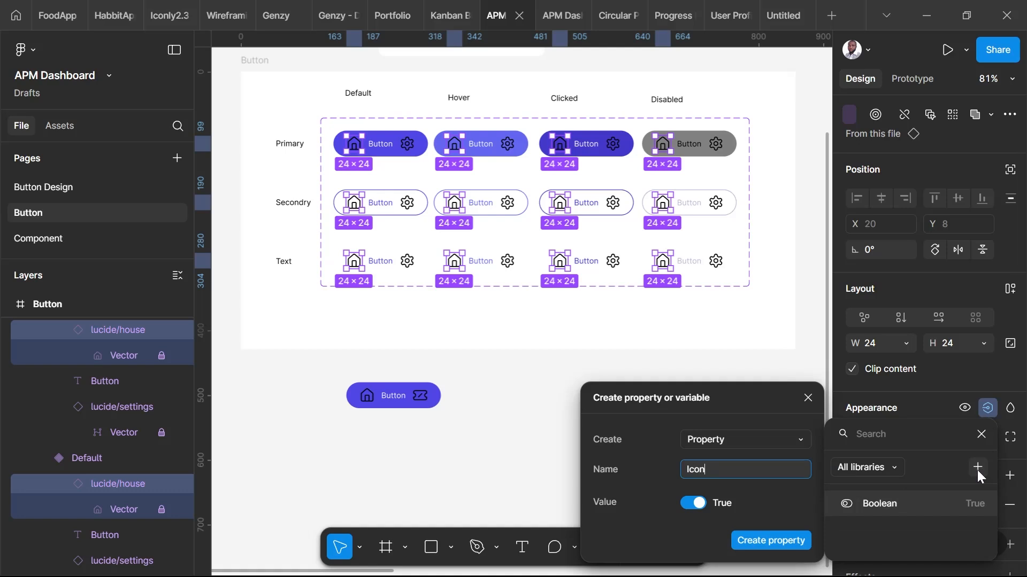
type("/L/Toggle")
left_click(774, 541)
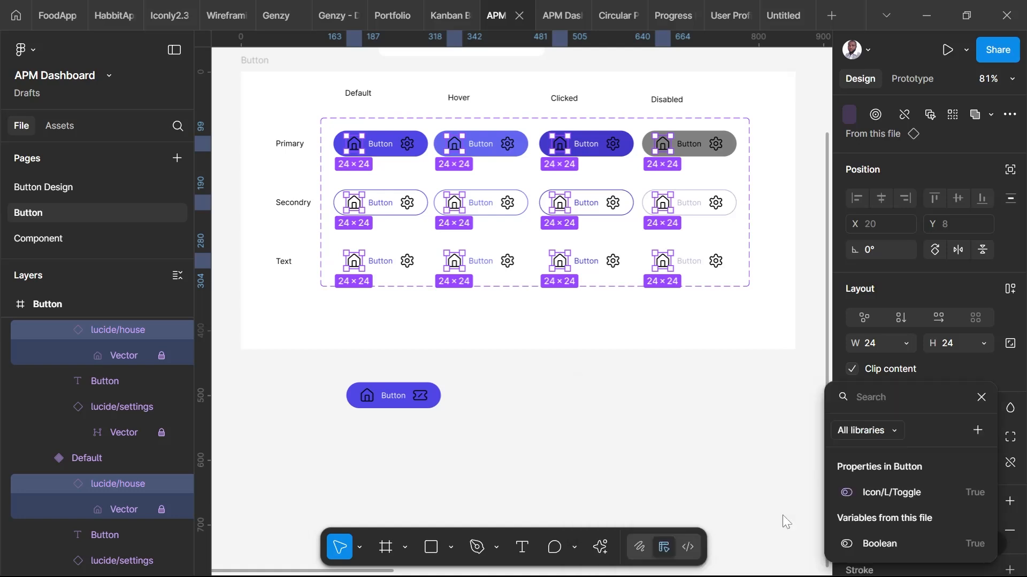
- Create a visibility property named Icon/L/Toggle, with the value False, for the settings icons in all twelve button variants
left_click(407, 144)
left_click(407, 144)
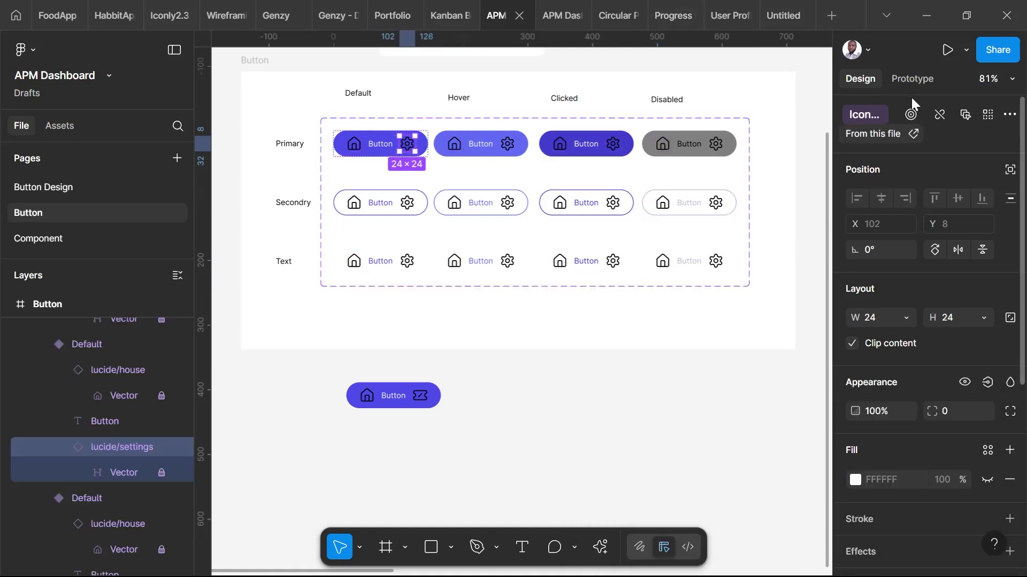
left_click(984, 114)
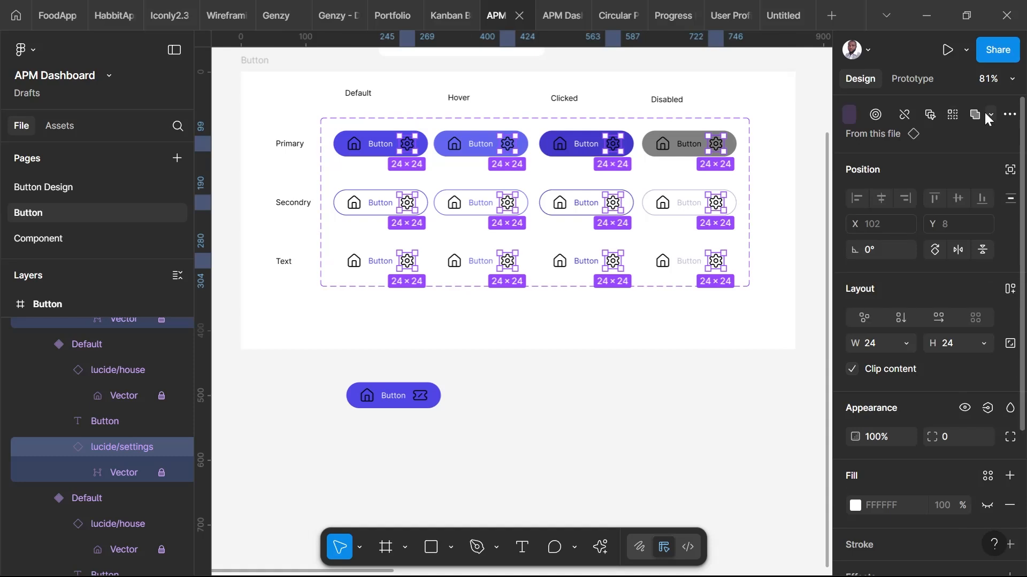
left_click(989, 408)
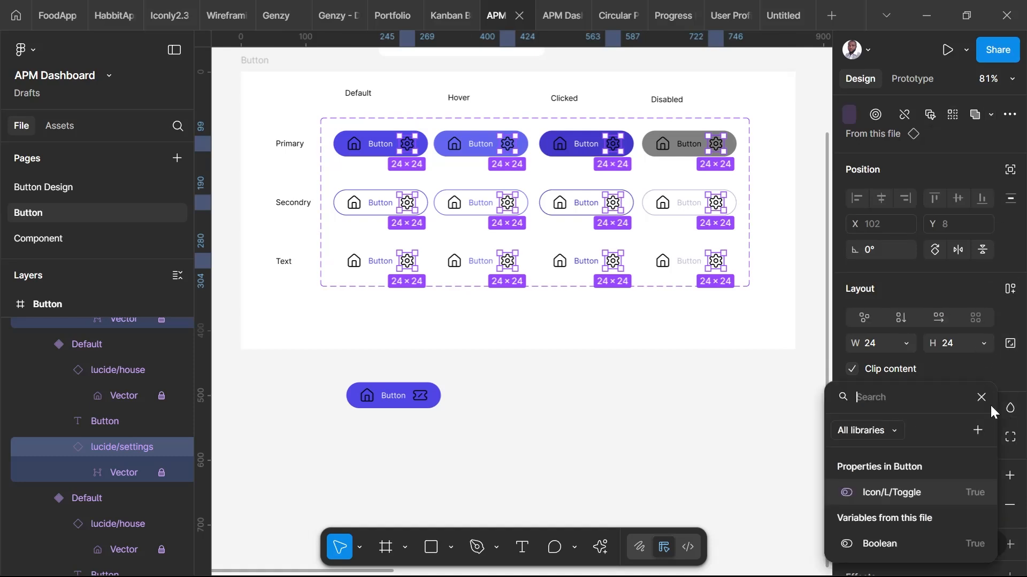
left_click(979, 430)
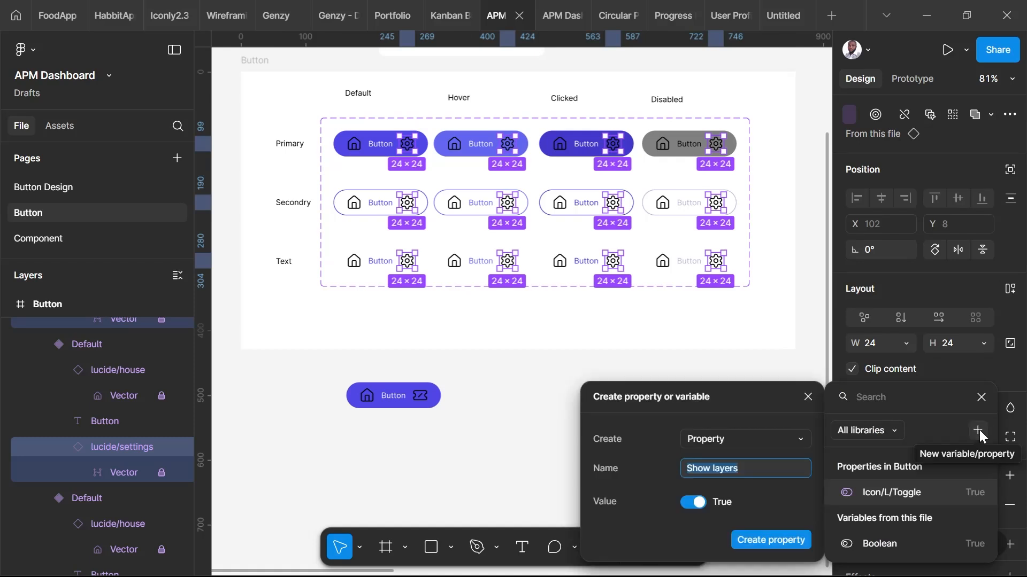
type("I")
key("ctrl+z")
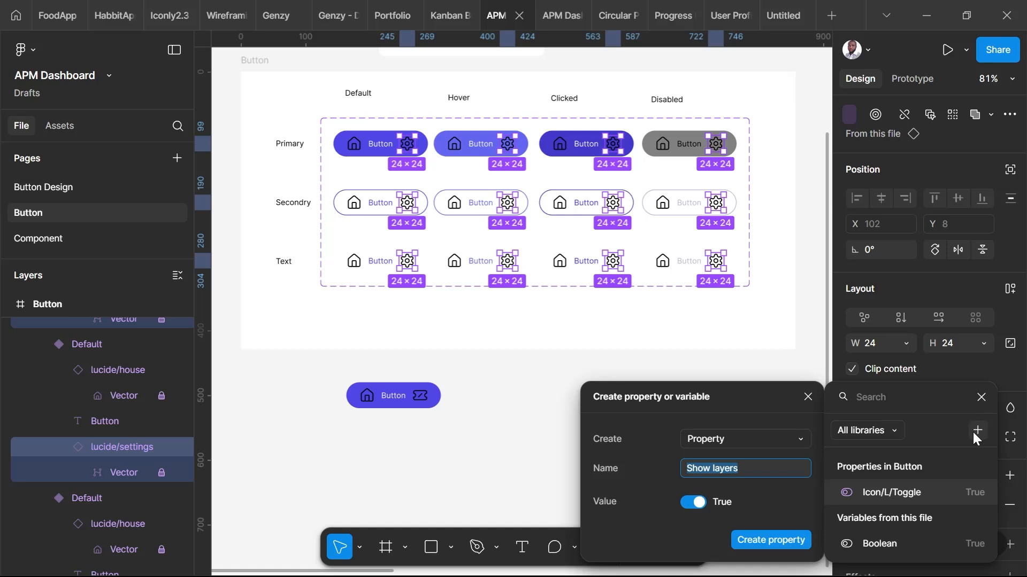
type("Icon")
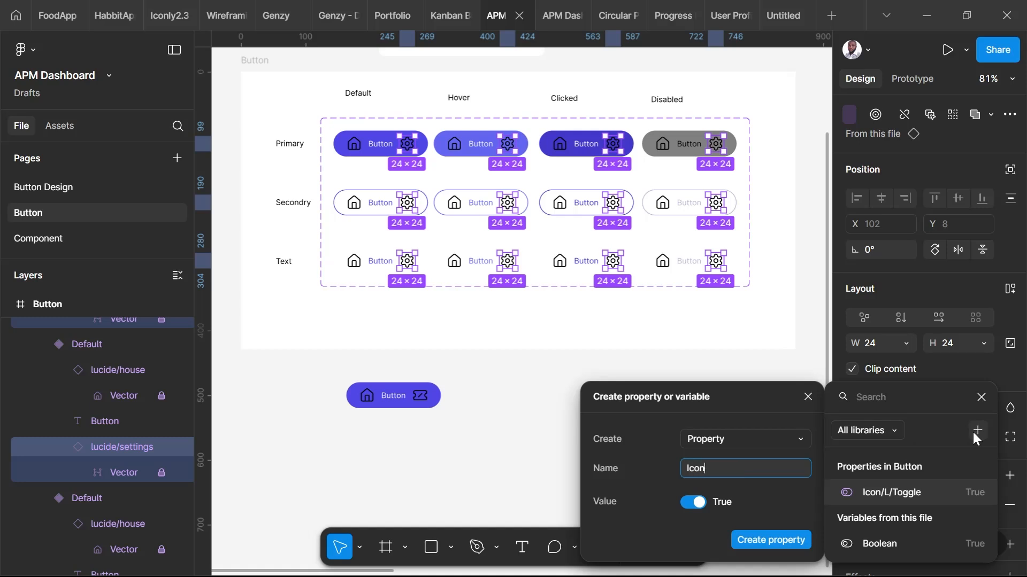
type("/L/Toggle")
left_click(692, 504)
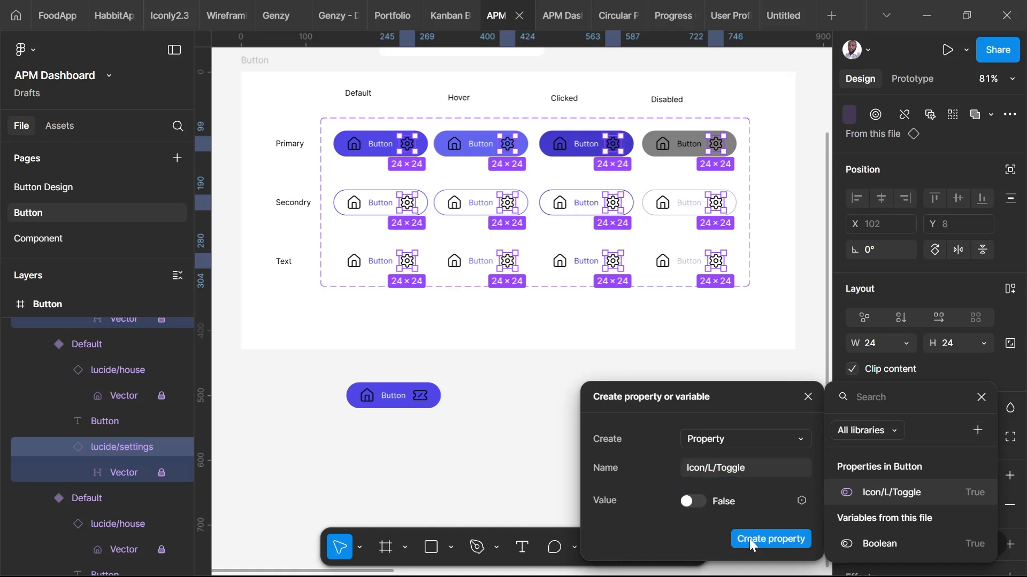
key("Return")
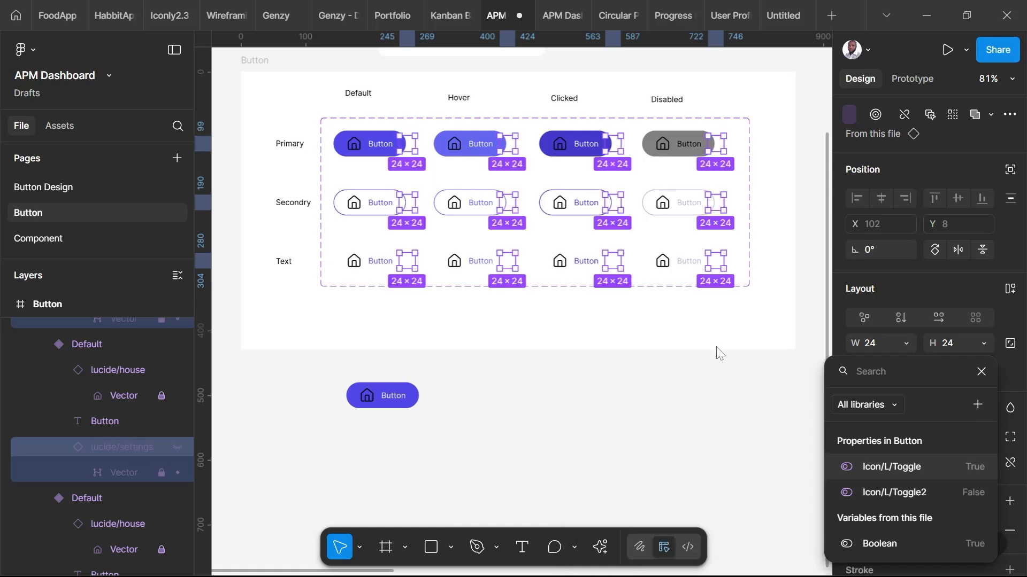
left_click(777, 312)
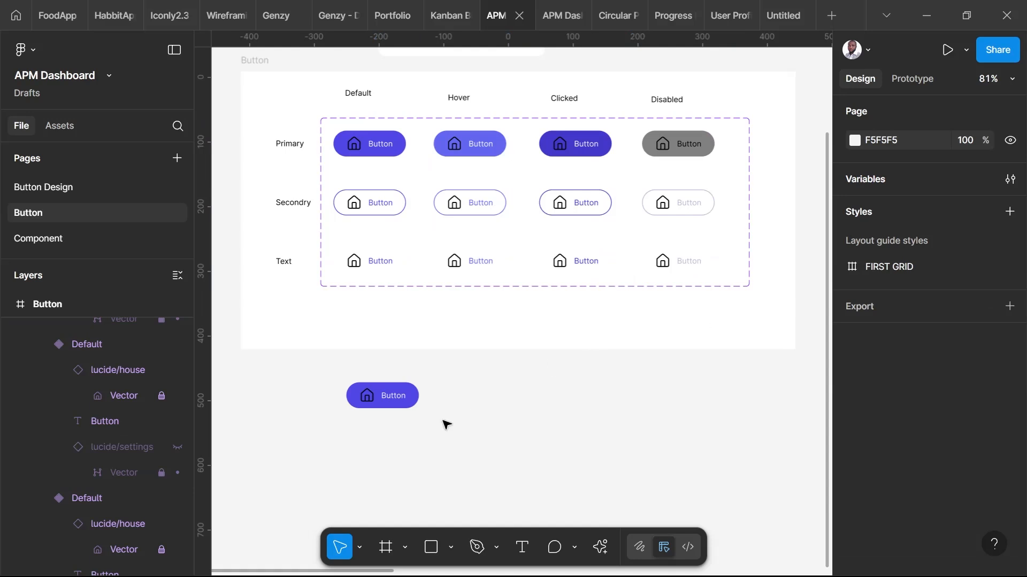
- Try the Icon/L/Toggle and Icon/L/Toggle2 properties off and on in the placed button instance, leaving both icons on
left_click(393, 406)
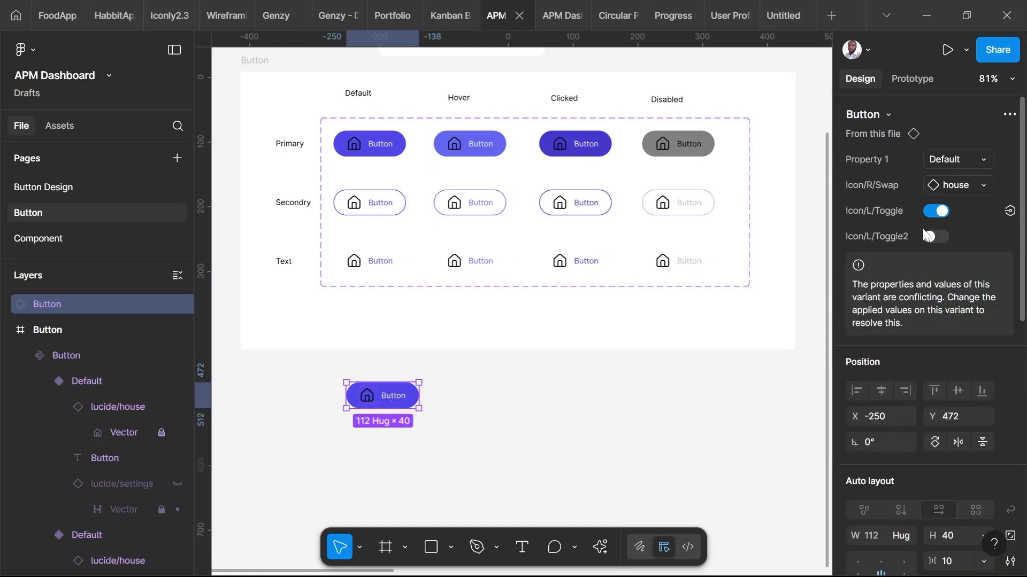
left_click(927, 237)
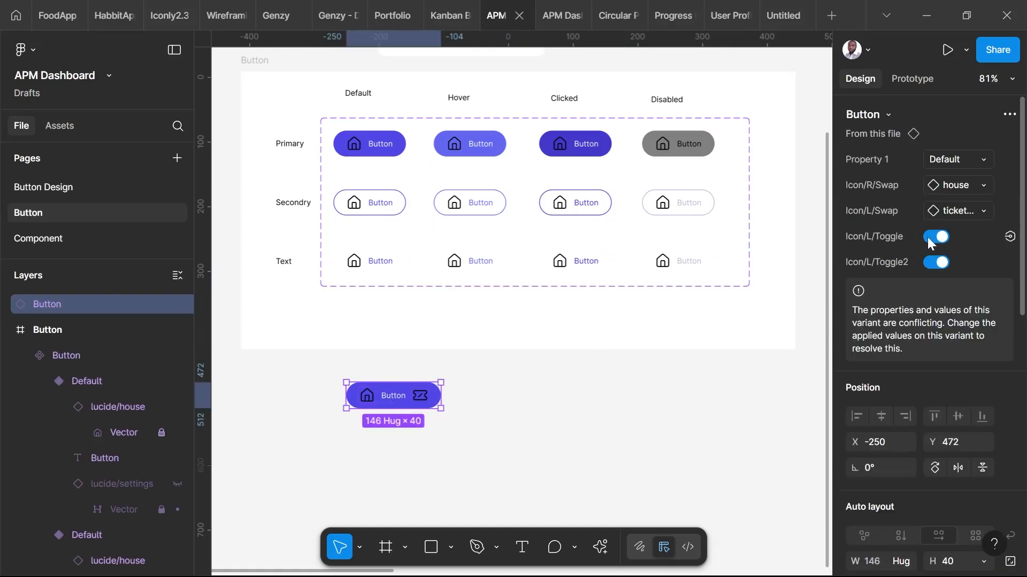
left_click(935, 238)
left_click(935, 239)
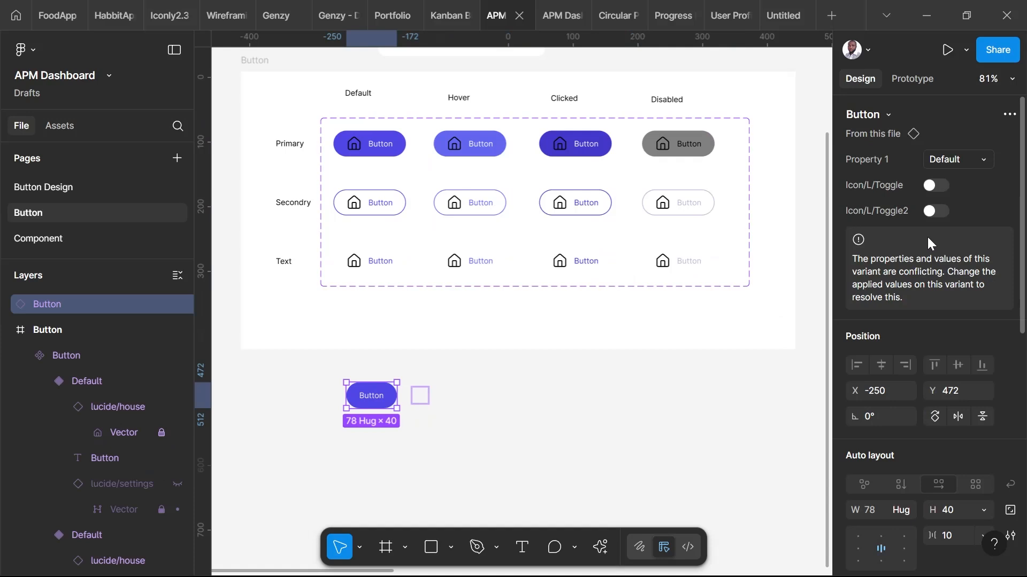
left_click(932, 185)
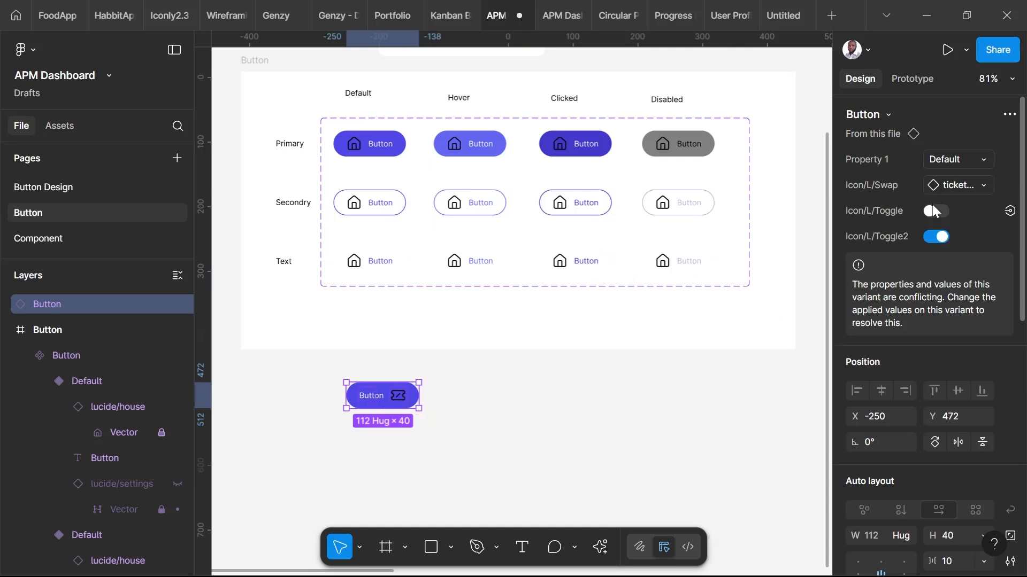
left_click(932, 210)
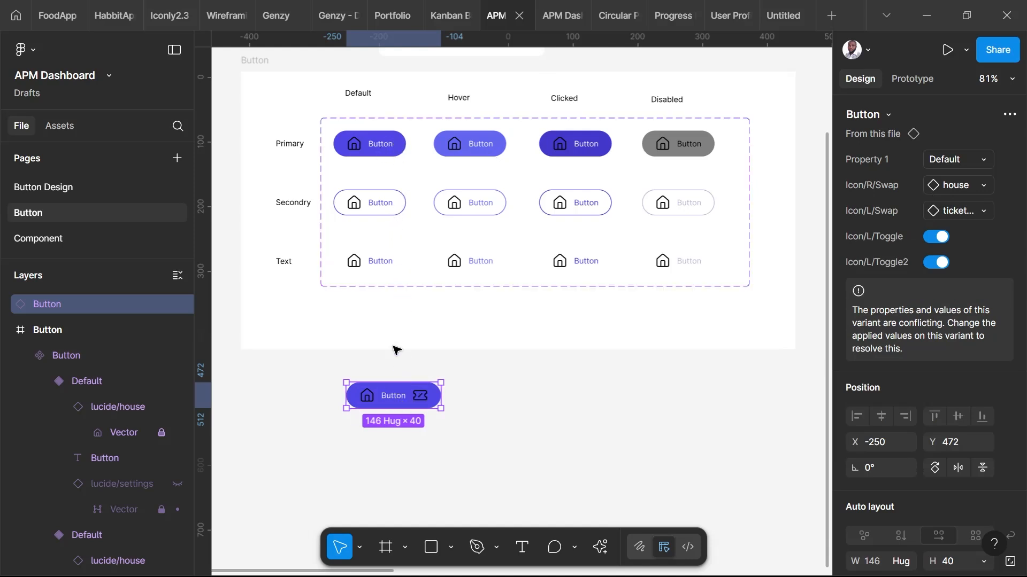
- Rename the button component set's variant property Property 1 as Button State
left_click(332, 121)
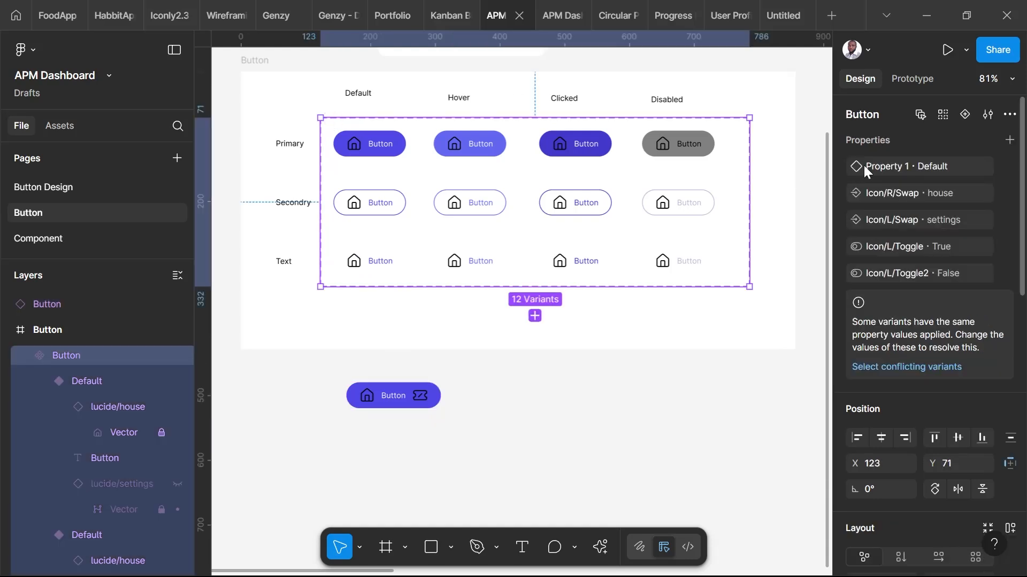
left_click(984, 167)
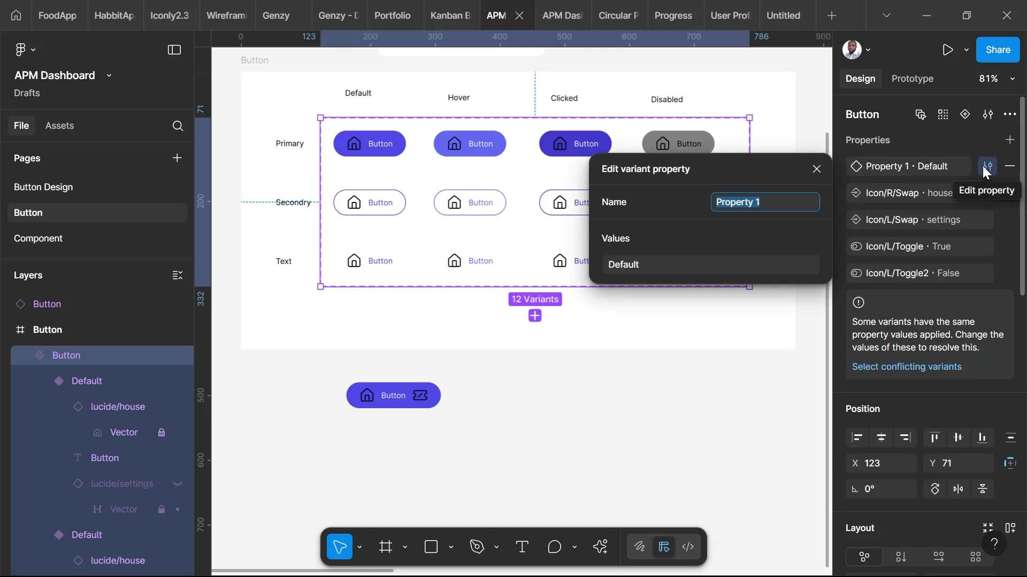
type("Butt")
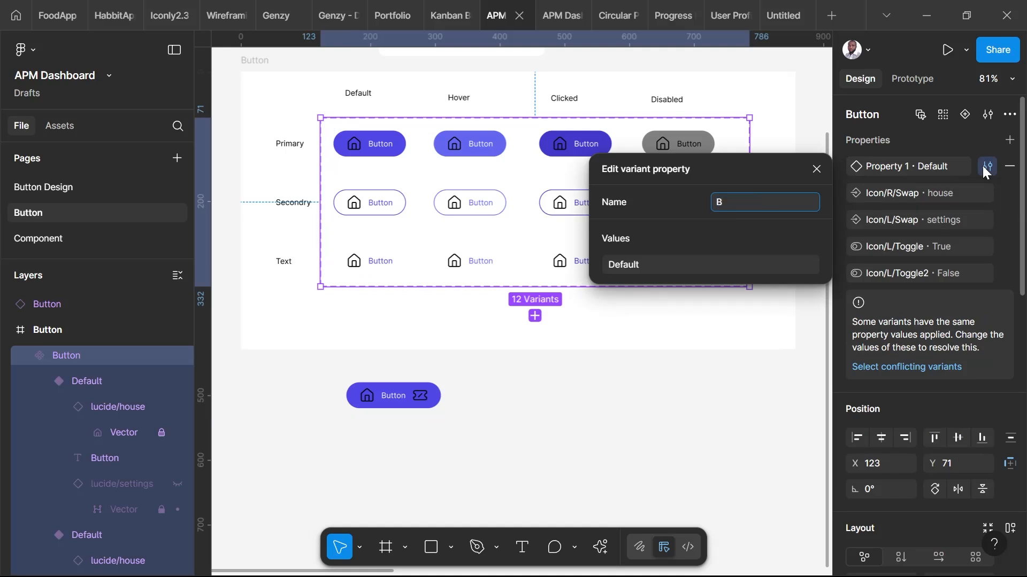
type("on State")
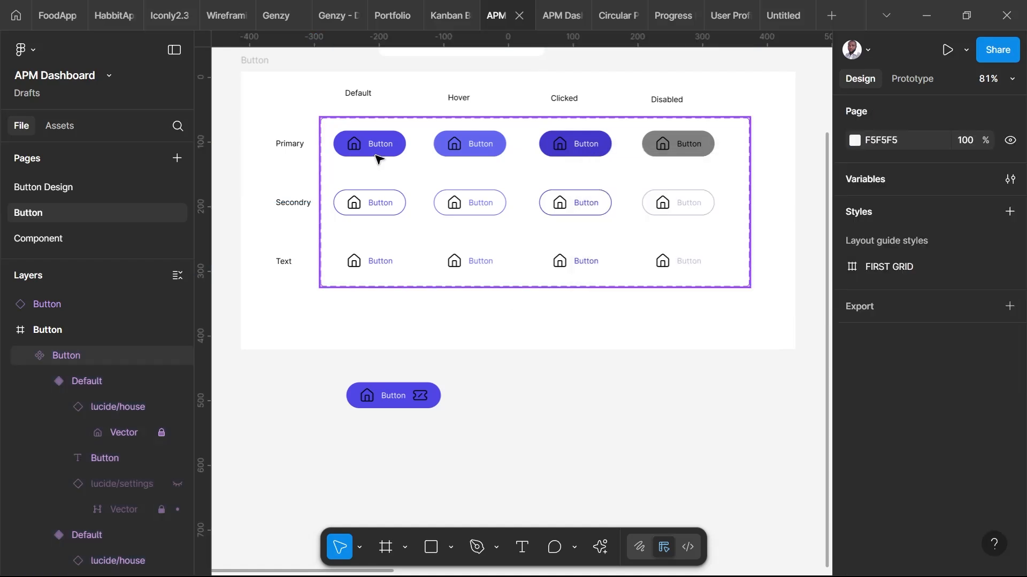
- Set the Button State value to Primary for all four button variants in the Primary row
left_click(362, 149)
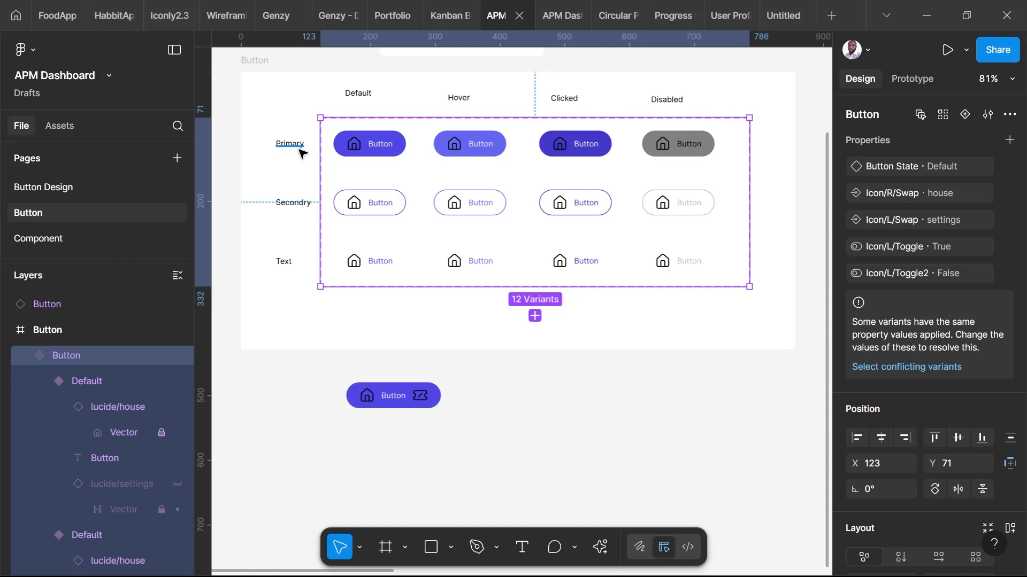
left_click(353, 152)
left_click(456, 152, "shift")
left_click(566, 154, "shift")
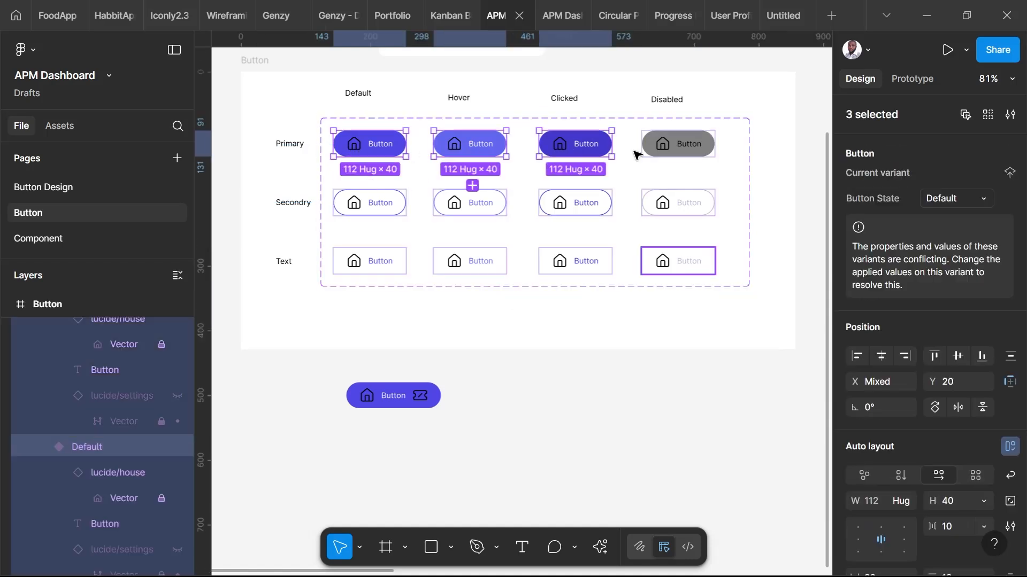
left_click(671, 152, "shift")
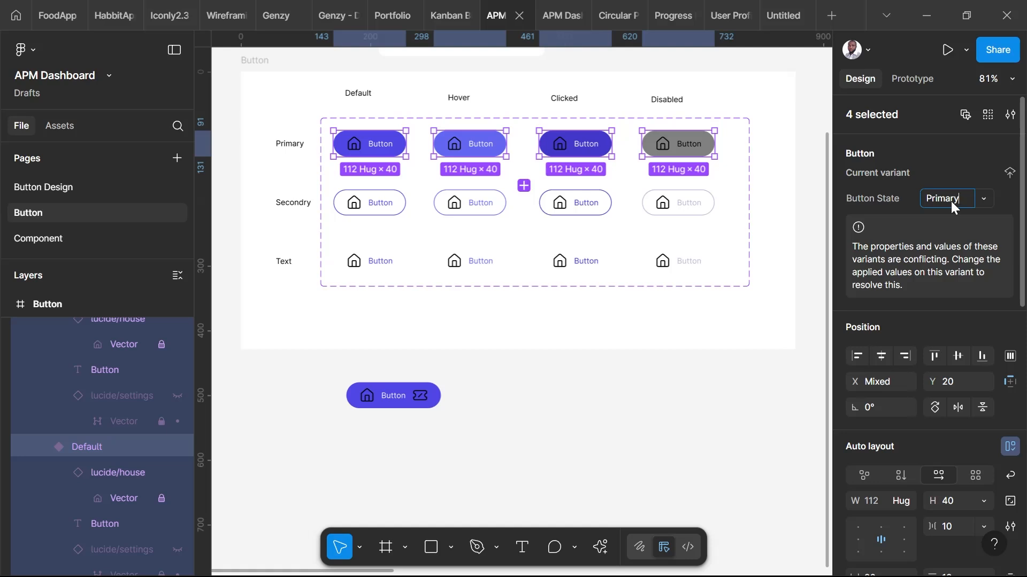
key("Return")
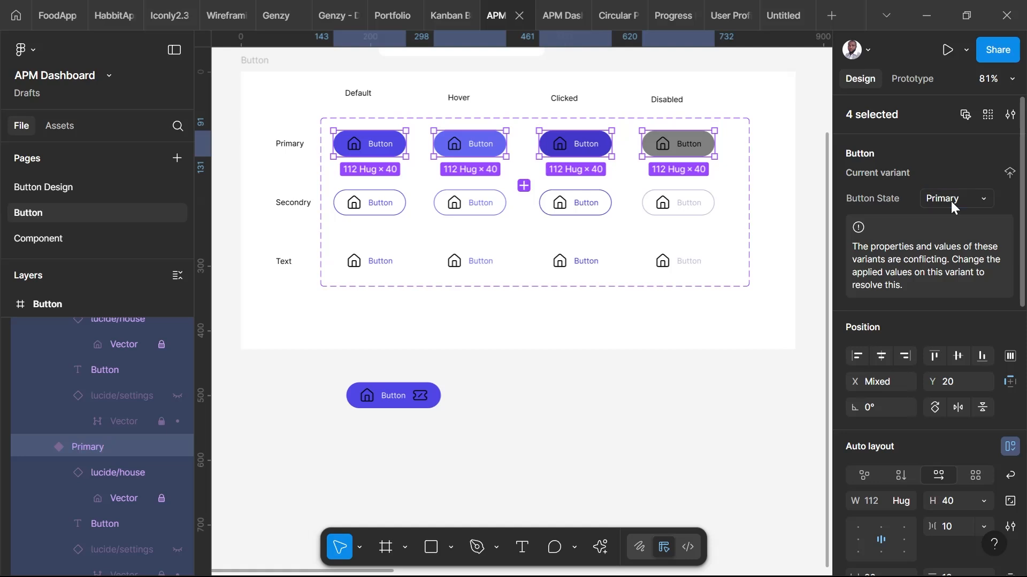
- Set the Button State value to Secondry for all four button variants in the Secondry row
left_click(386, 215)
left_click(469, 204, "shift")
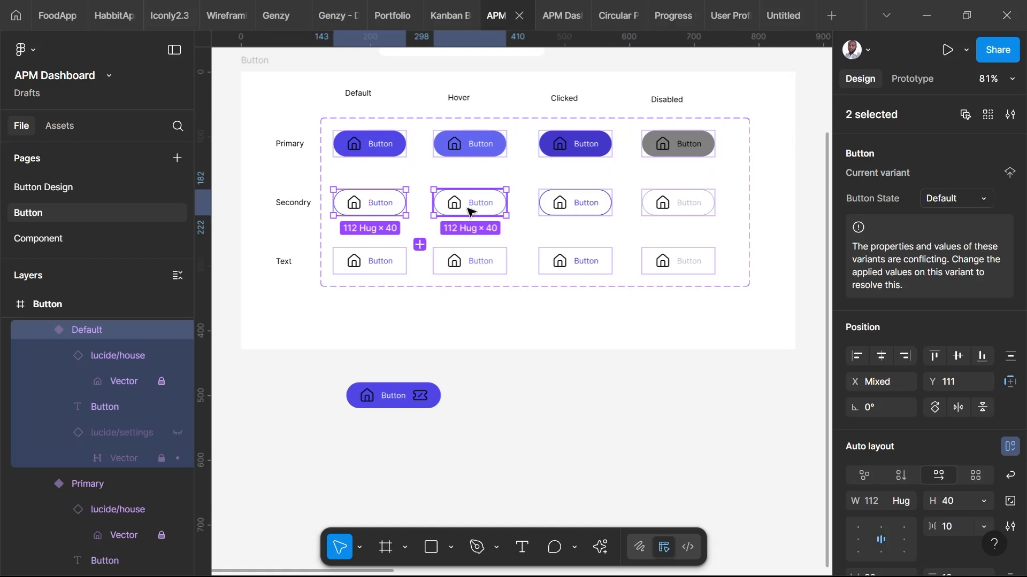
left_click(564, 211, "shift")
left_click(663, 211, "shift")
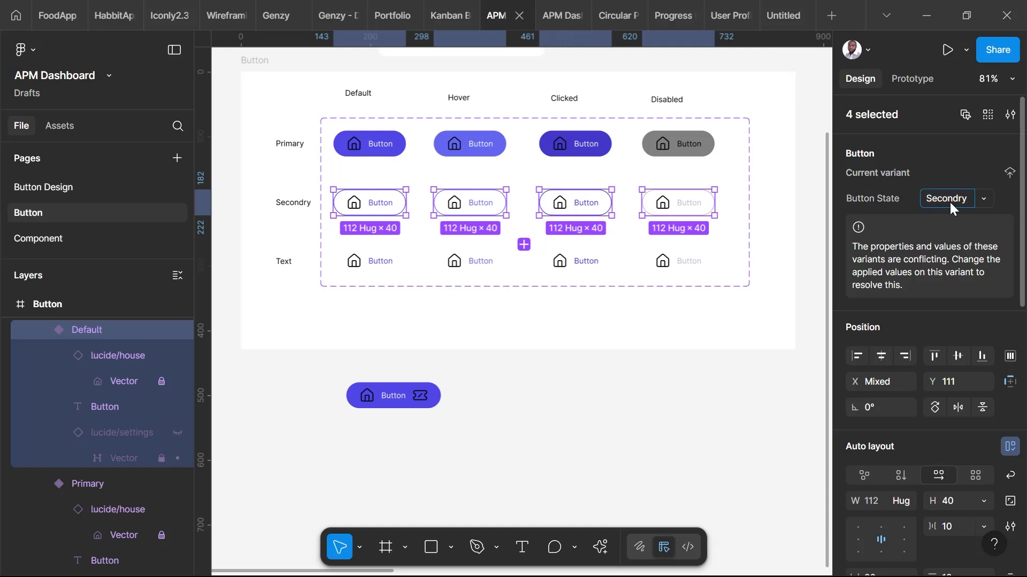
key("Return")
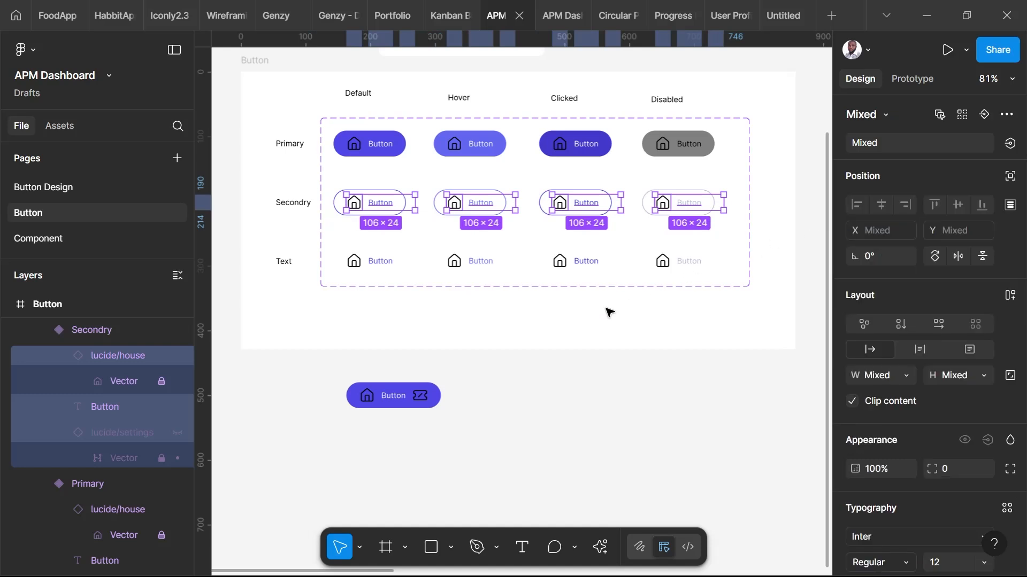
left_click(603, 318)
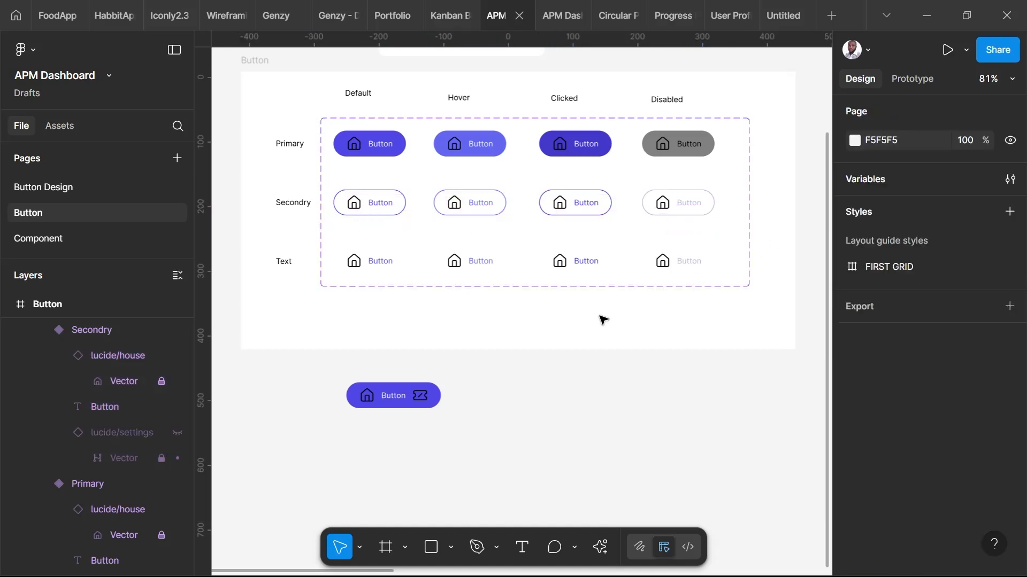
- Set the Button State value to Text for all four button variants in the Text row
left_click(371, 270)
left_click(371, 269)
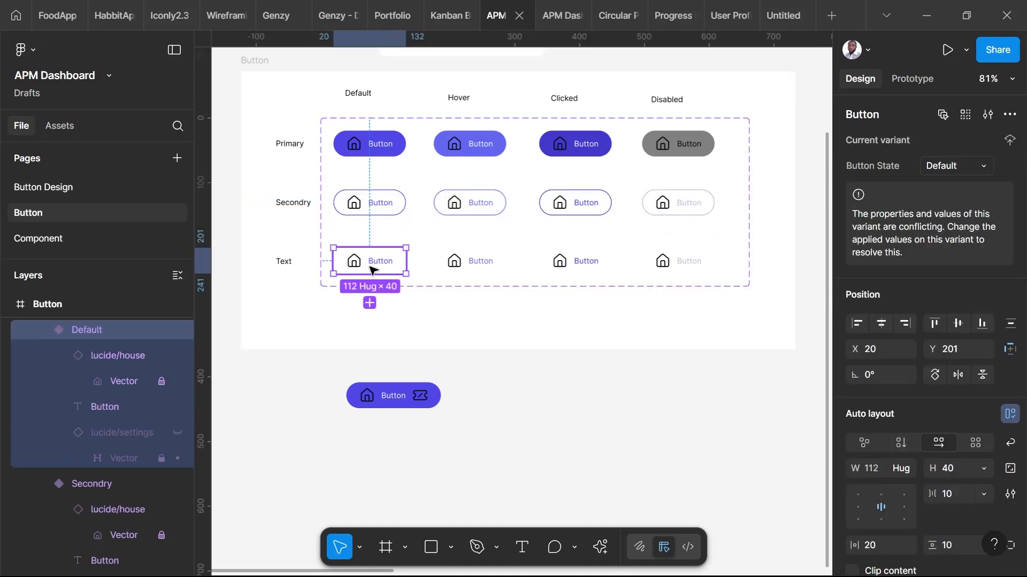
left_click(449, 266, "shift")
left_click(559, 268, "shift")
left_click(682, 266, "shift")
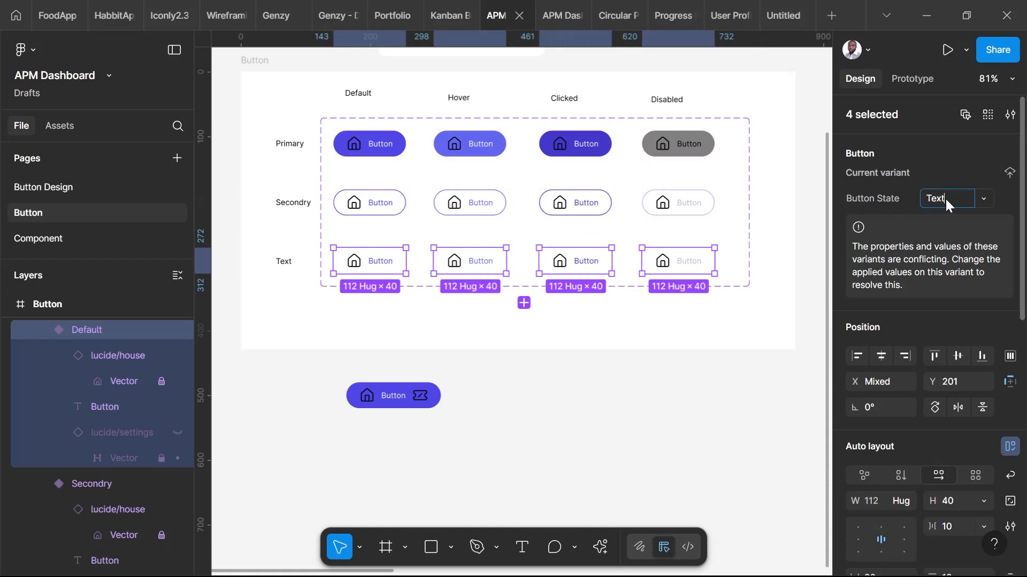
key("Return")
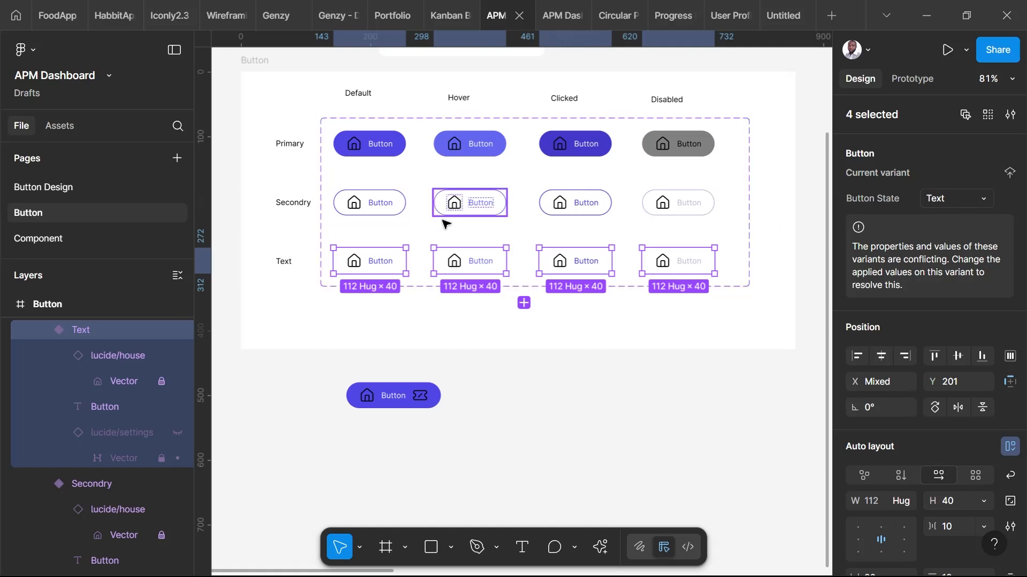
left_click(545, 397)
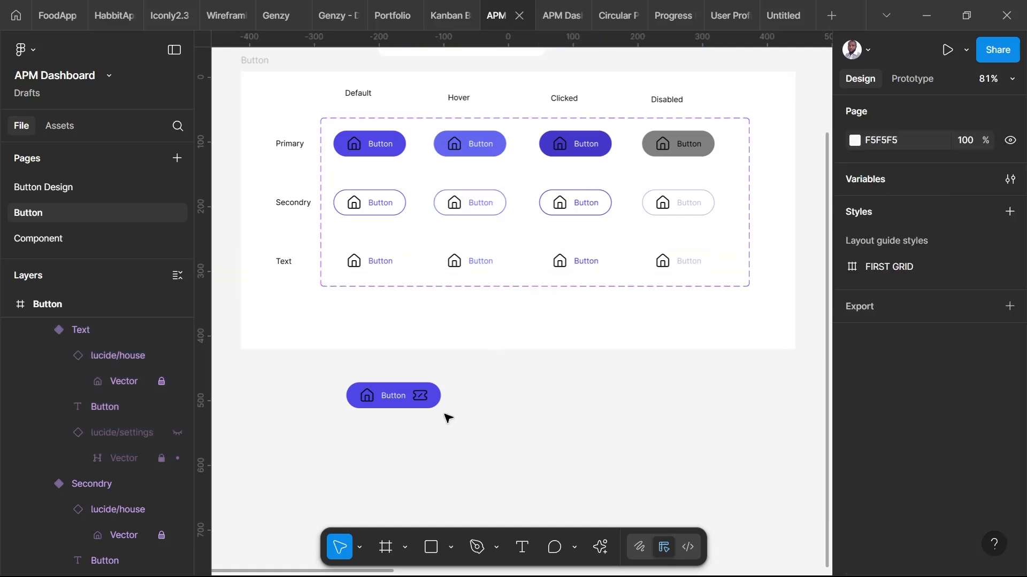
- Try the Button State values Secondry and Primary in the placed button instance, leaving it on Text
left_click(397, 409)
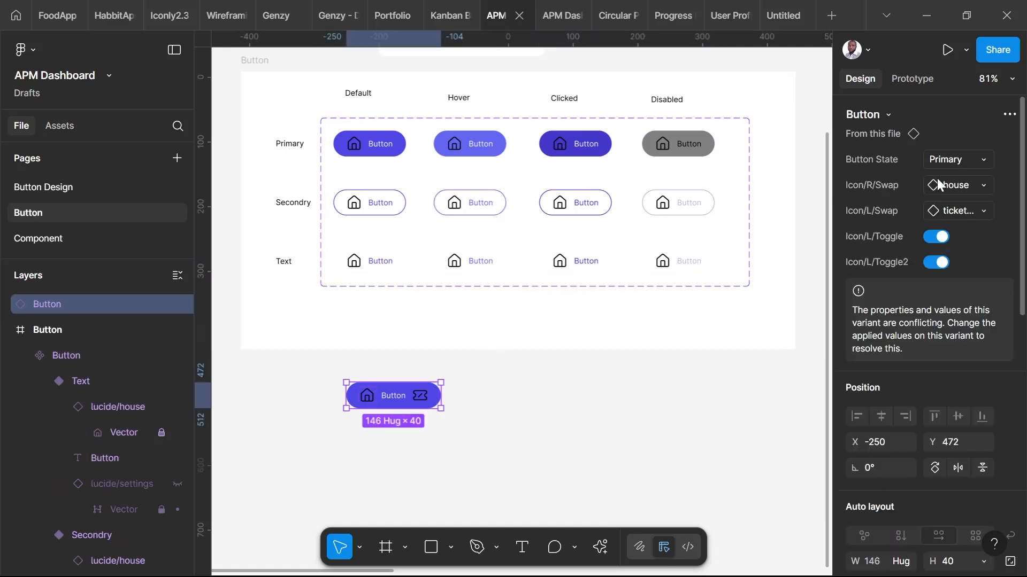
left_click(983, 158)
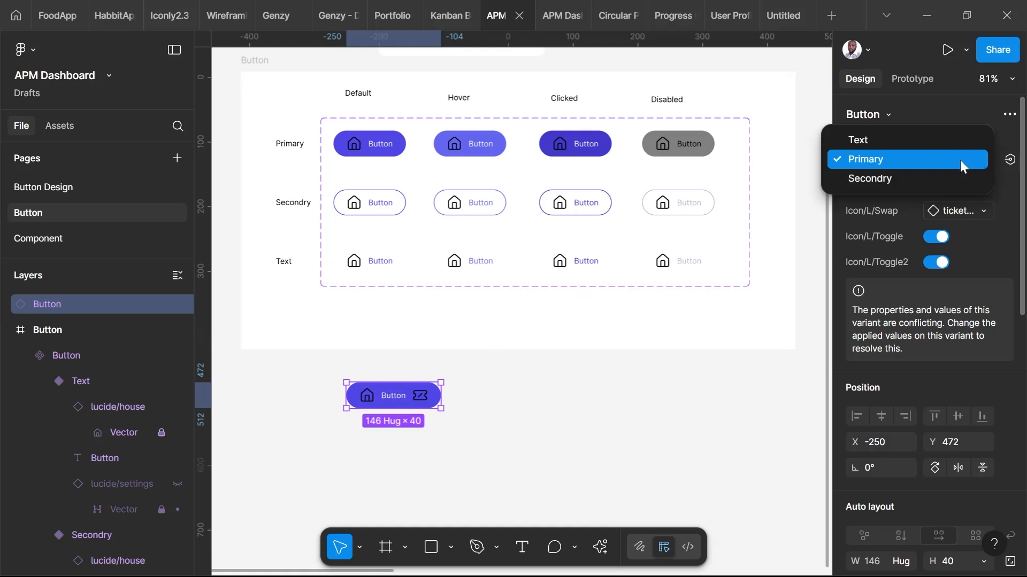
left_click(927, 176)
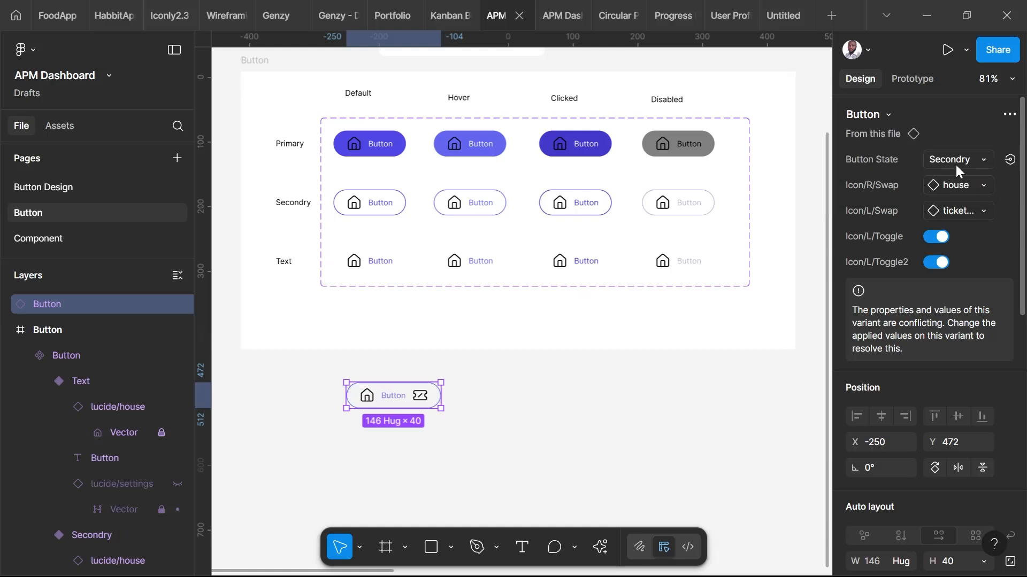
left_click(980, 159)
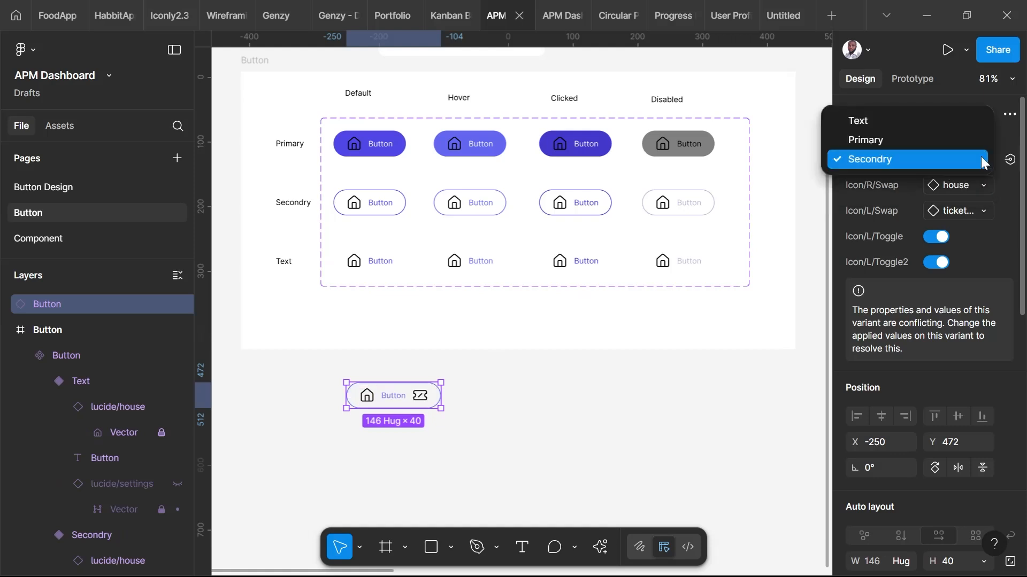
left_click(919, 143)
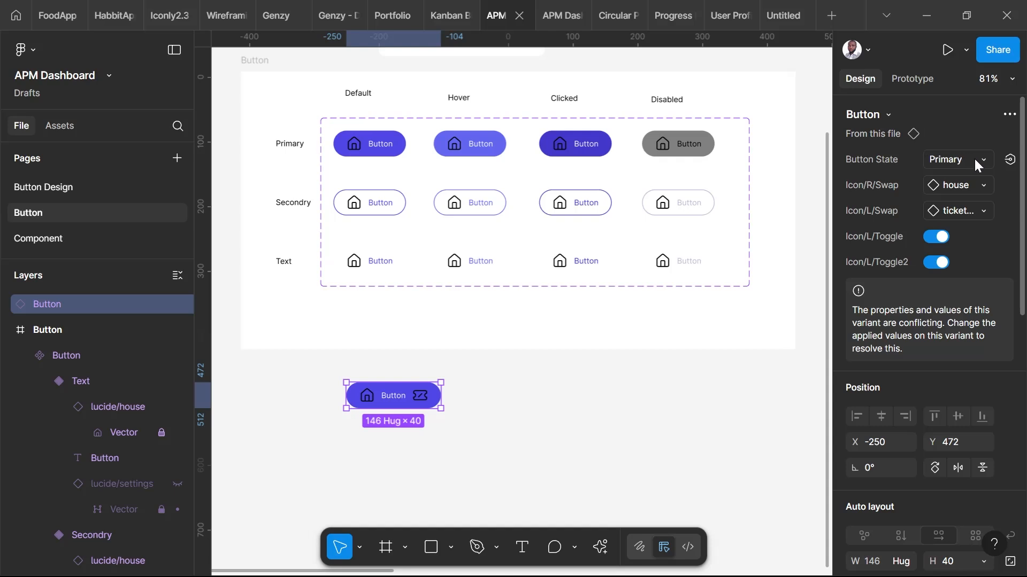
left_click(973, 159)
left_click(922, 142)
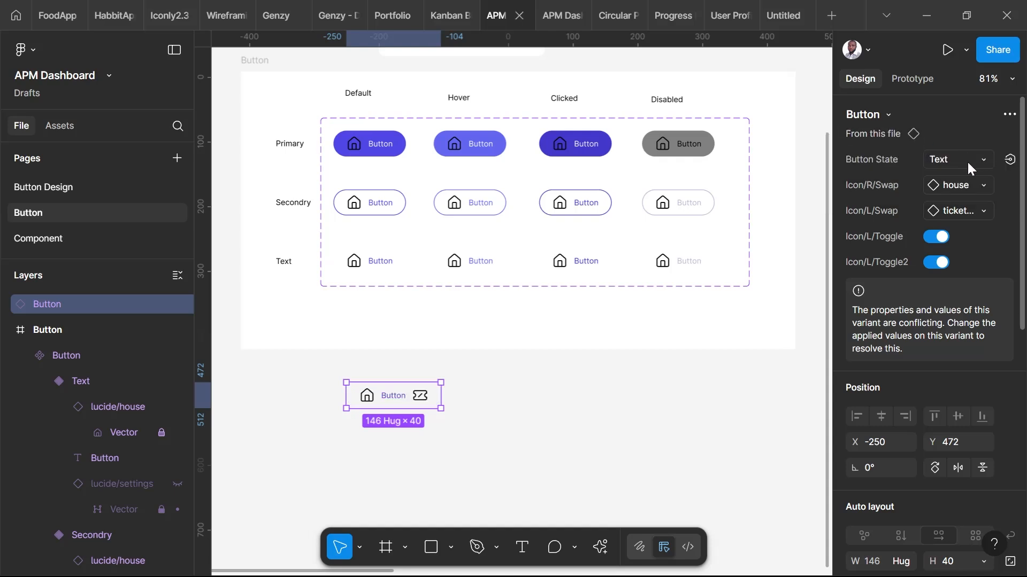
left_click(742, 374)
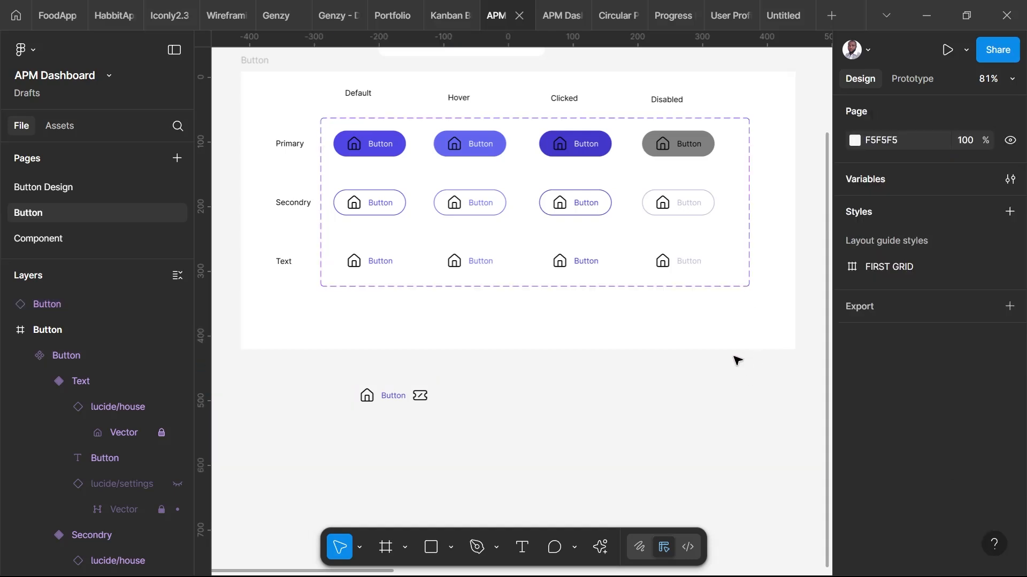
- Create a variant property named Button Type, with the value Default, on the button component set
left_click(712, 288)
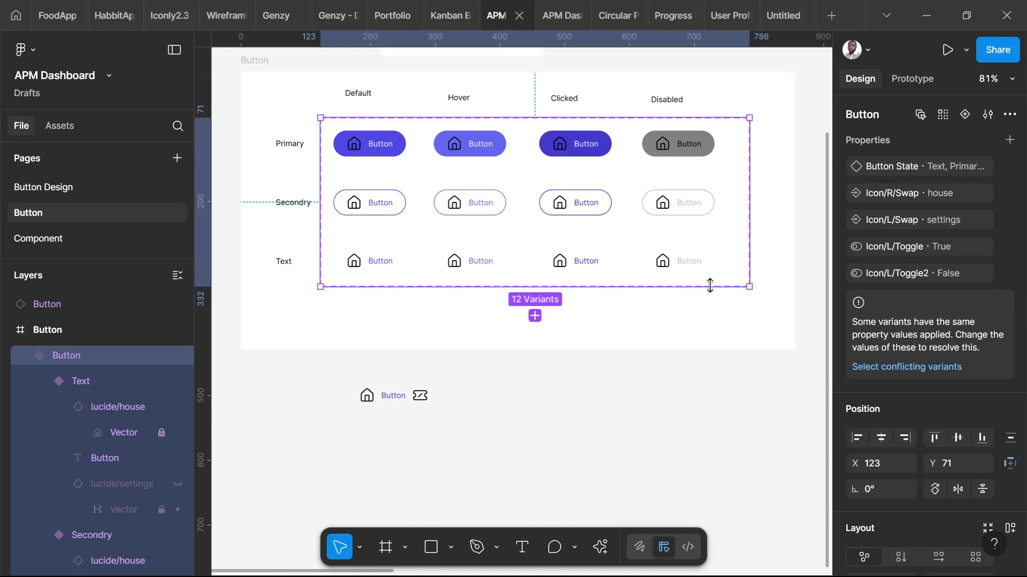
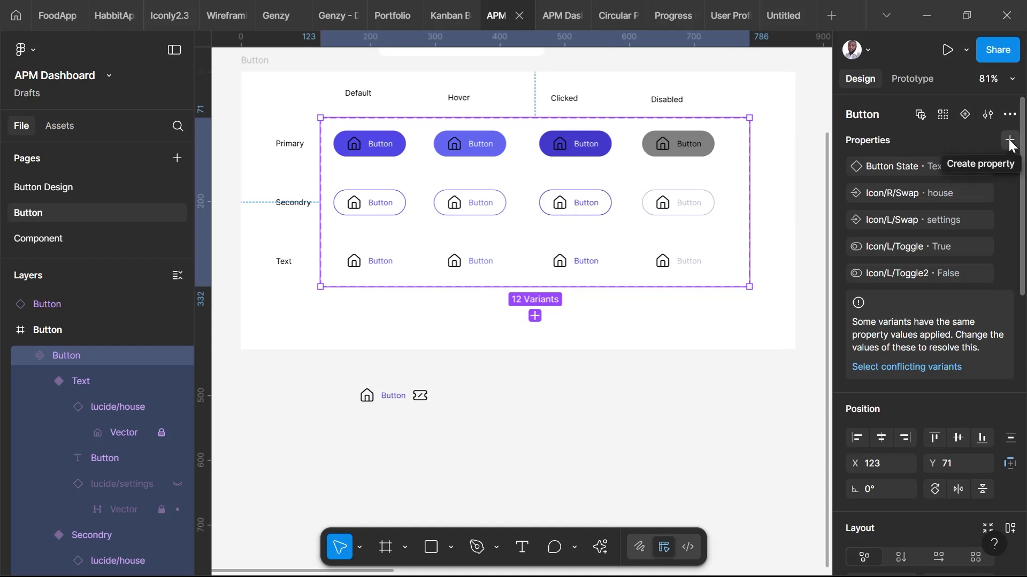
left_click(1010, 141)
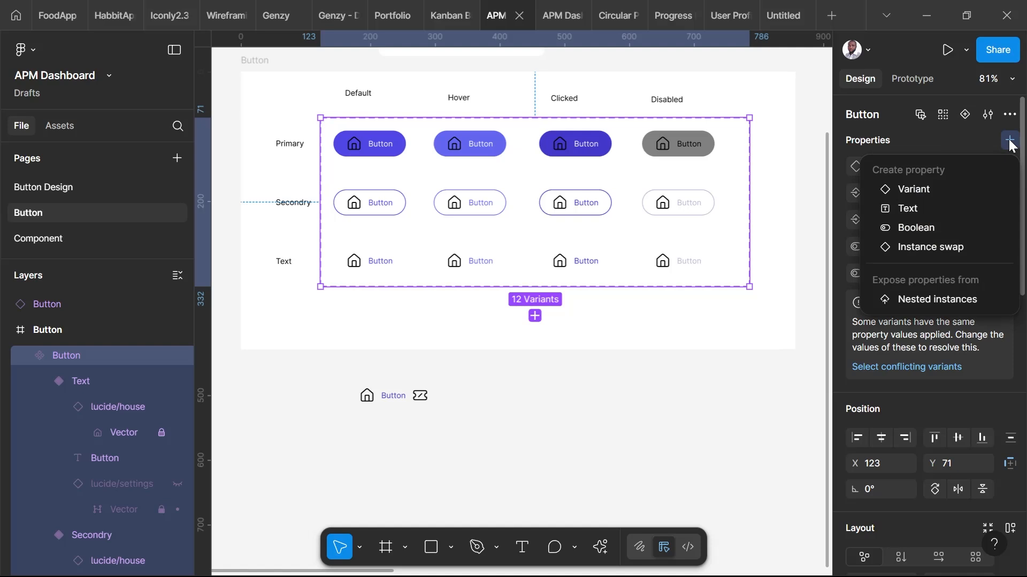
left_click(922, 189)
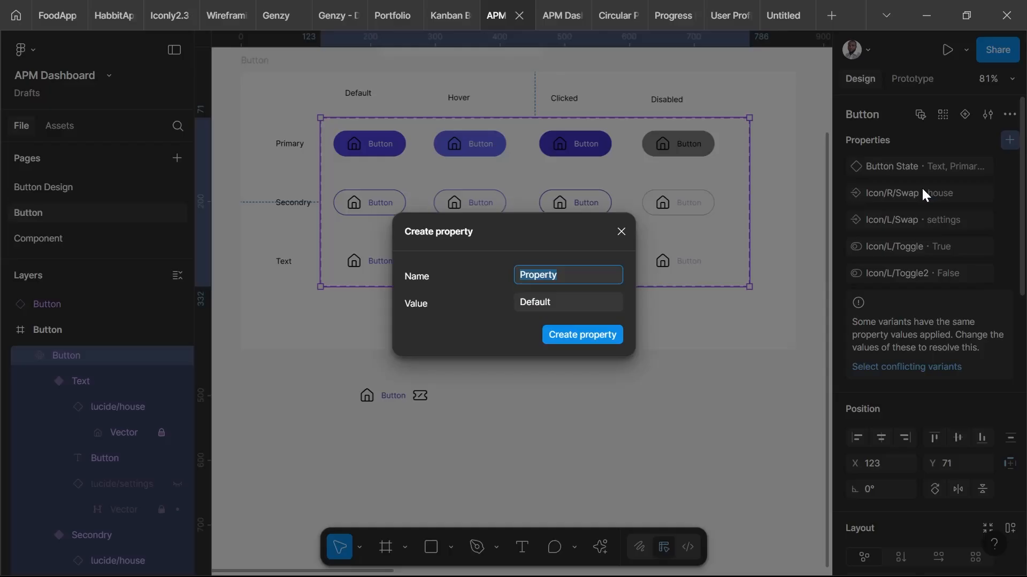
type("Button Type")
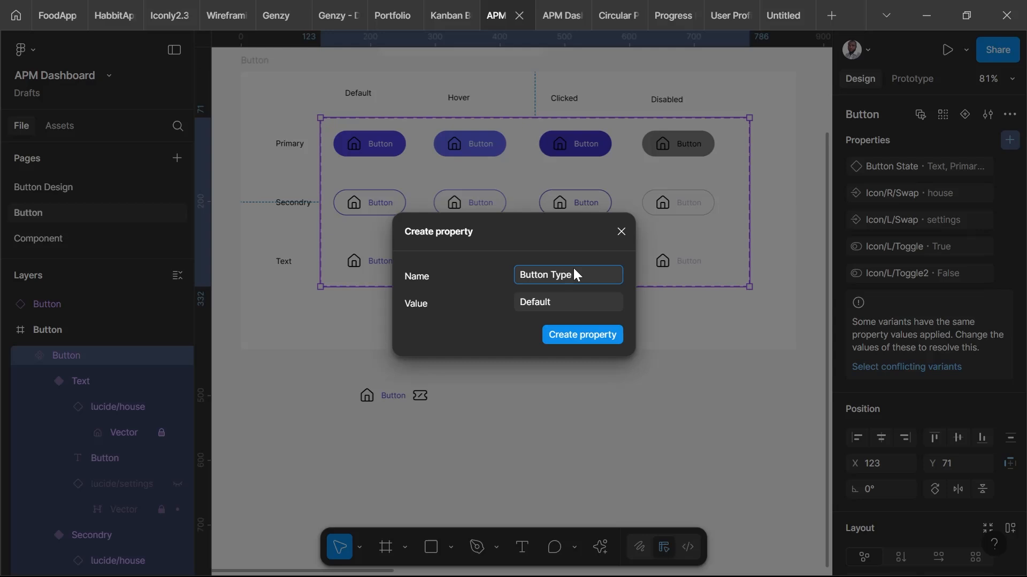
left_click(582, 338)
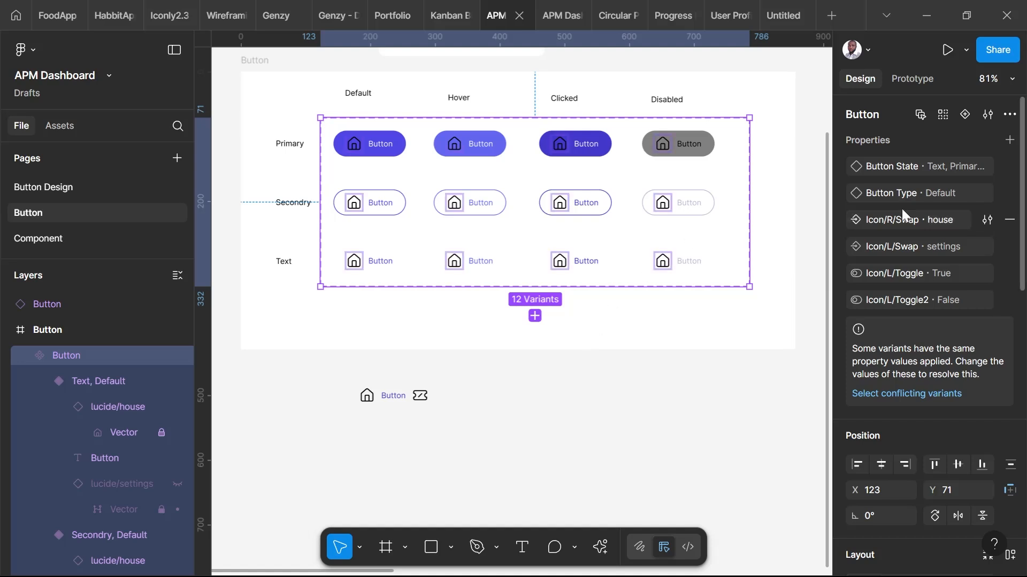
double_click(935, 194)
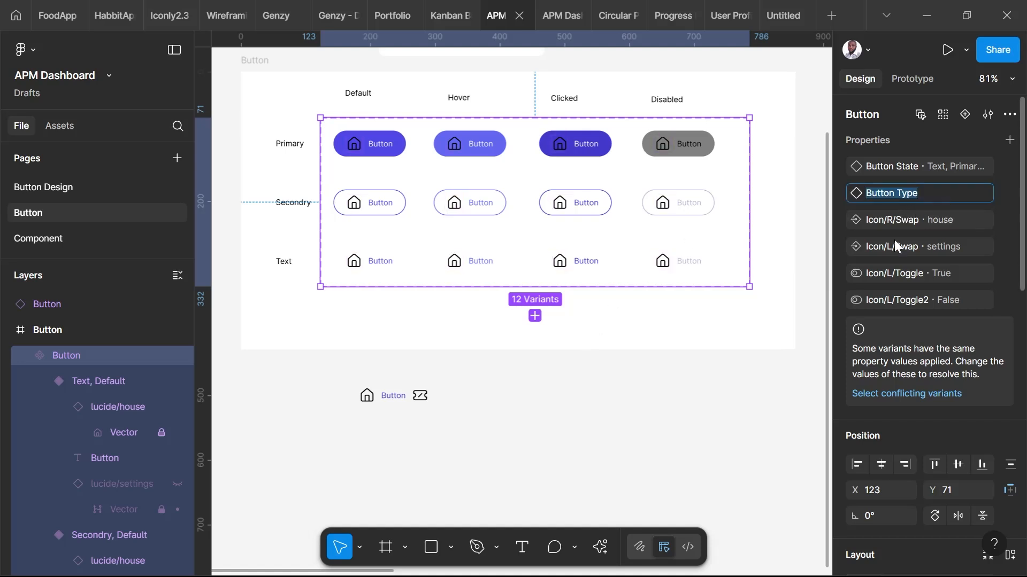
left_click(777, 322)
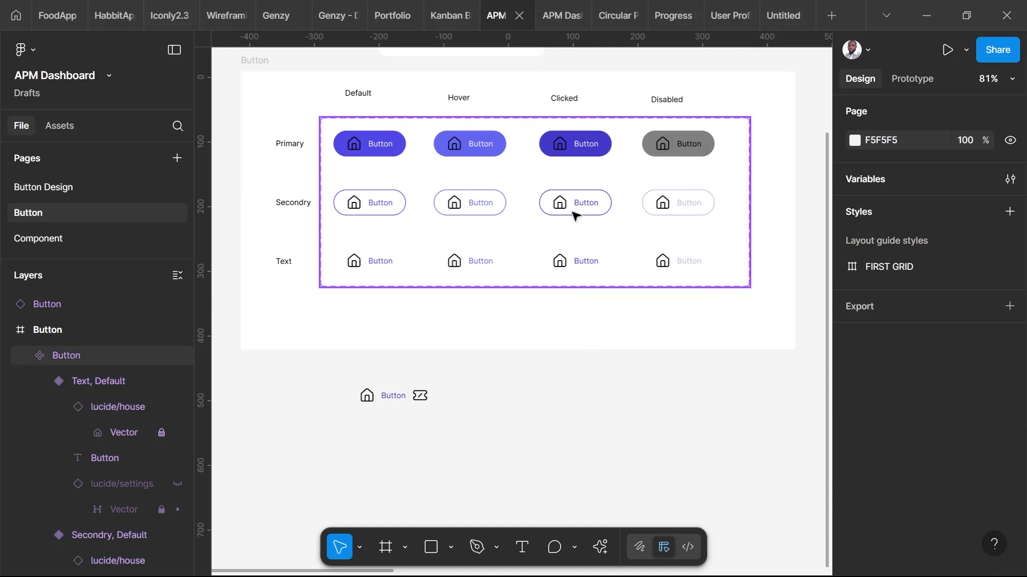
- Check the Button Type value of the three variants in the Default column
left_click(418, 148)
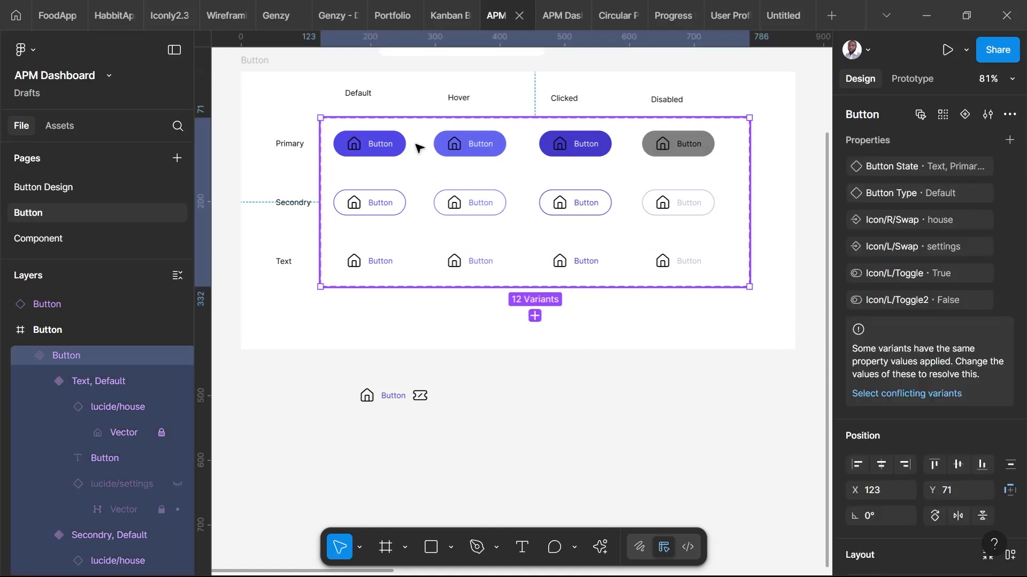
left_click(390, 156)
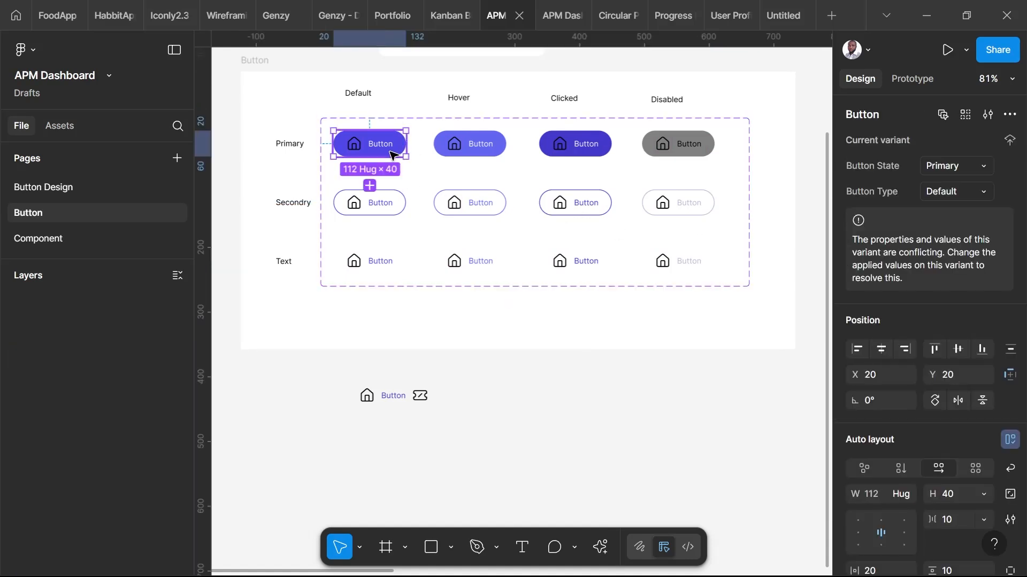
left_click(376, 211, "shift")
left_click(377, 262, "shift")
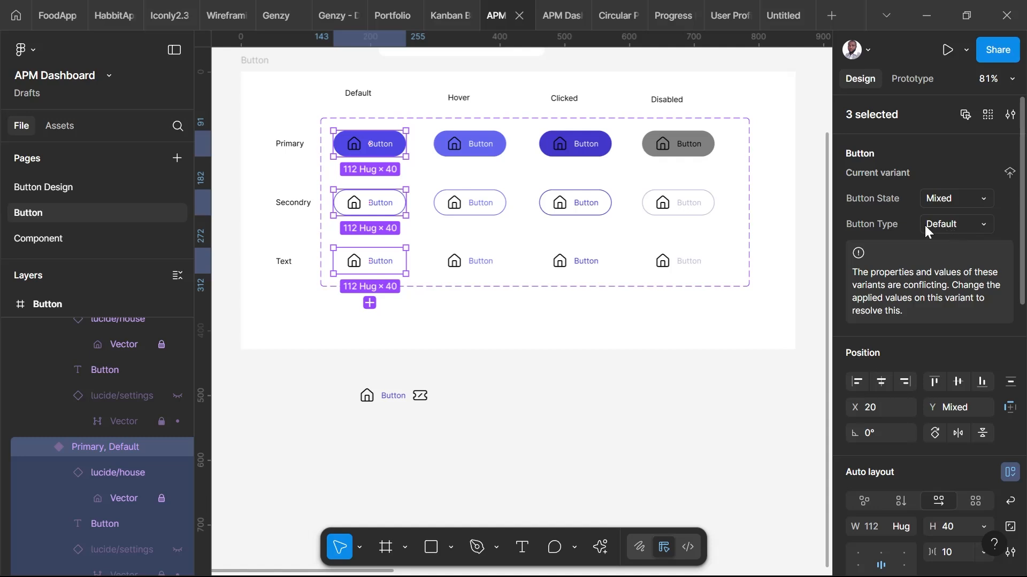
- Set the Button Type value to Hover for the three variants in the Hover column
left_click(463, 150)
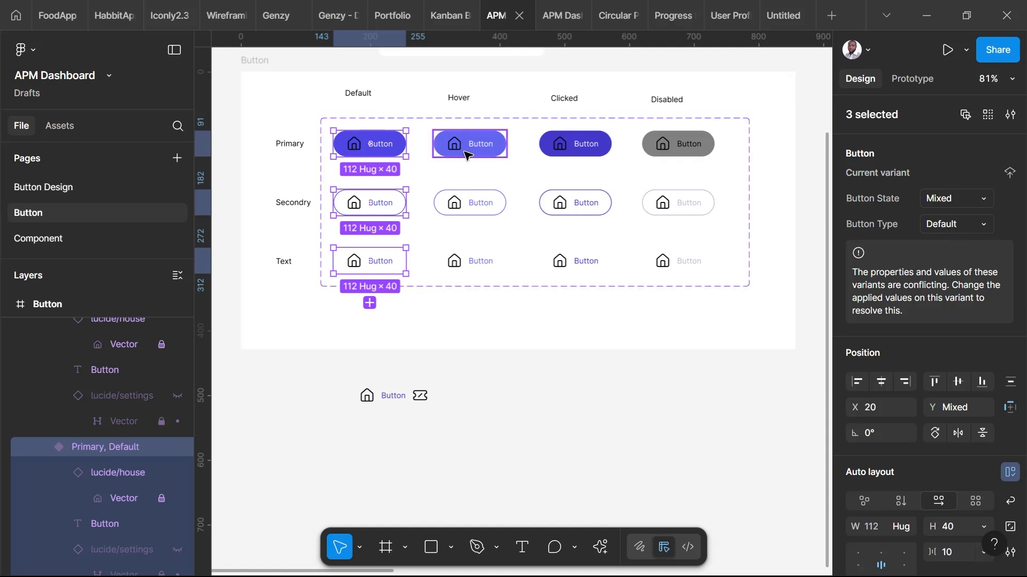
left_click(459, 202, "shift")
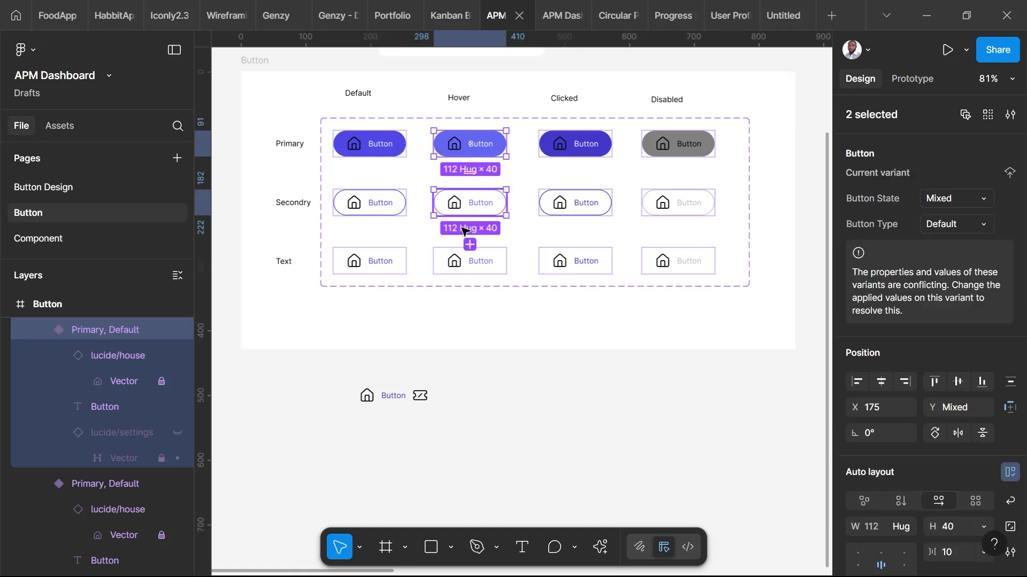
left_click(473, 266, "shift")
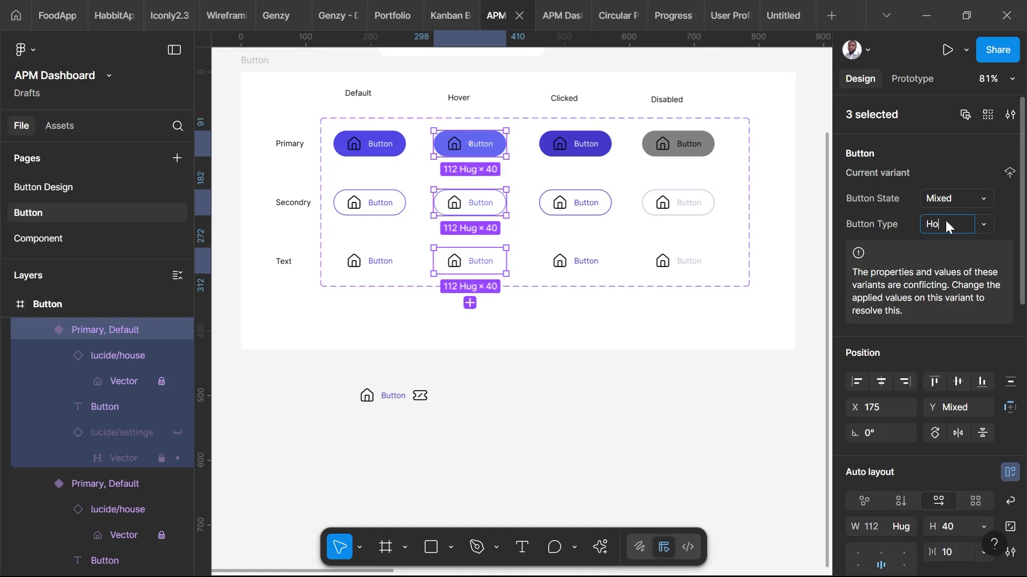
key("Return")
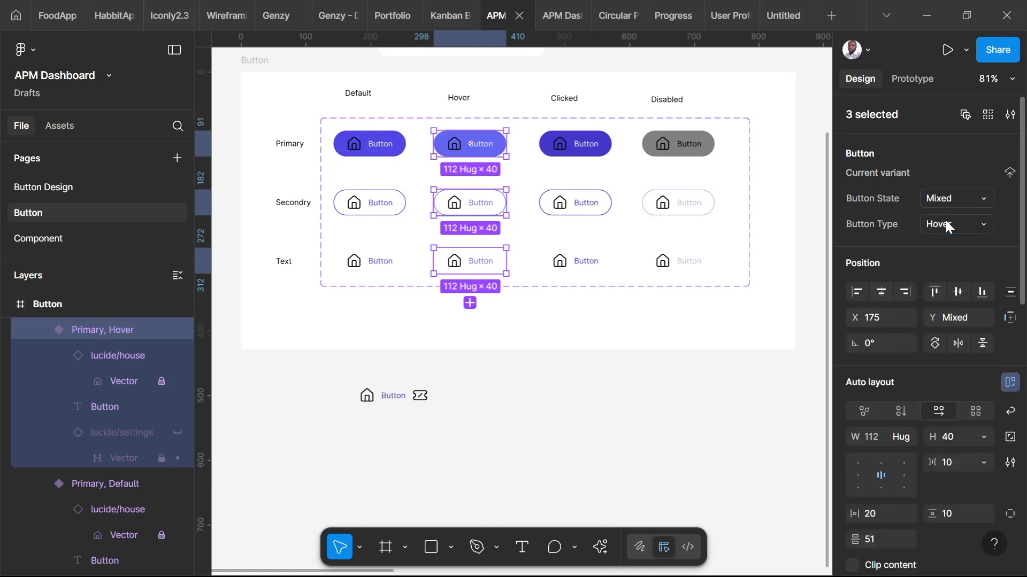
- Set the Button Type value to Clicked for the three variants in the Clicked column
left_click(572, 145)
left_click(584, 204, "shift")
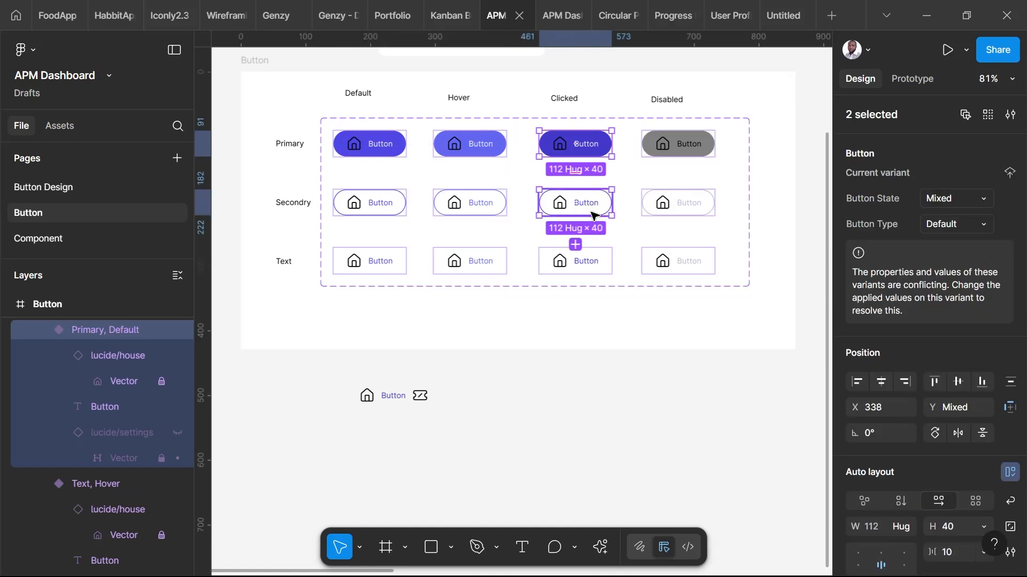
left_click(582, 267, "shift")
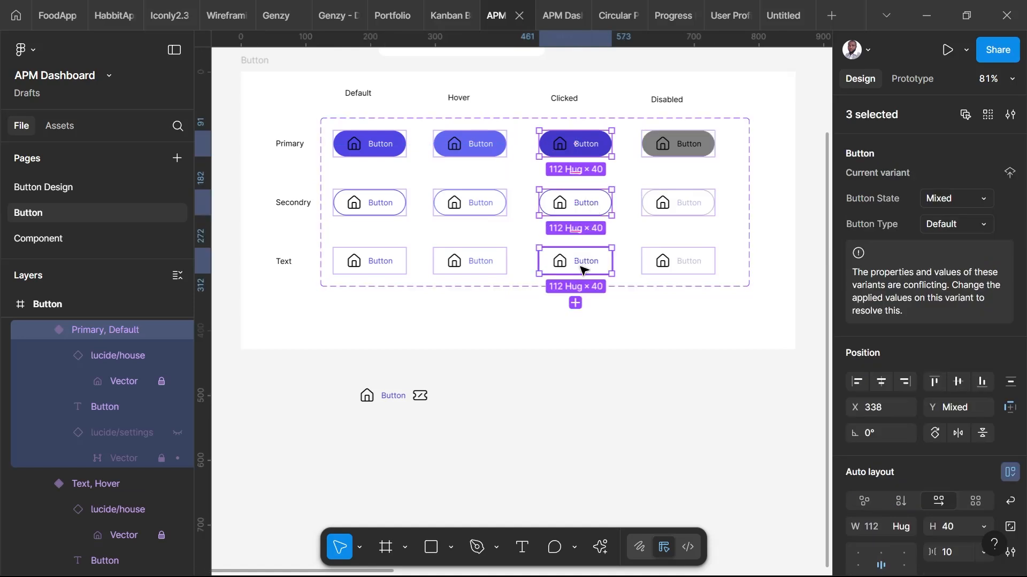
left_click(938, 200)
left_click(944, 227)
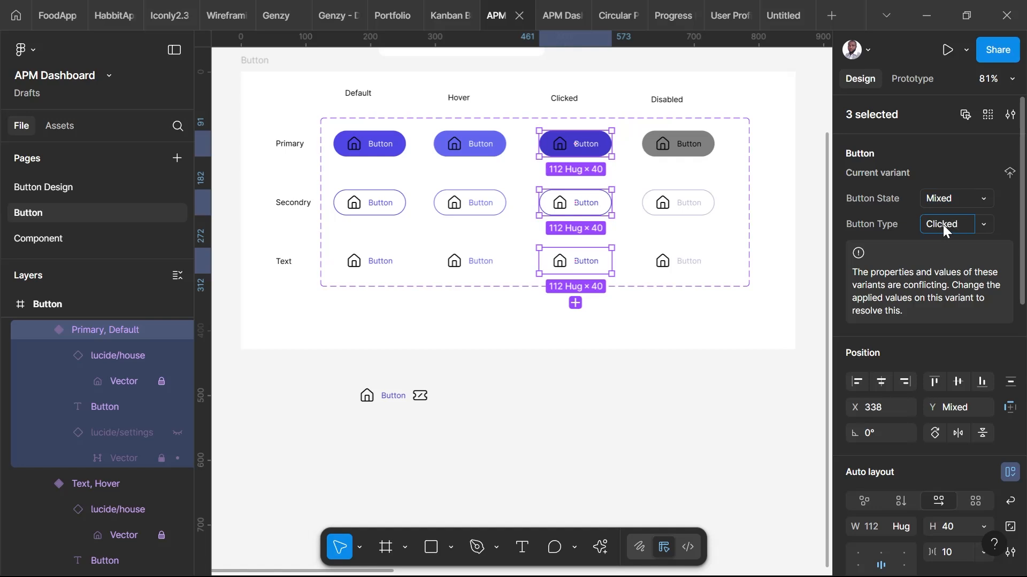
key("Return")
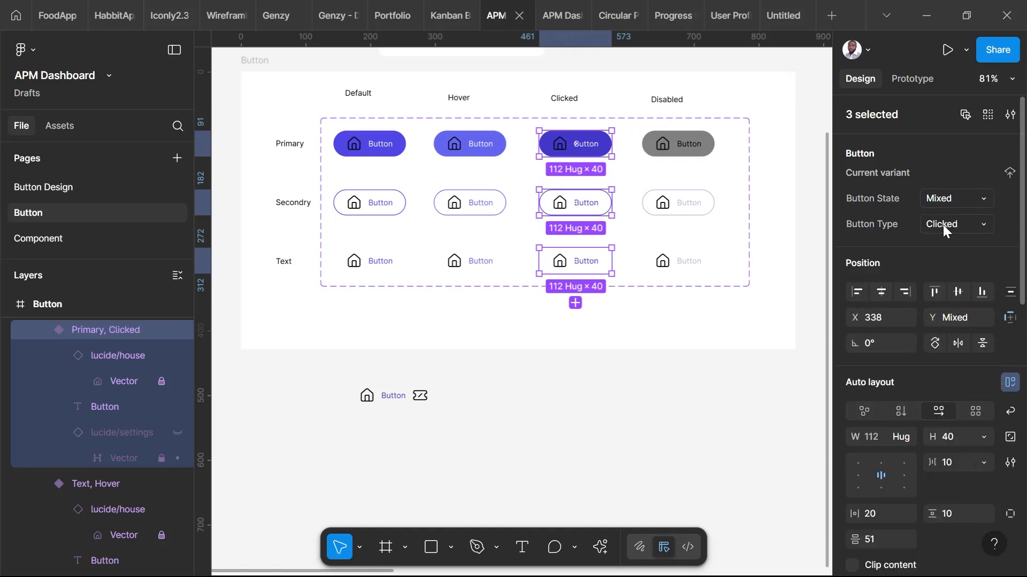
- Set the Button Type value to Disabled for the three variants in the Disabled column
left_click(705, 153)
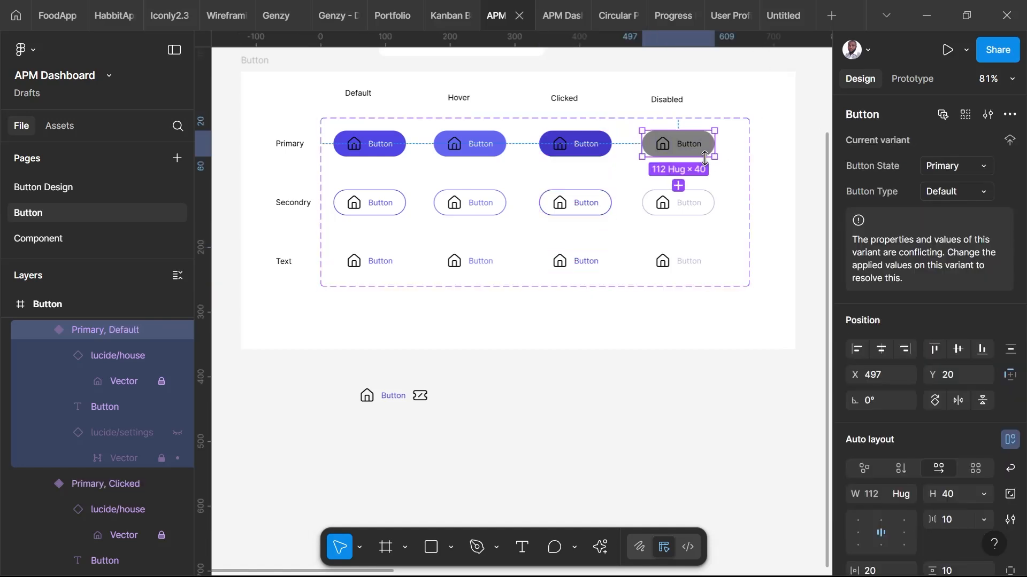
left_click(703, 204, "shift")
left_click(701, 261, "shift")
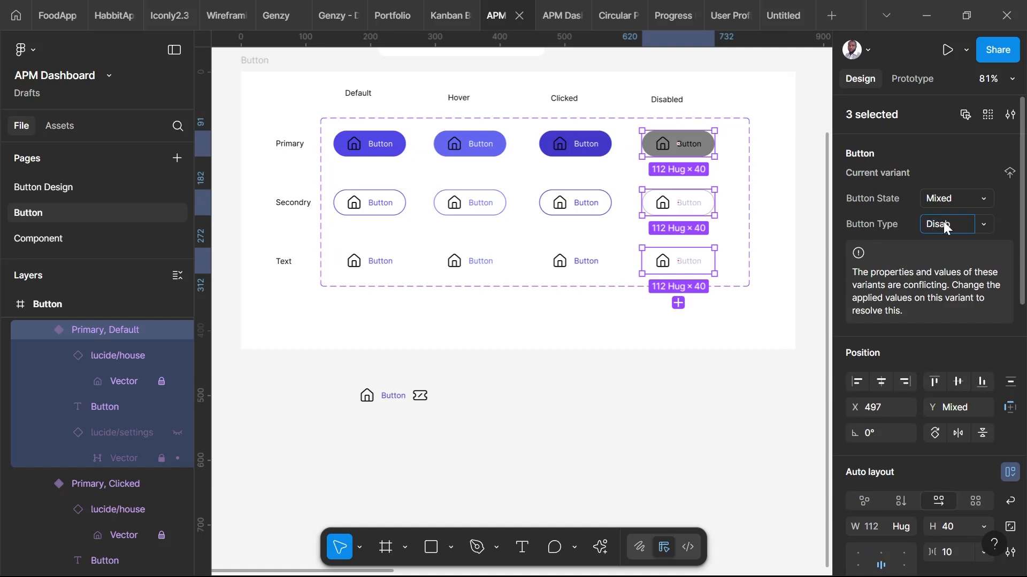
key("Return")
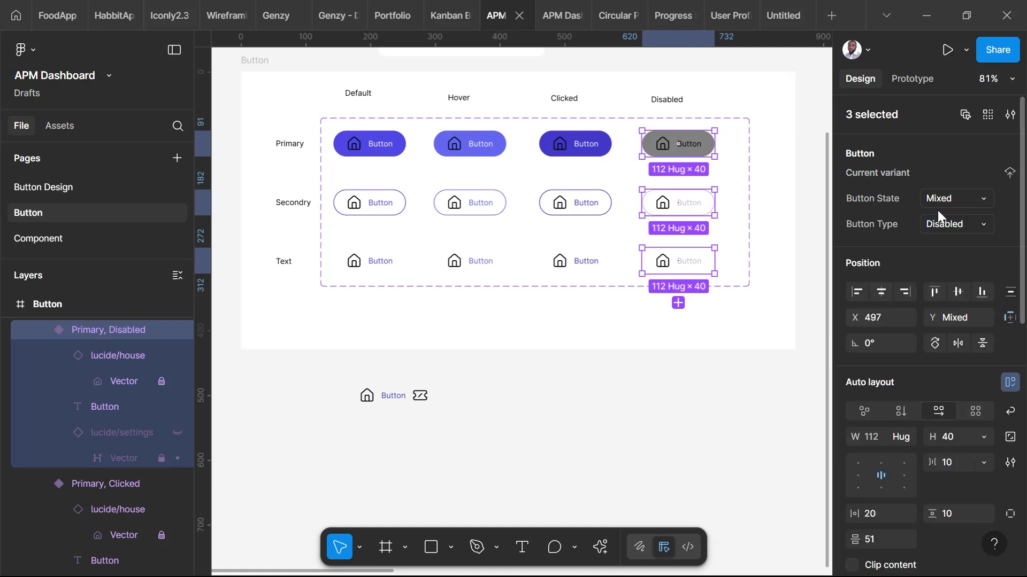
left_click(558, 403)
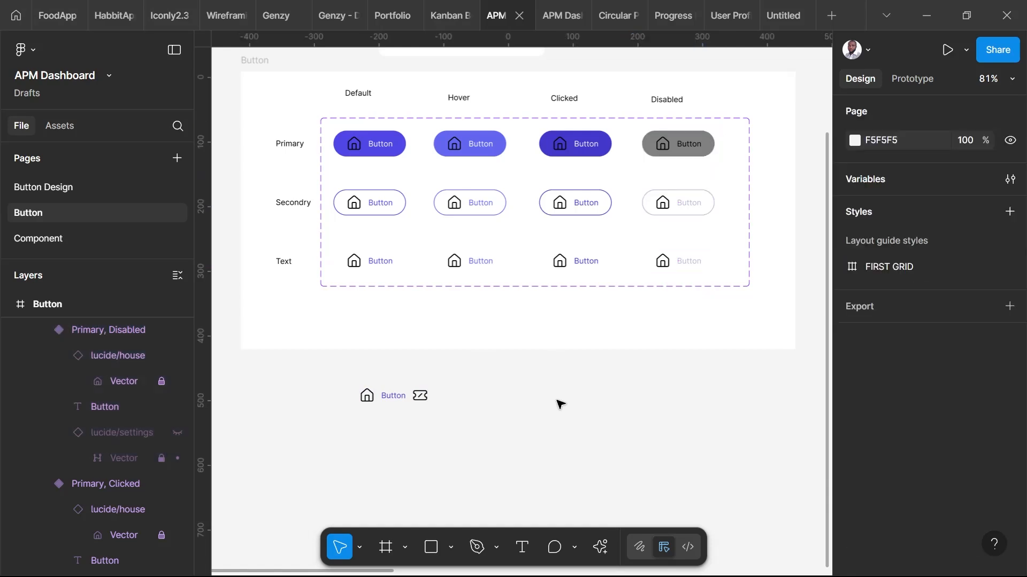
- Set the Button State of the placed button instance below the component set to Primary
left_click(397, 409)
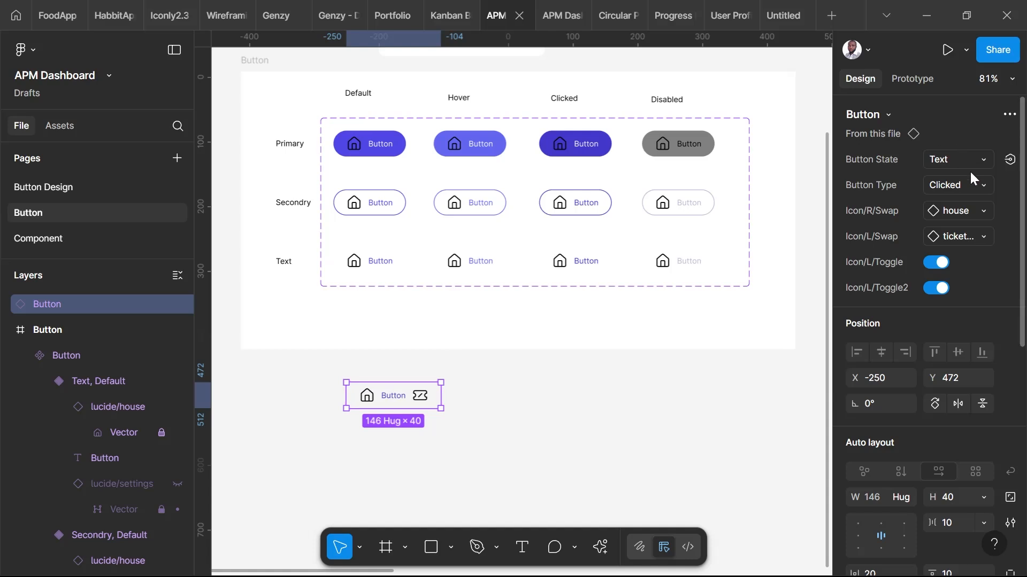
left_click(982, 160)
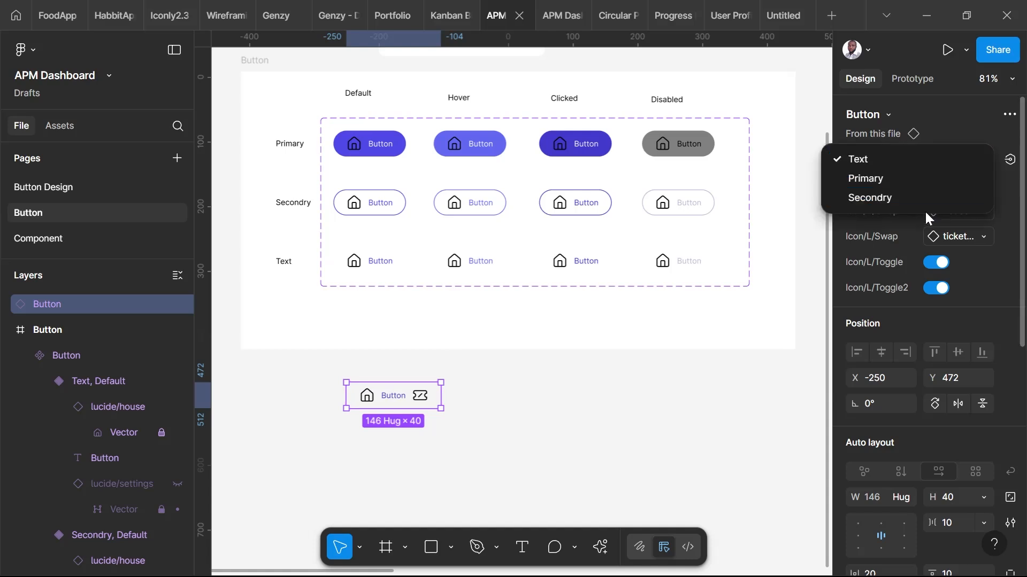
left_click(915, 179)
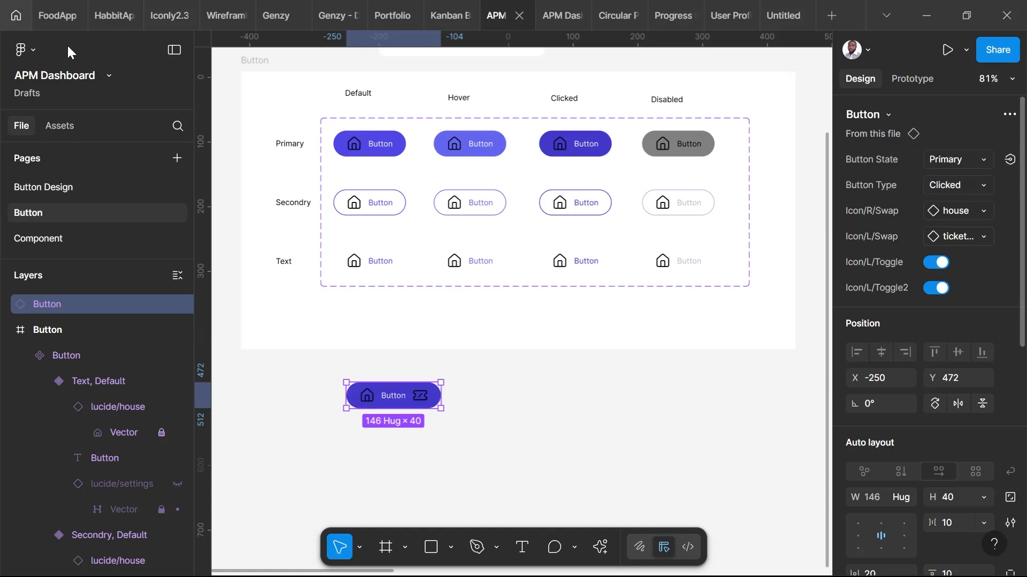
- Create a text property named Label, with the value Button, on the matching text layers of all twelve variants
left_click(385, 269)
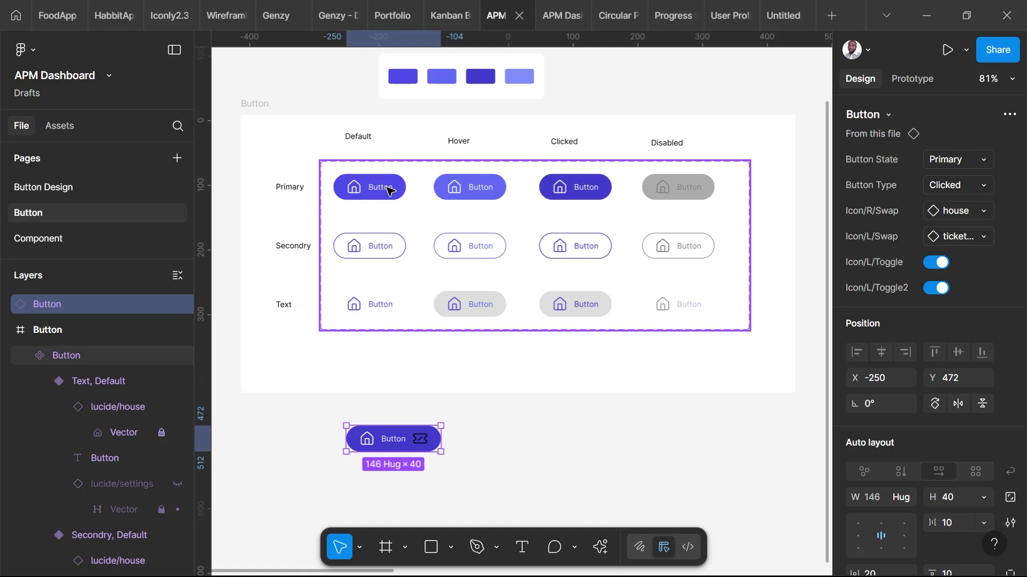
left_click(387, 190)
double_click(386, 191)
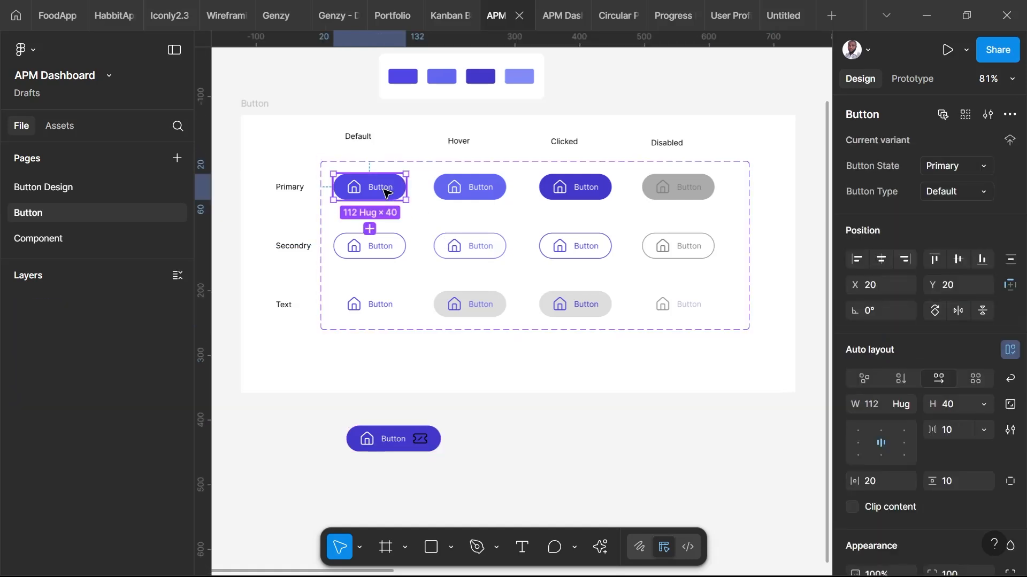
double_click(386, 192)
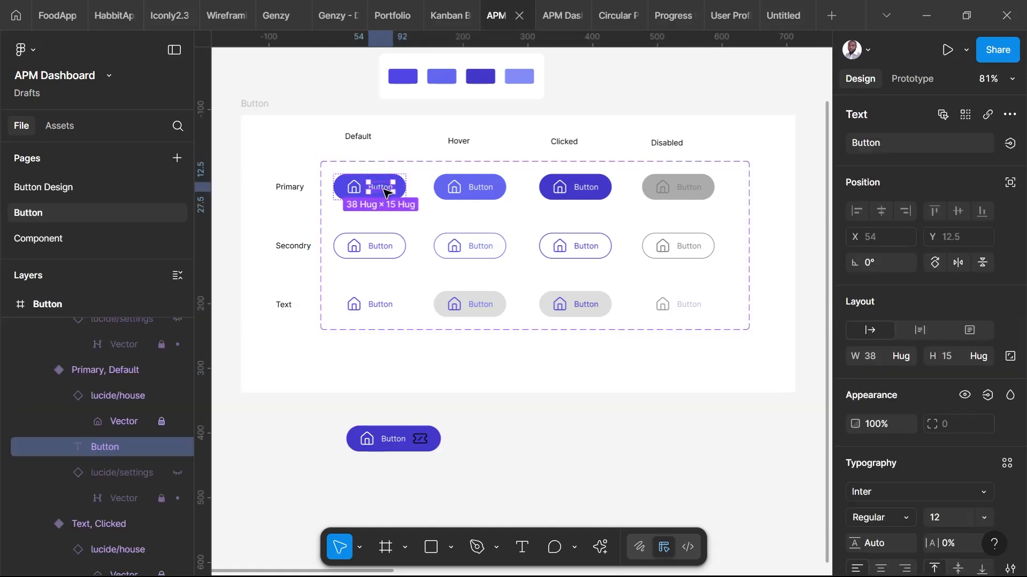
left_click(962, 115)
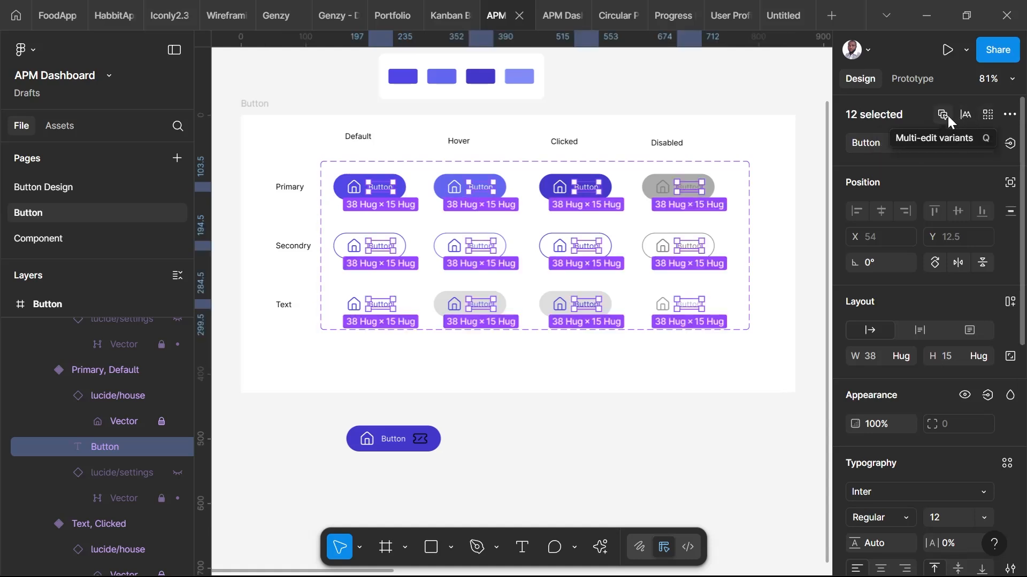
left_click(1010, 145)
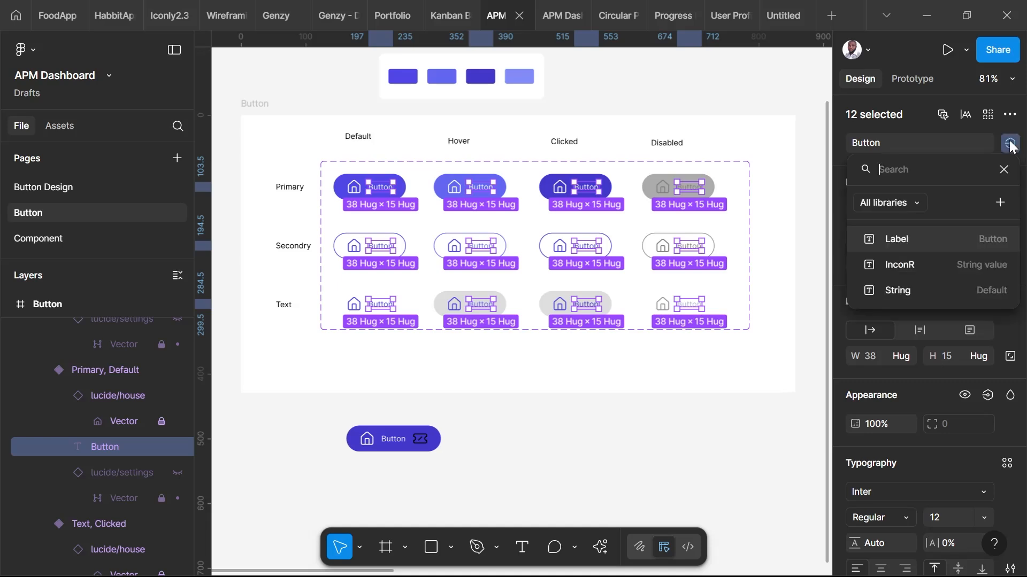
left_click(1001, 203)
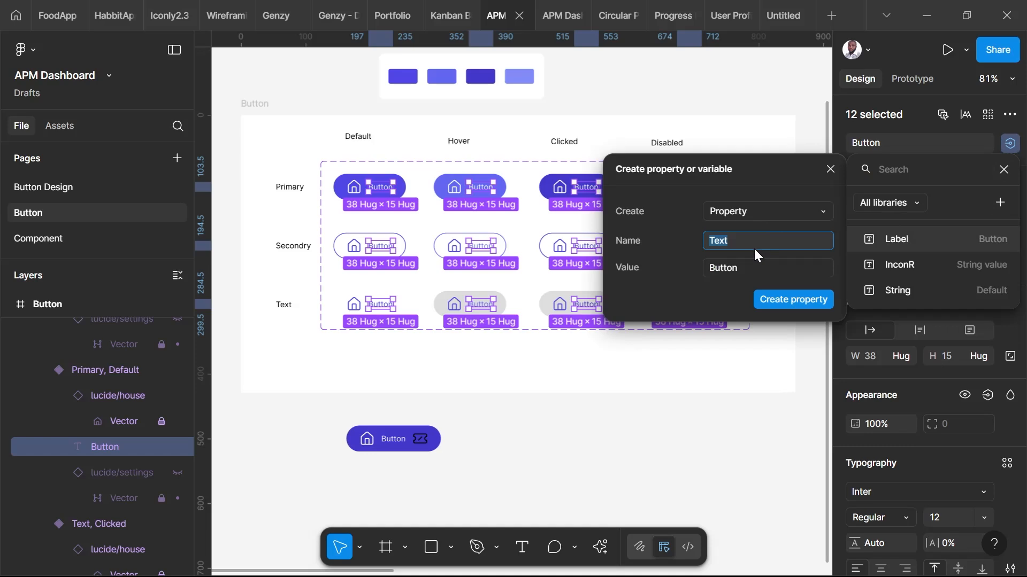
type("Label")
left_click(783, 300)
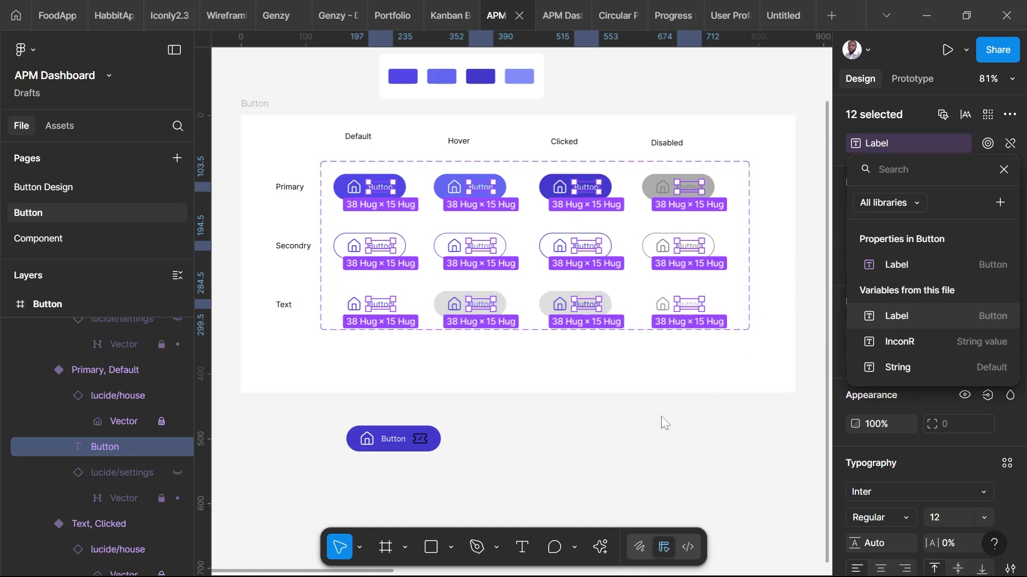
key("Escape")
- Set the Label of the placed button instance to Sign Up
left_click(437, 445)
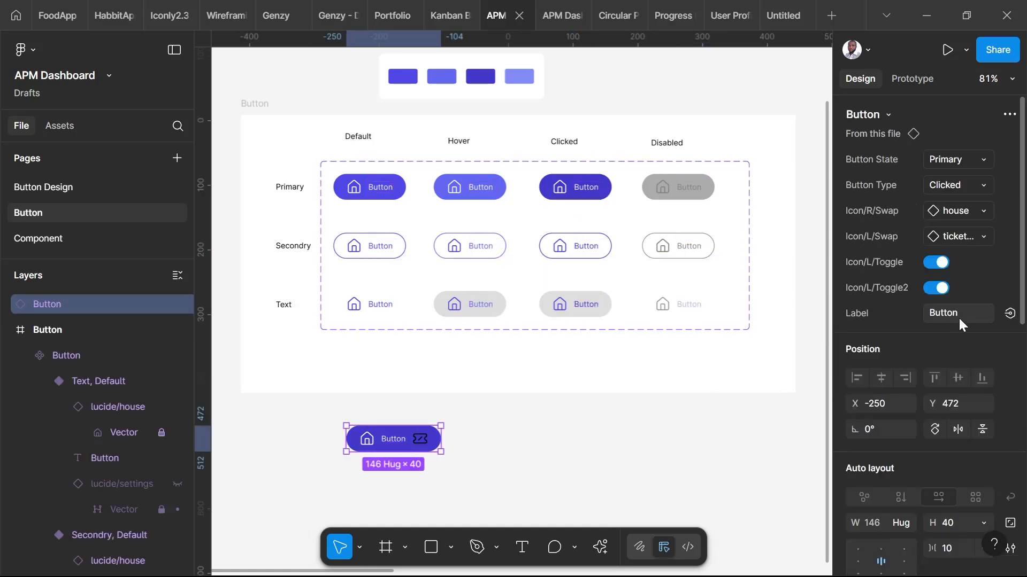
left_click(947, 313)
type("Sign Up")
key("Return")
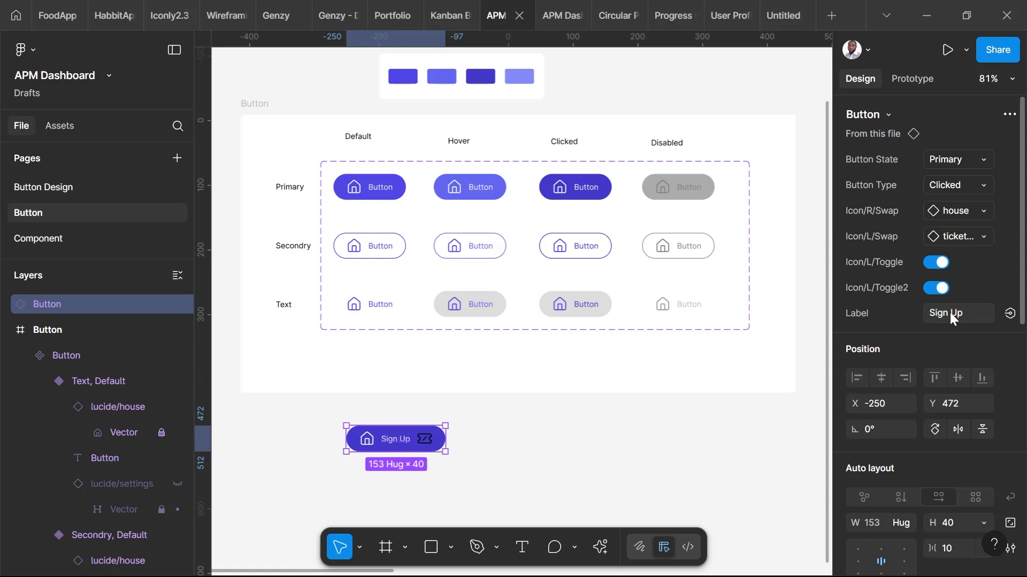
left_click(641, 436)
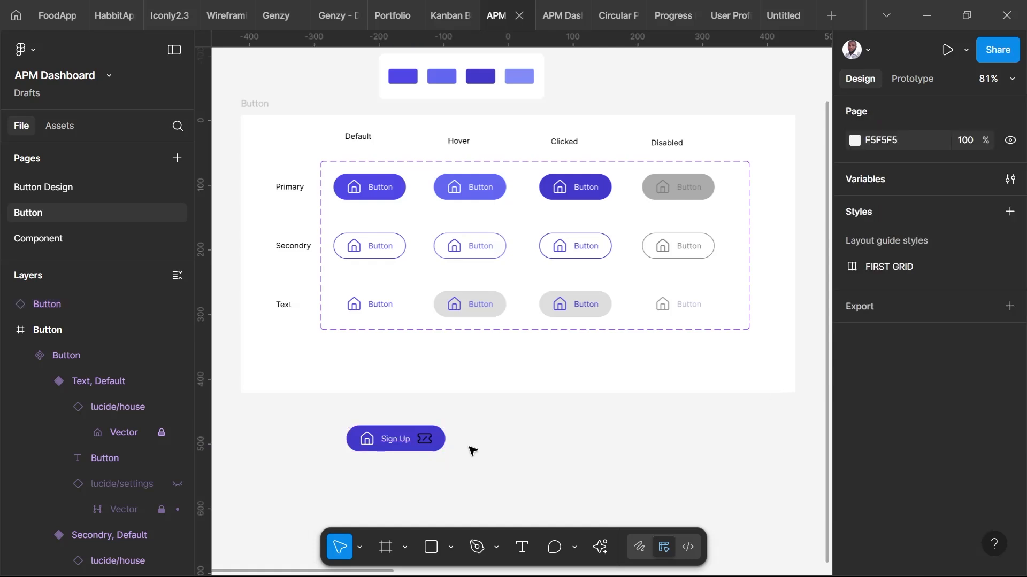
- Move the Sign Up button instance to about X -137, Y 529 on the empty canvas below the component set
scroll(466, 406, "down", 4)
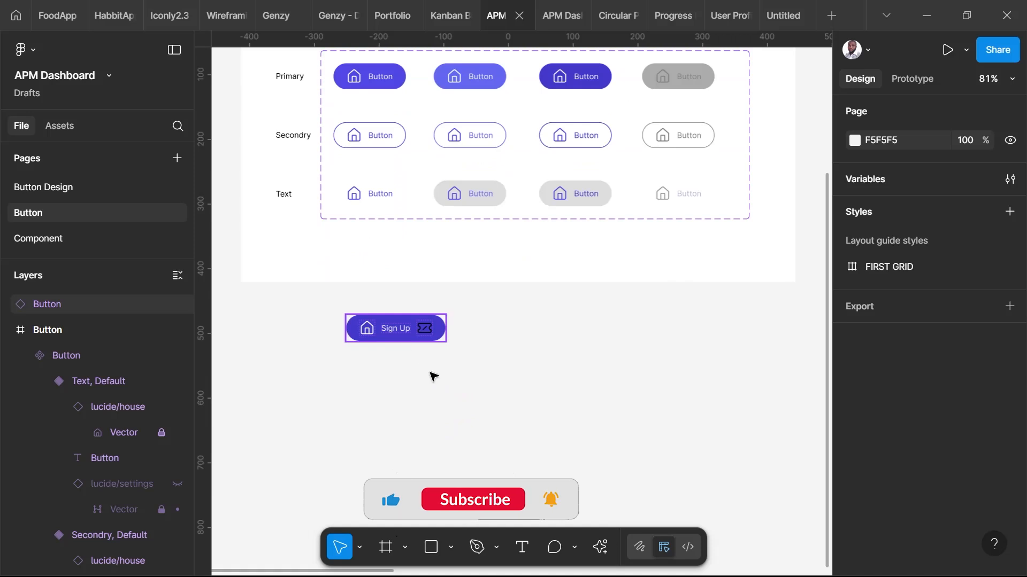
left_click_drag(400, 341, 470, 377)
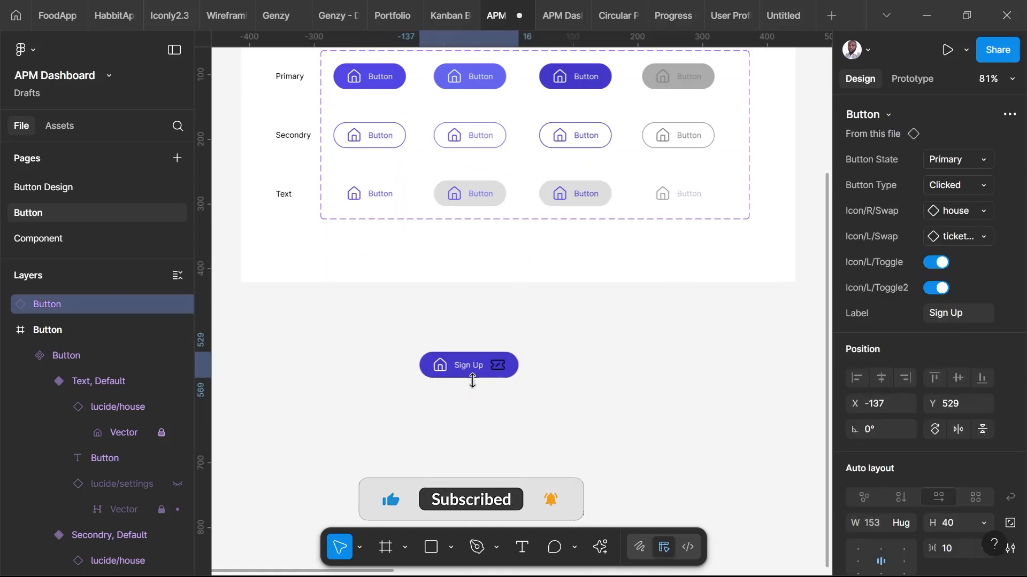
scroll(469, 377, "up", 1)
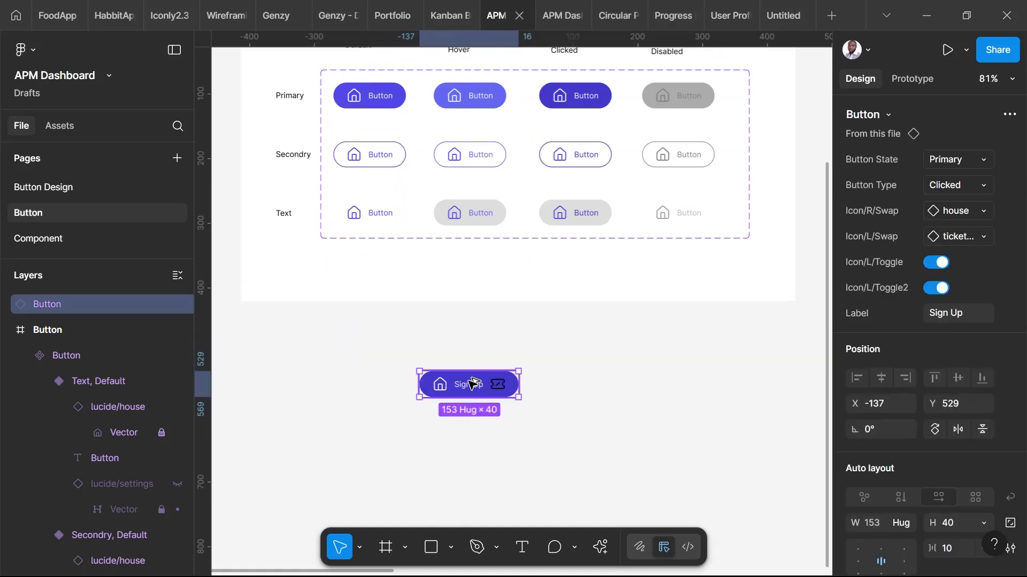
scroll(470, 383, "up", 4)
scroll(470, 384, "down", 9)
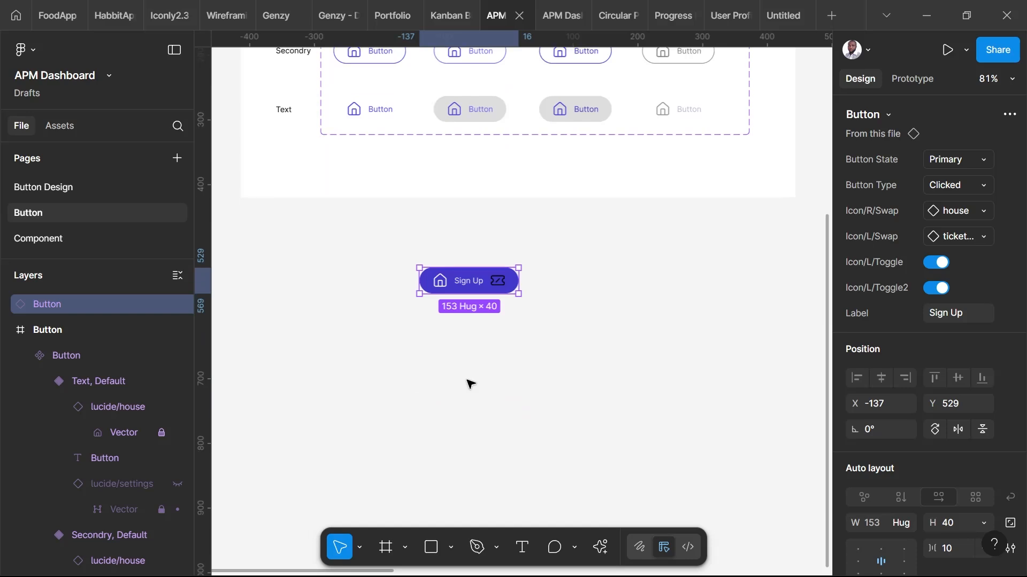
scroll(469, 384, "left", 3)
scroll(528, 349, "left", 1)
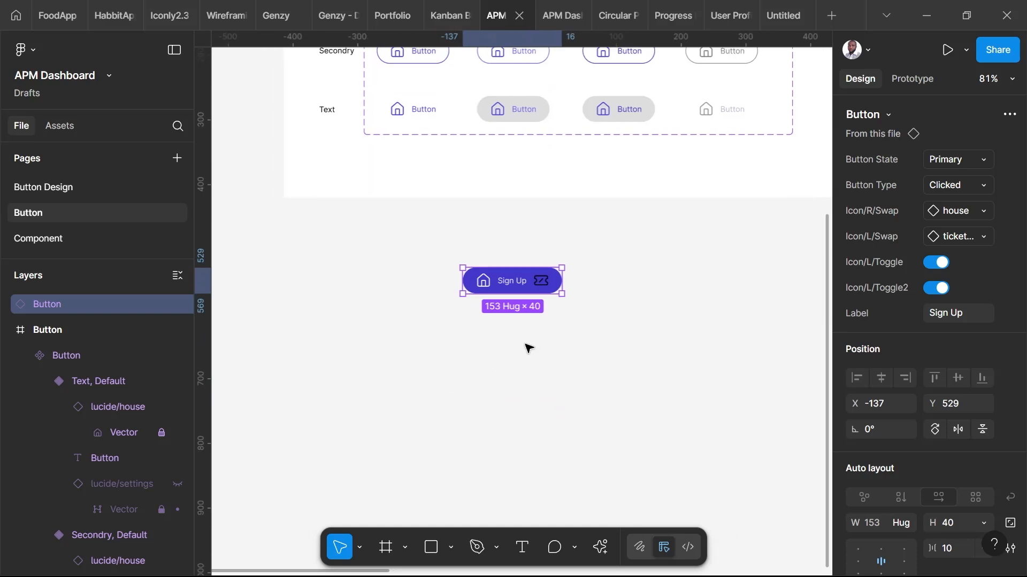
scroll(527, 349, "right", 4)
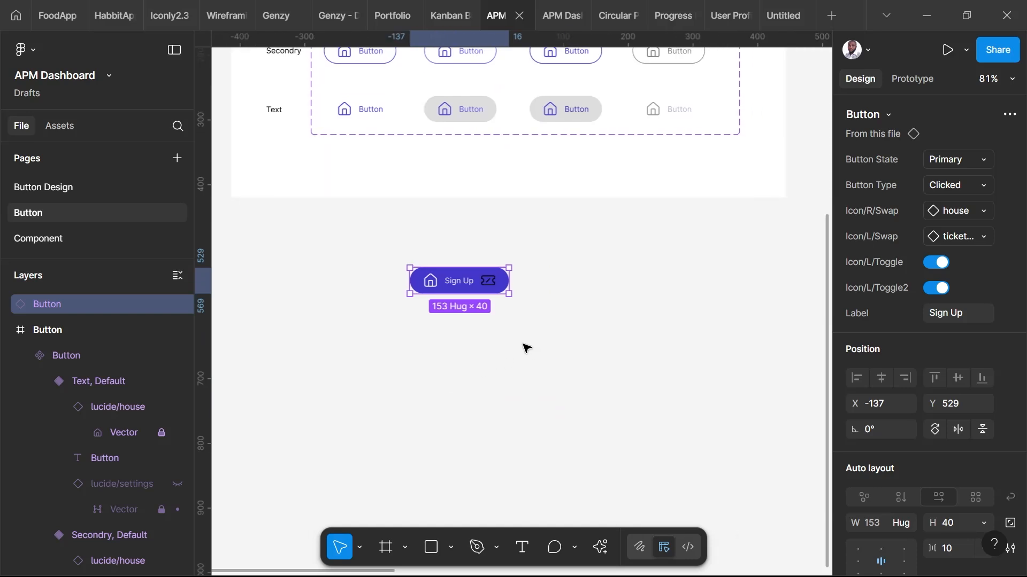
- Reposition the Sign Up button instance to about X -83, Y 526 and stack two duplicates beneath it
scroll(527, 348, "up", 6)
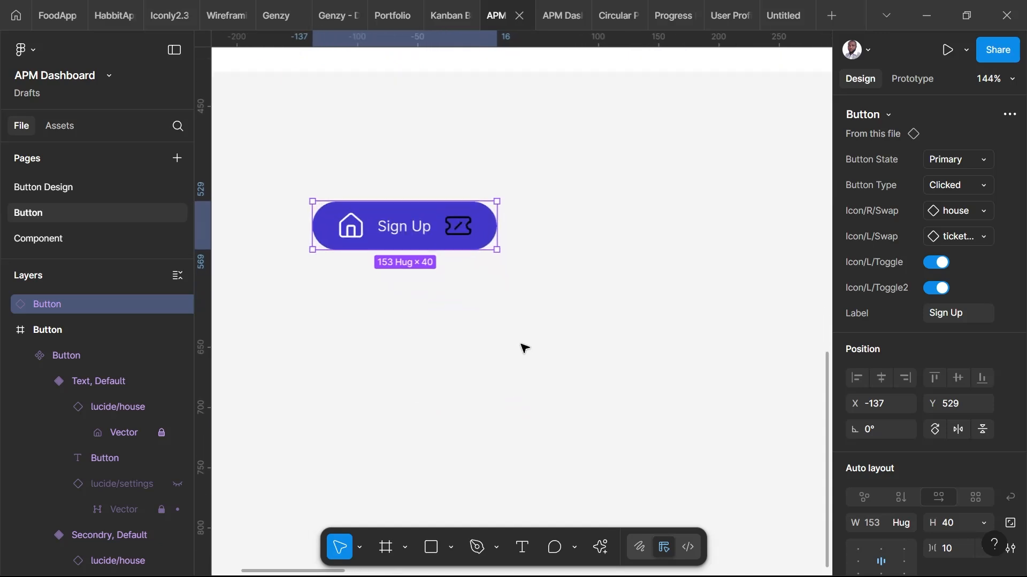
scroll(522, 348, "up", 3)
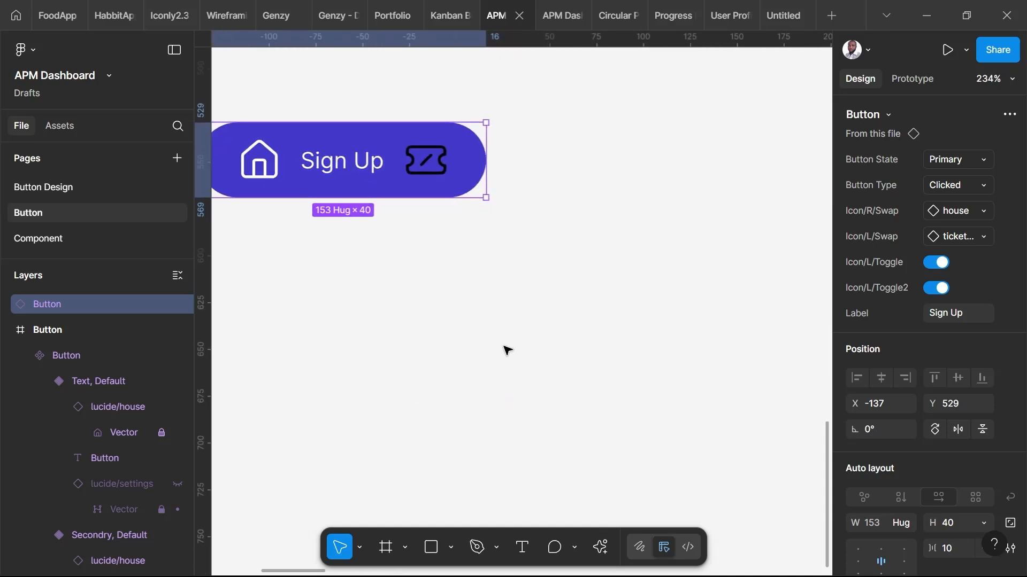
left_click_drag(349, 168, 456, 229)
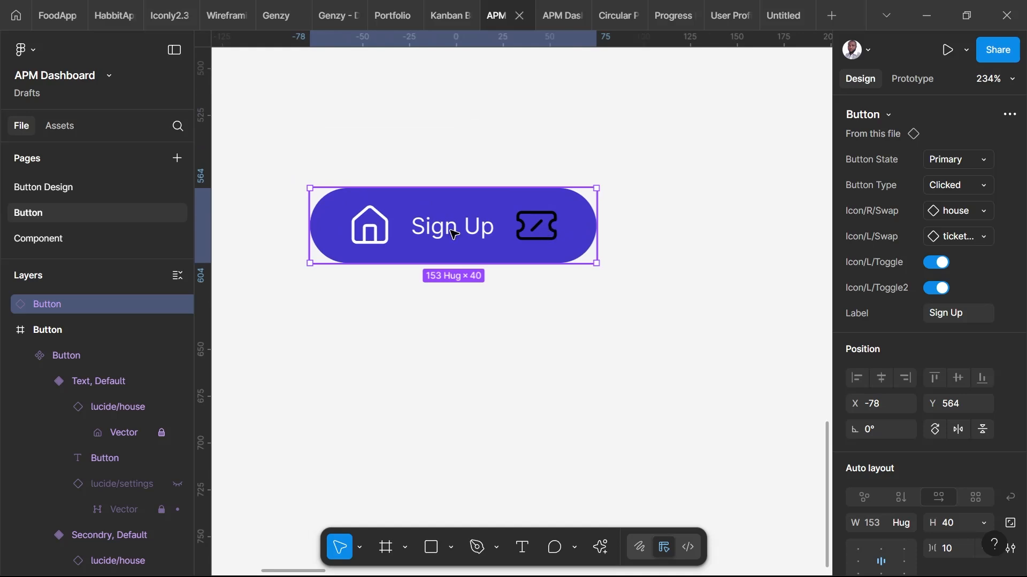
left_click_drag(434, 188, 428, 162)
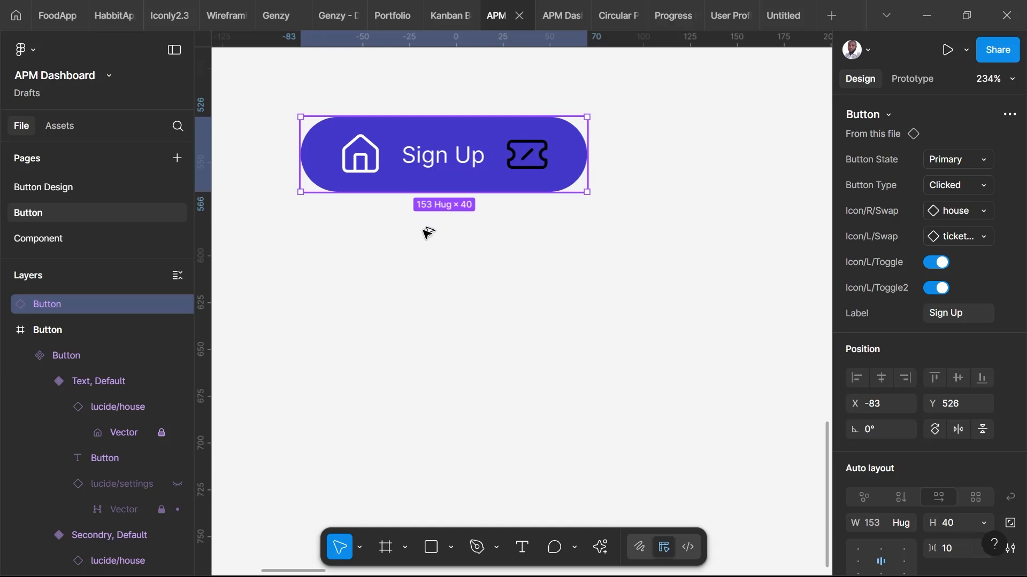
left_click_drag(427, 269, 436, 390)
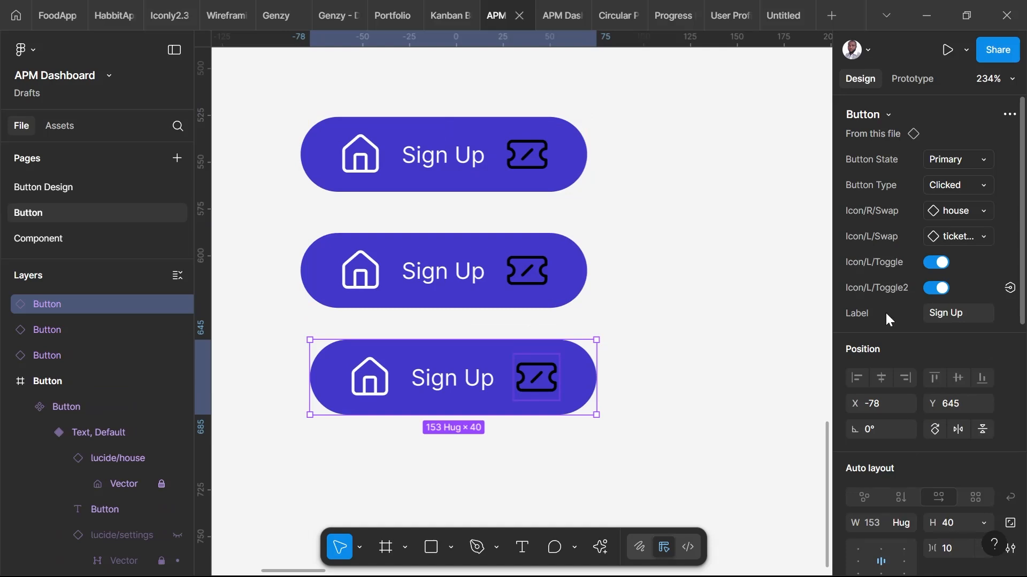
- Turn off Icon/L/Toggle and Icon/L/Toggle2 on the lowest button instance and set its Label to Contact Us
left_click(936, 262)
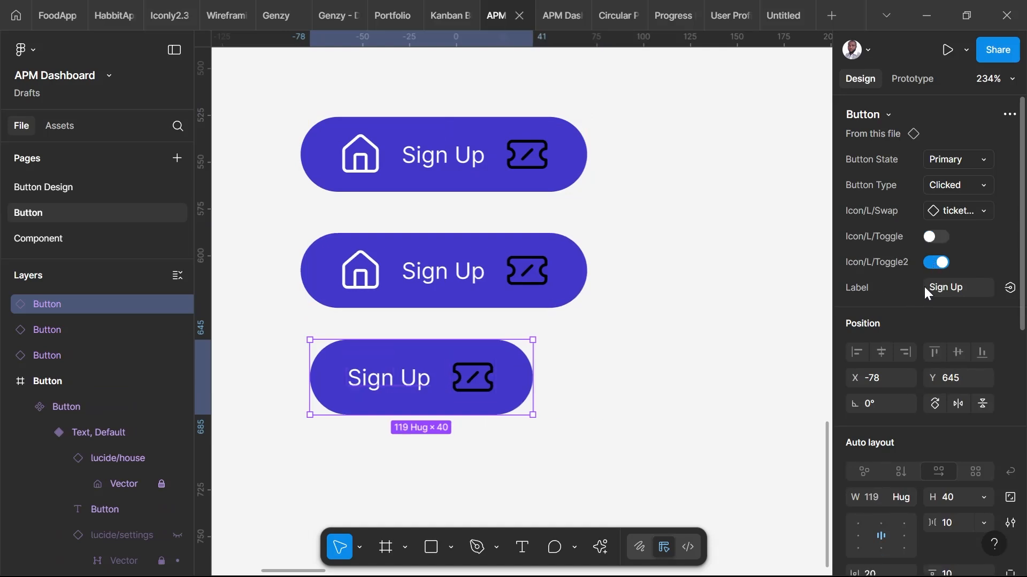
left_click(936, 263)
left_click(953, 269)
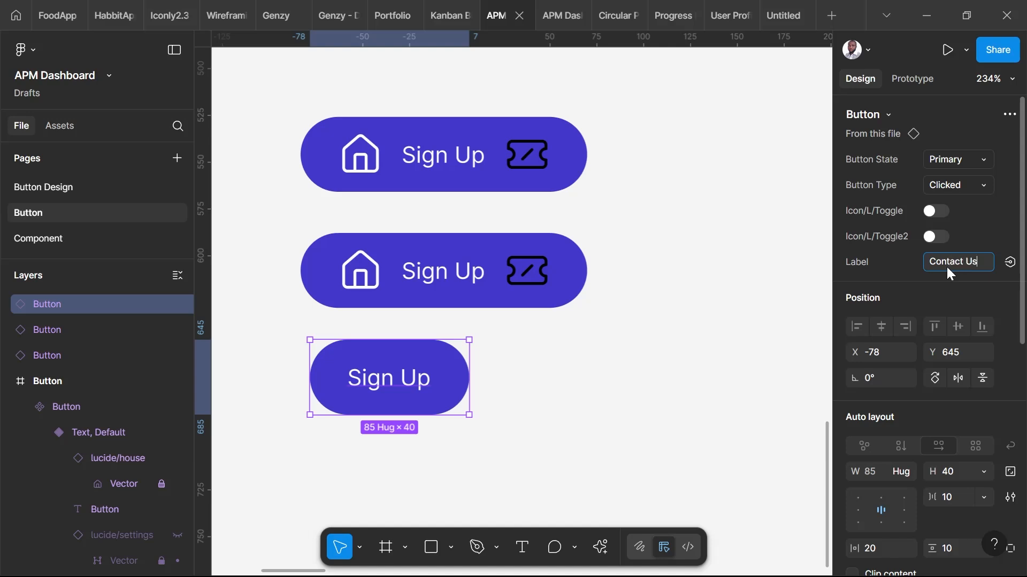
key("Return")
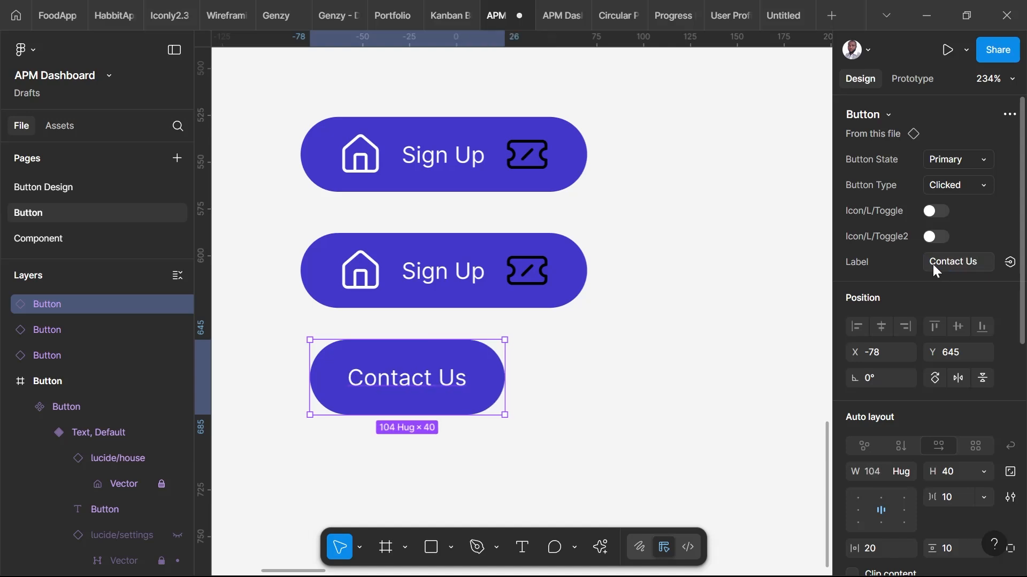
- Turn off Icon/L/Toggle on the middle Sign Up button instance and swap its remaining icon to log-out
left_click(529, 282)
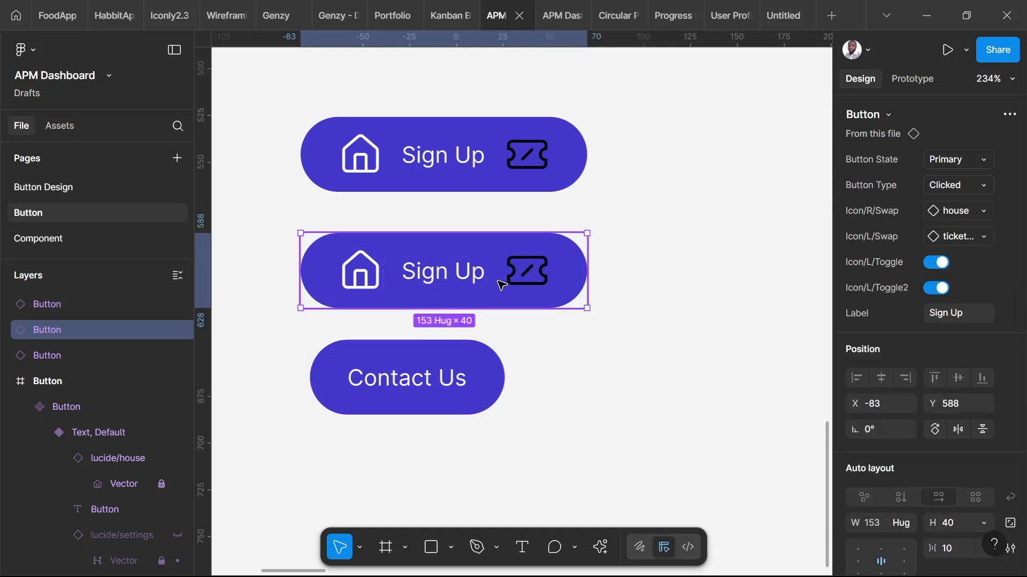
left_click(936, 263)
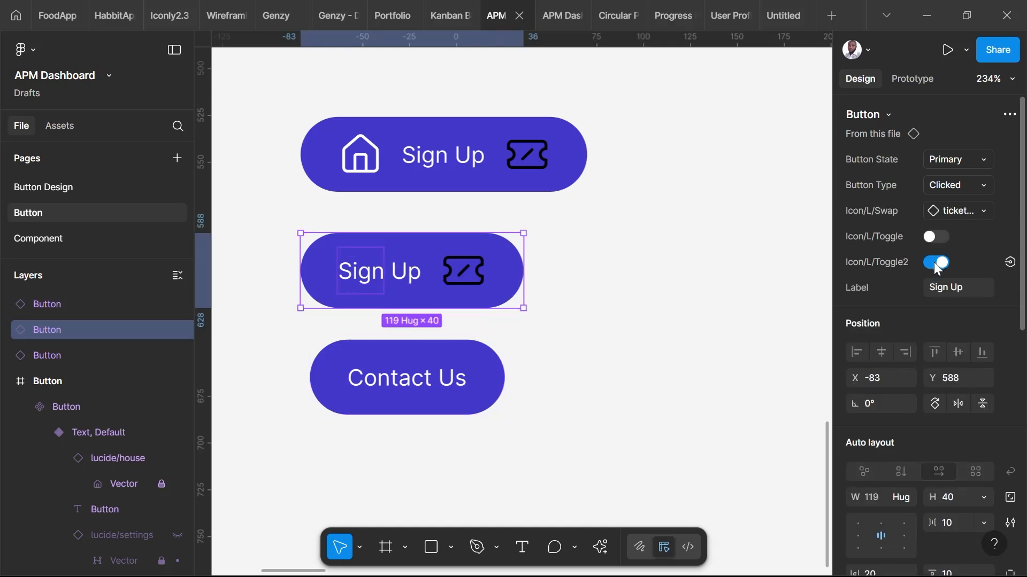
left_click(974, 210)
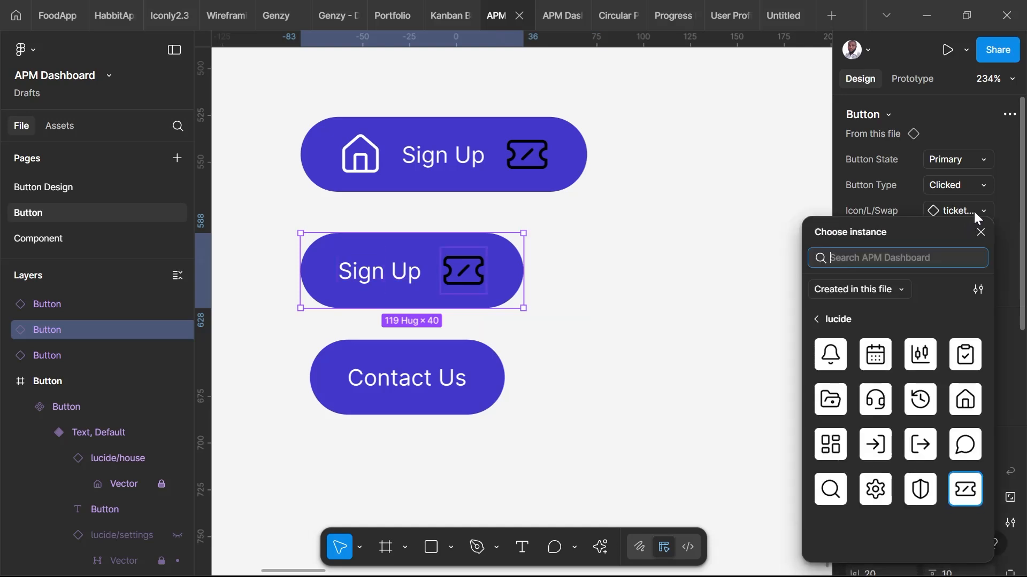
left_click(921, 445)
- Change the black selection color of the middle button instance to FFFFFF so its log-out icon is white
scroll(940, 406, "down", 3)
scroll(939, 409, "down", 3)
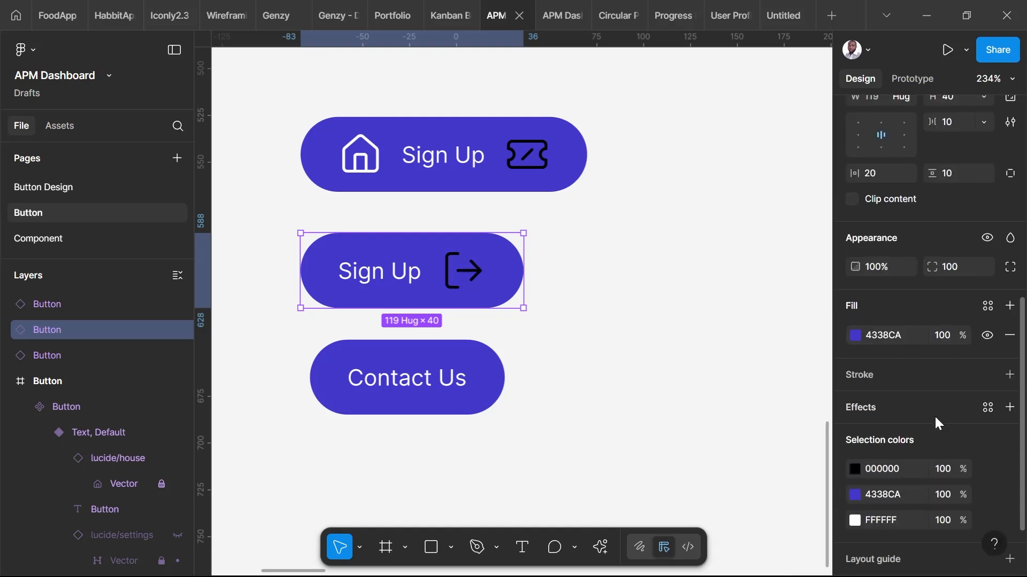
left_click(886, 468)
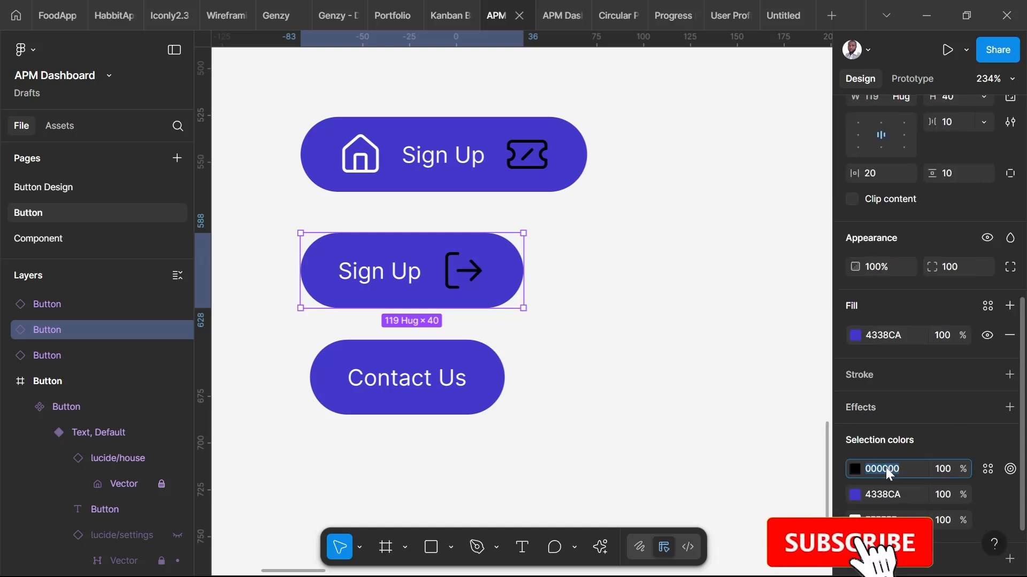
type("f")
key("Return")
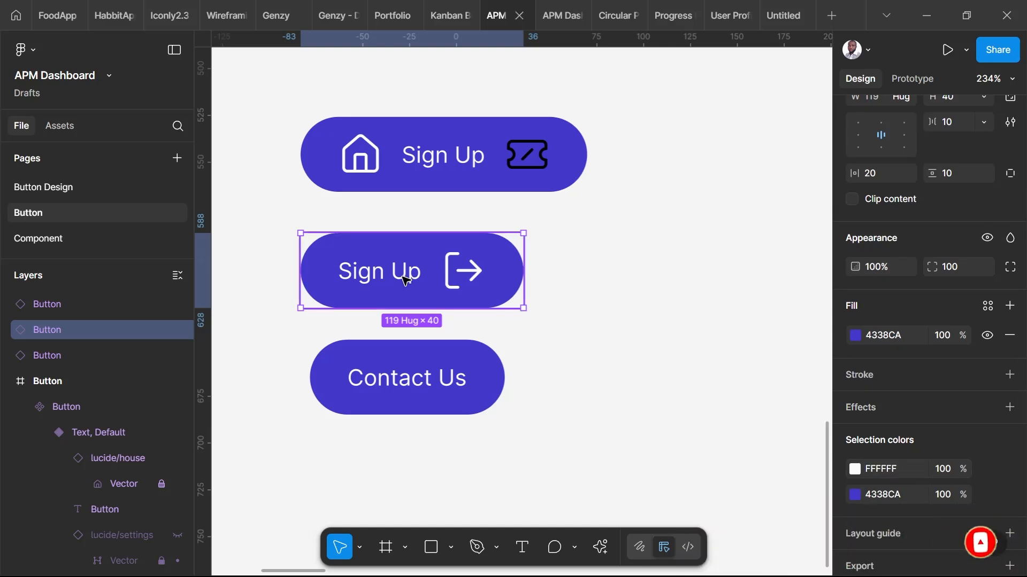
- Set the Label of the middle button instance to Log Out
scroll(921, 246, "up", 3)
scroll(920, 244, "up", 5)
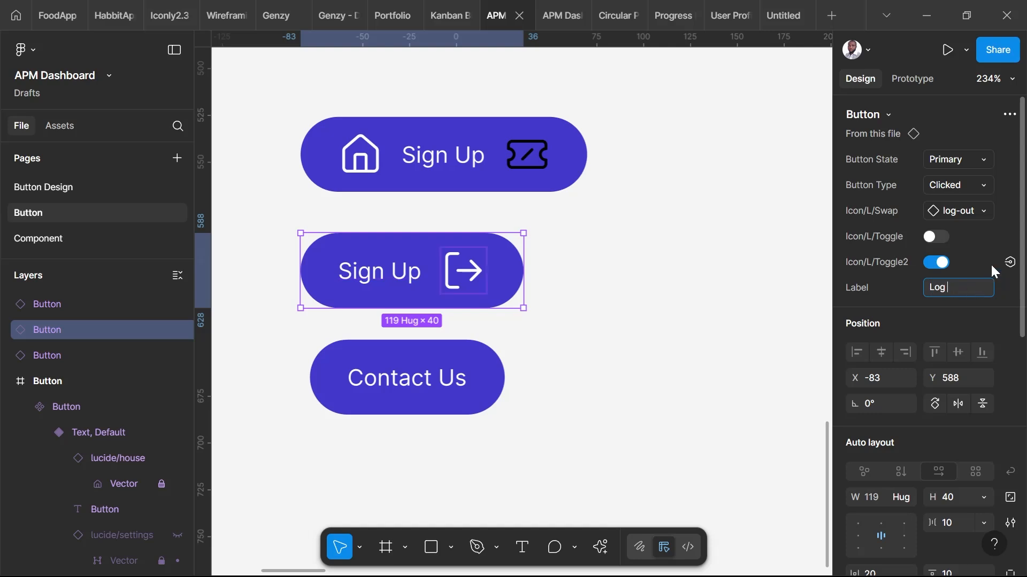
key("BackSpace")
type("Out")
key("Return")
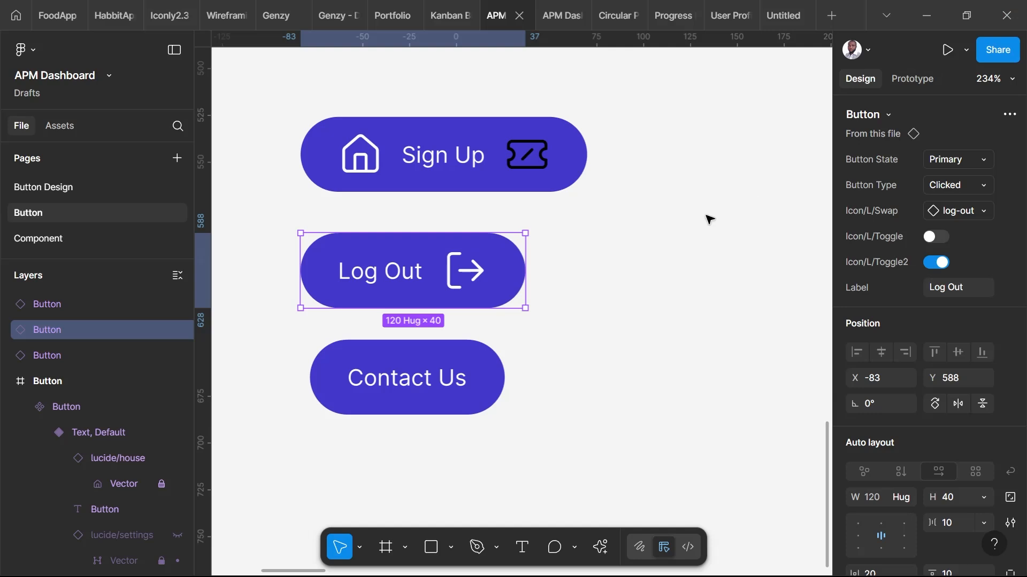
left_click(707, 216)
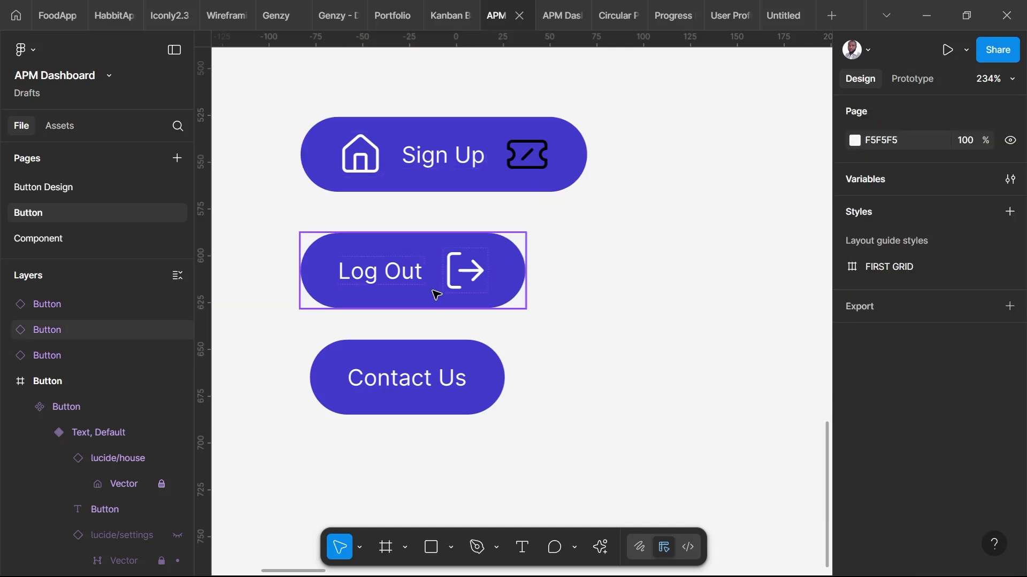
- Turn off Icon/L/Toggle and Icon/L/Toggle2 on the Sign Up button instance and set its Button State to Secondry
left_click(436, 178)
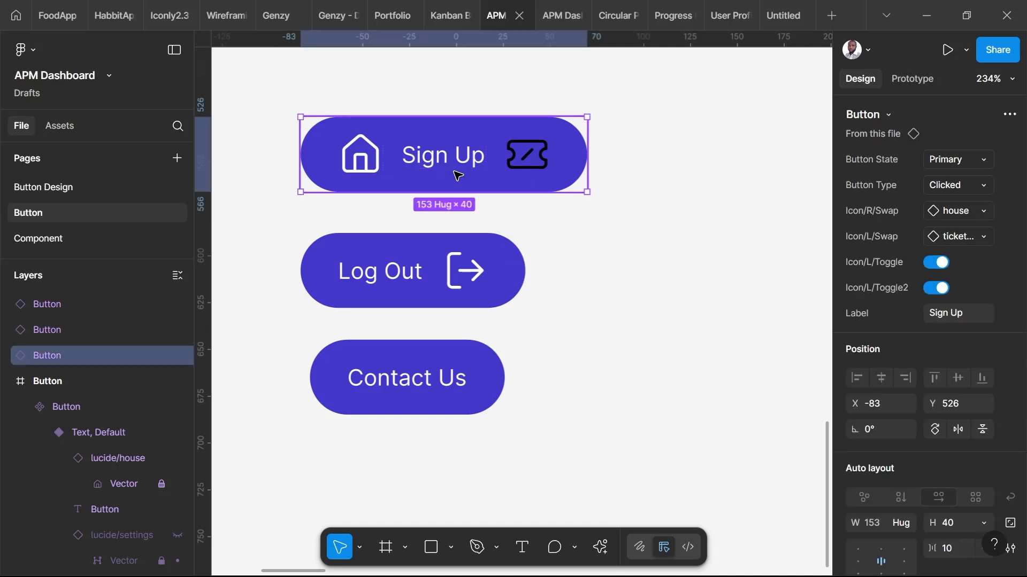
left_click(936, 262)
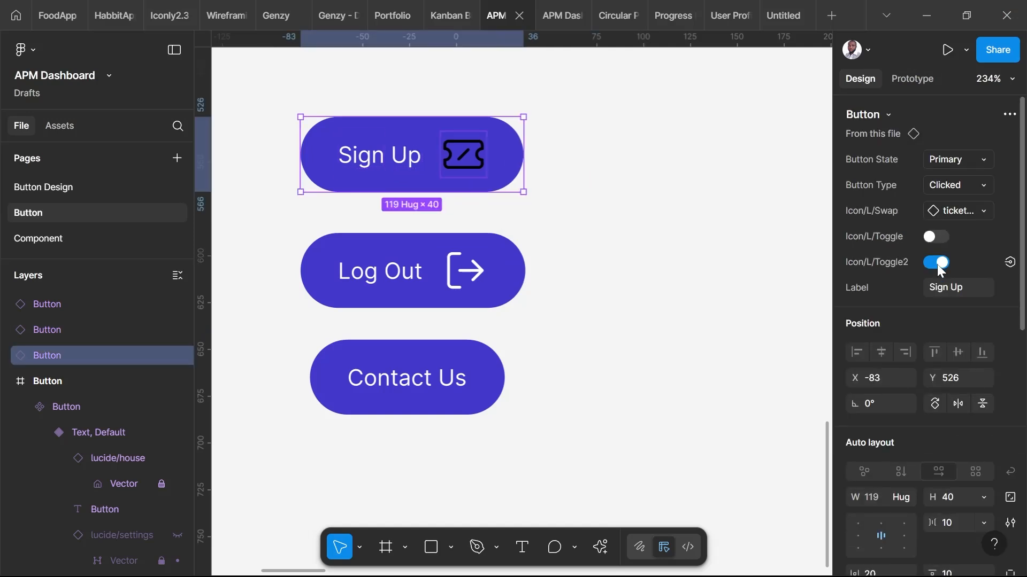
left_click(938, 262)
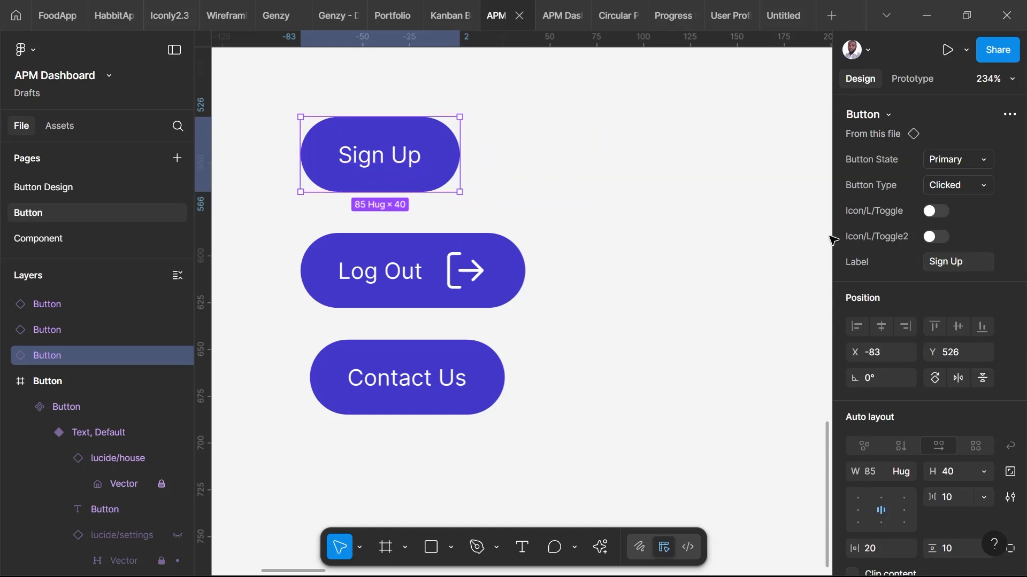
left_click(980, 164)
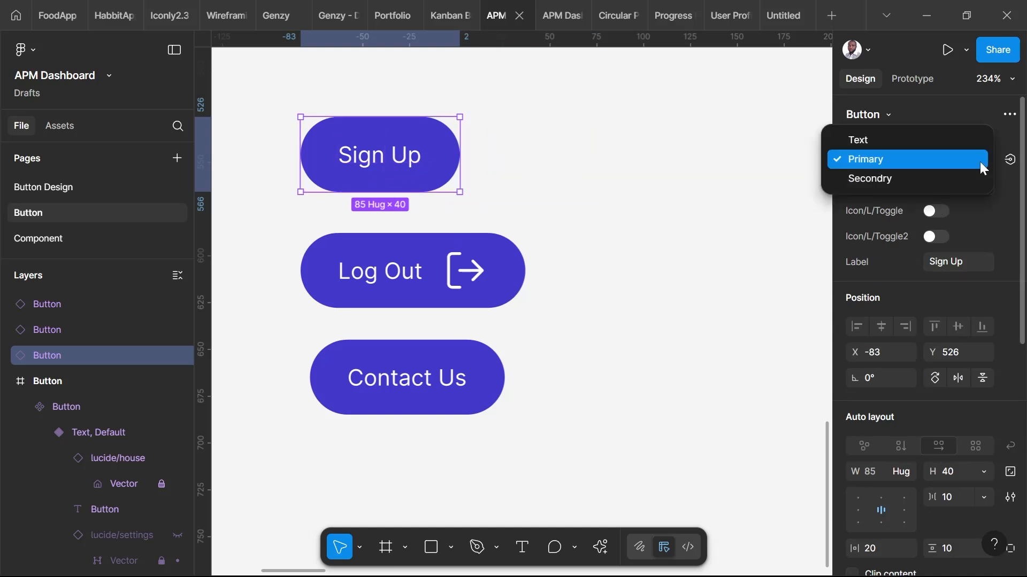
left_click(944, 177)
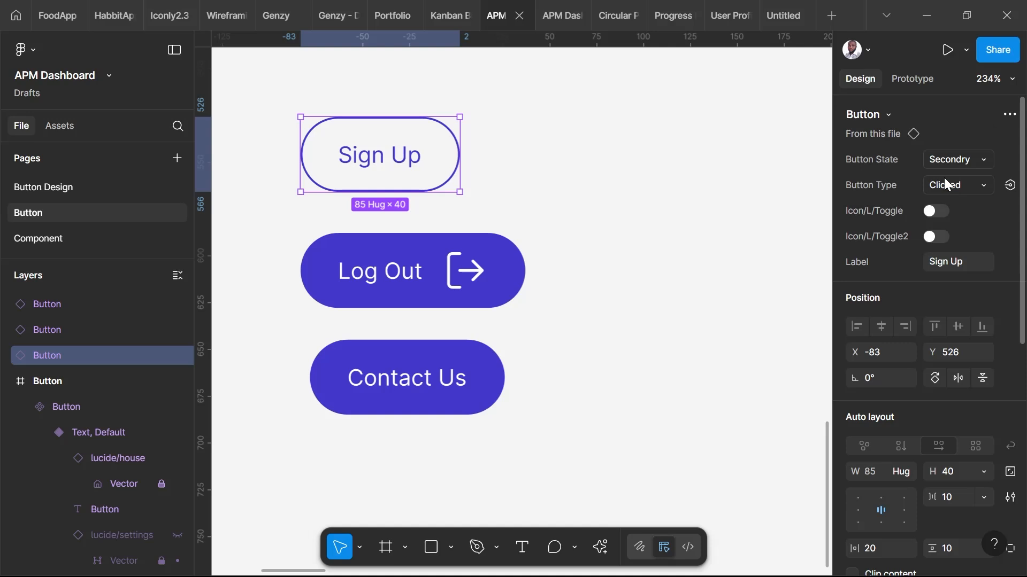
left_click(715, 188)
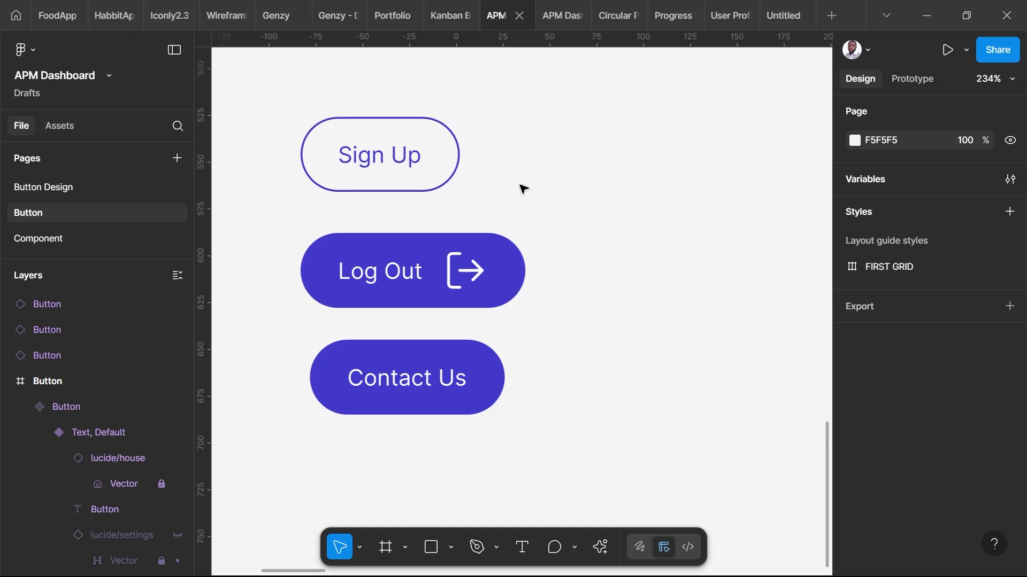
- Move the Log Out button instance up closer to Sign Up and place Contact Us beneath it at about X -83, Y 622
mouse_move(423, 279)
left_mouse_down()
mouse_move(378, 266)
mouse_move(422, 260)
left_mouse_up()
left_click(401, 380)
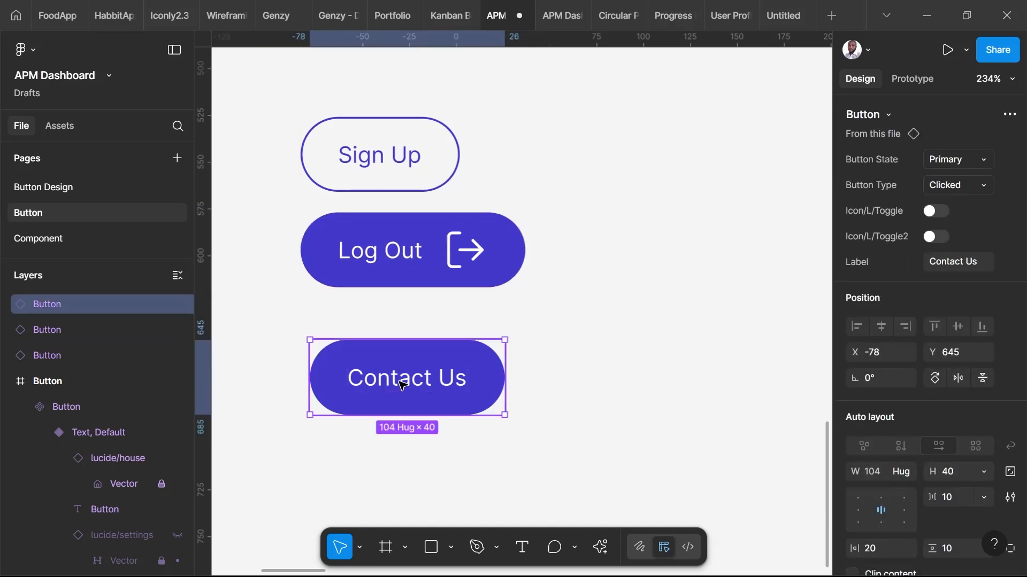
left_click_drag(401, 359, 386, 353)
left_click(560, 386)
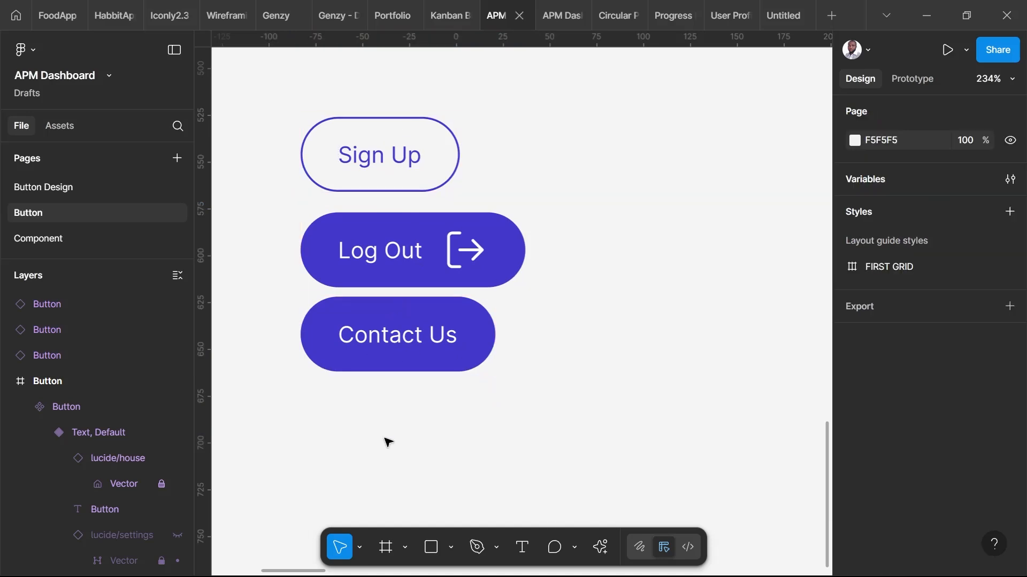
- Set the Button Type of the Contact Us button instance to Hover
left_click(420, 367)
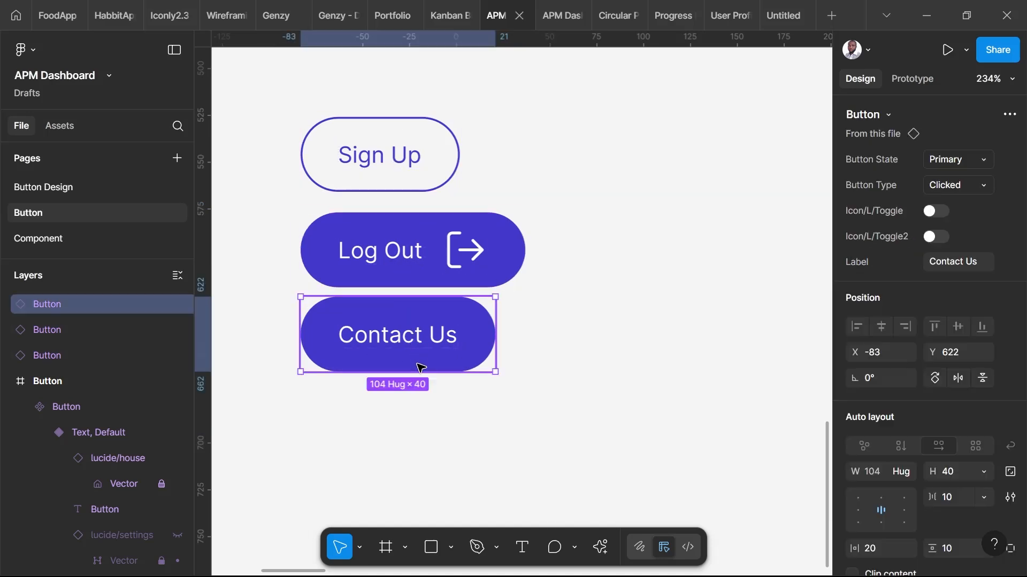
left_click(975, 183)
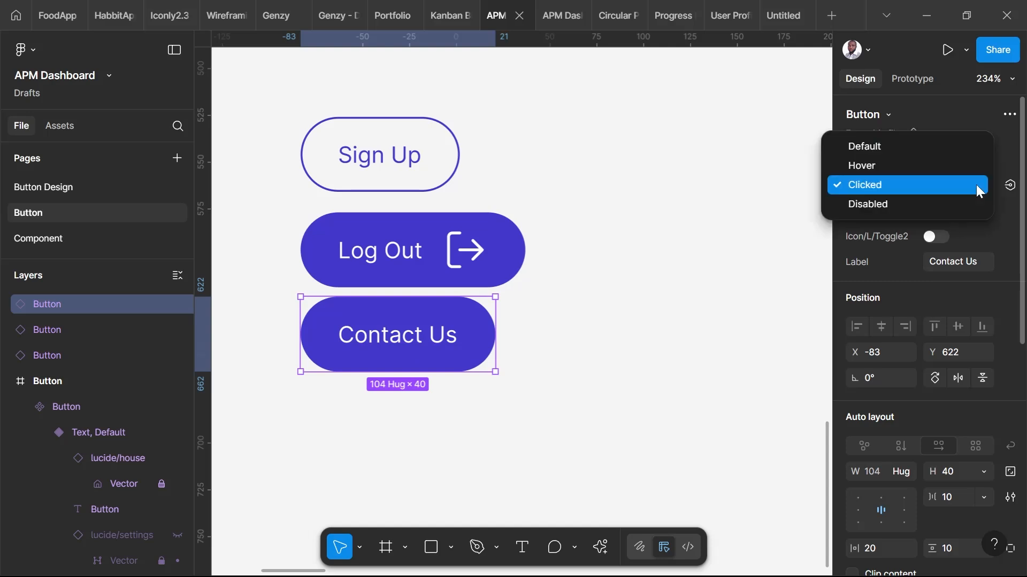
left_click(916, 168)
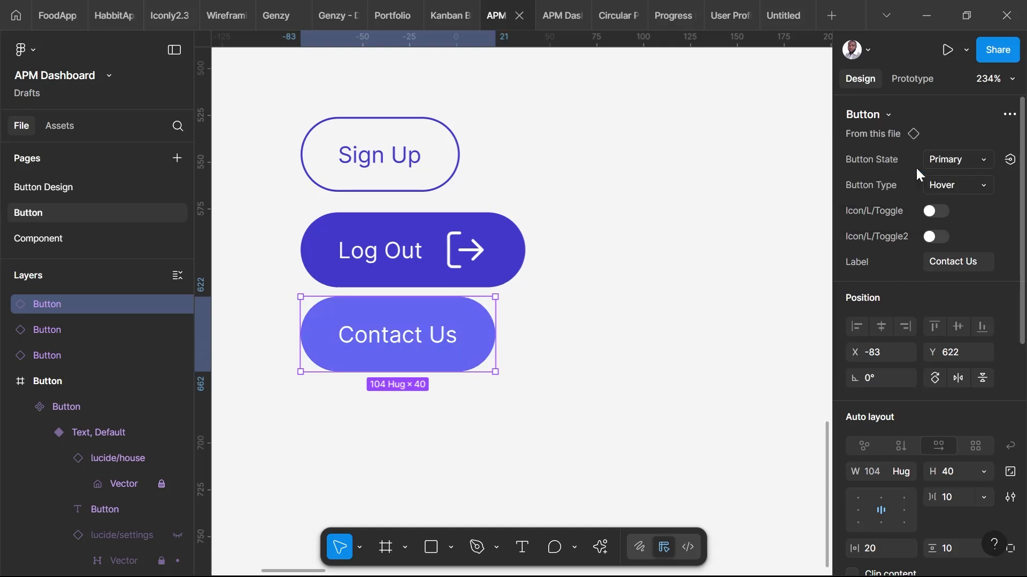
left_click(750, 325)
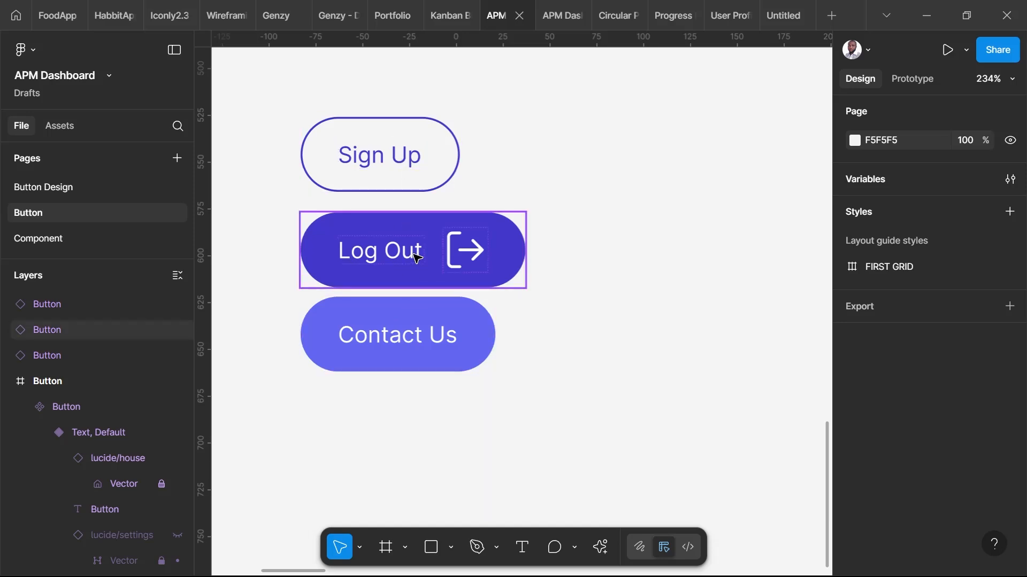
- Move the Log Out instance beside Sign Up at X 14, Y 526 and Contact Us below Sign Up at about X -79, Y 578
left_click_drag(413, 257, 592, 156)
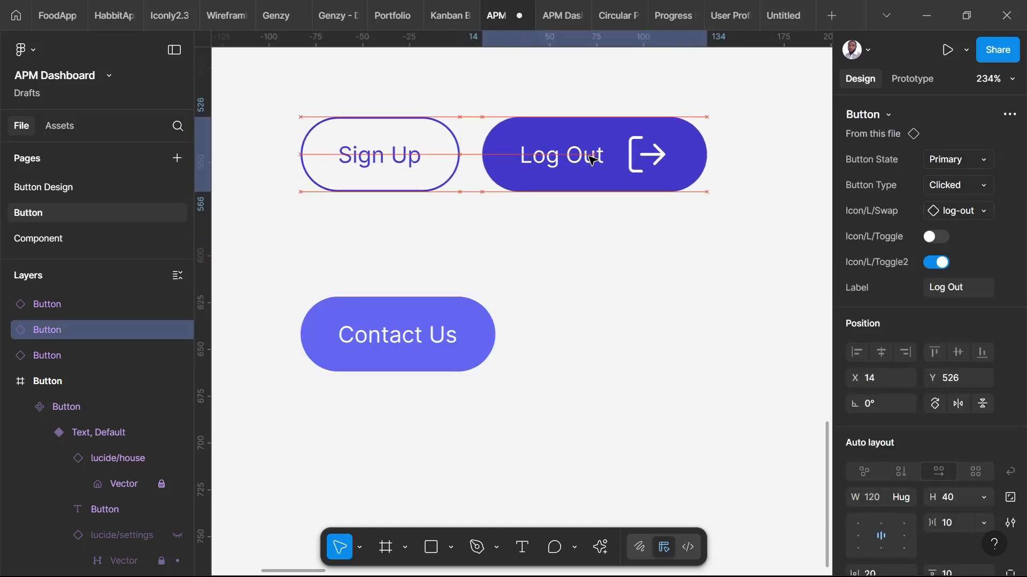
left_click_drag(410, 362, 418, 282)
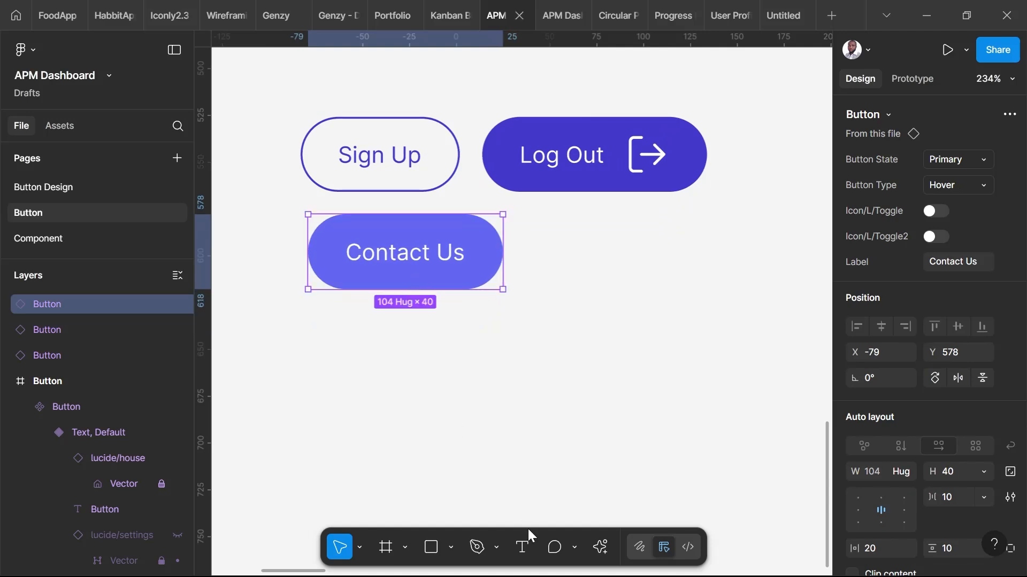